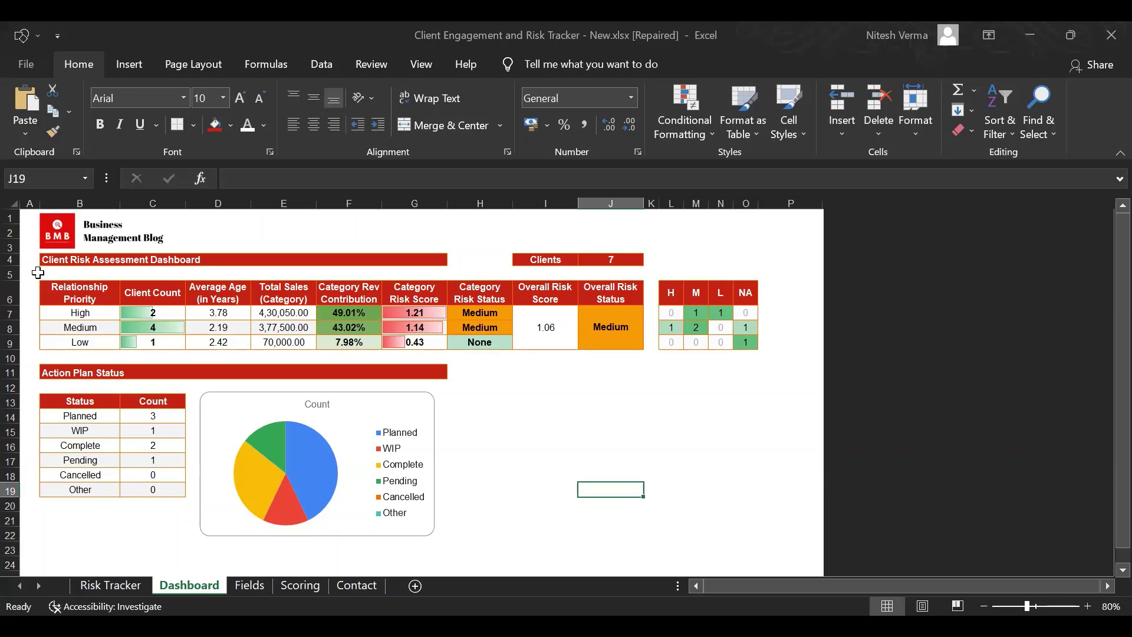
# Highlight the client risk summary table and step through its High, Medium and Low priority rows
pyautogui.moveTo(38, 272); pyautogui.dragTo(765, 372)
pyautogui.click(726, 472)
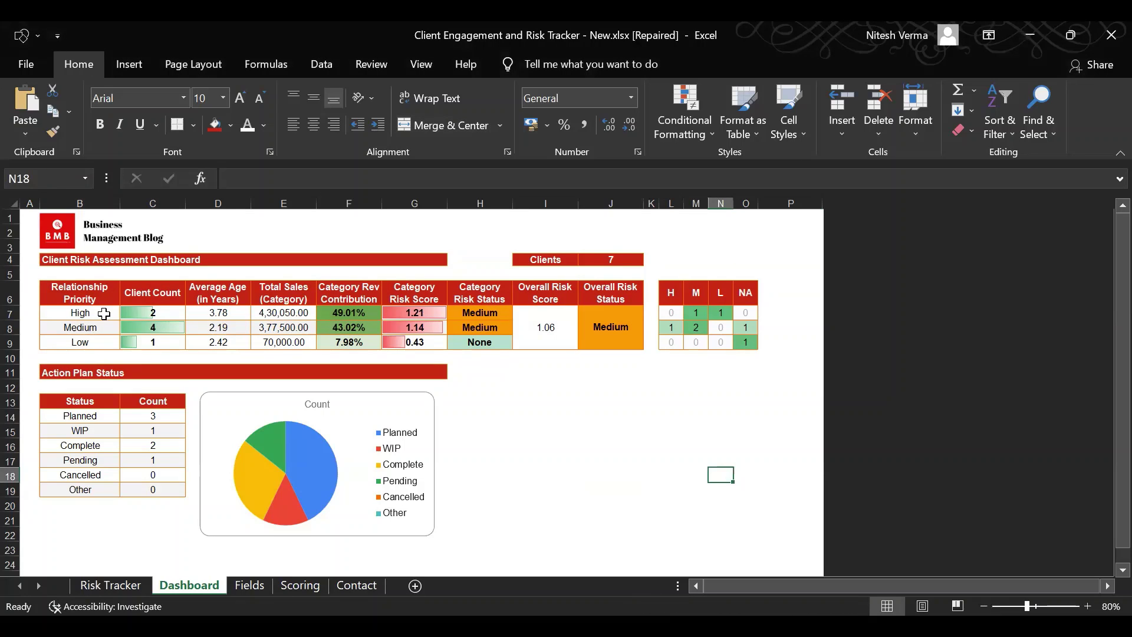
pyautogui.click(102, 293)
pyautogui.press('Down')
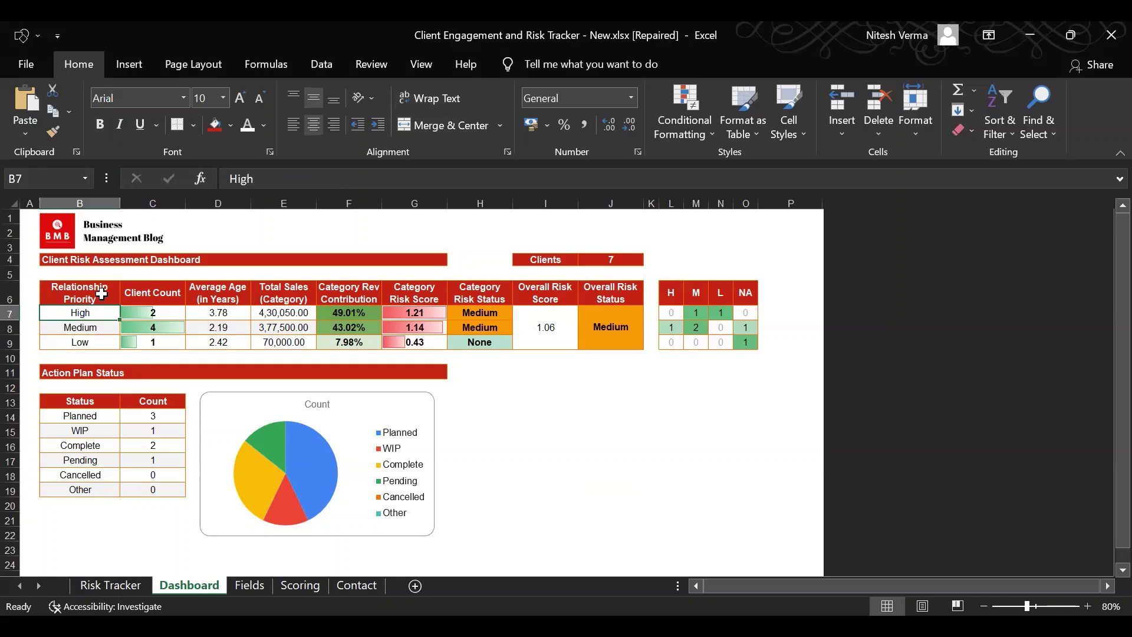
pyautogui.press('Down')
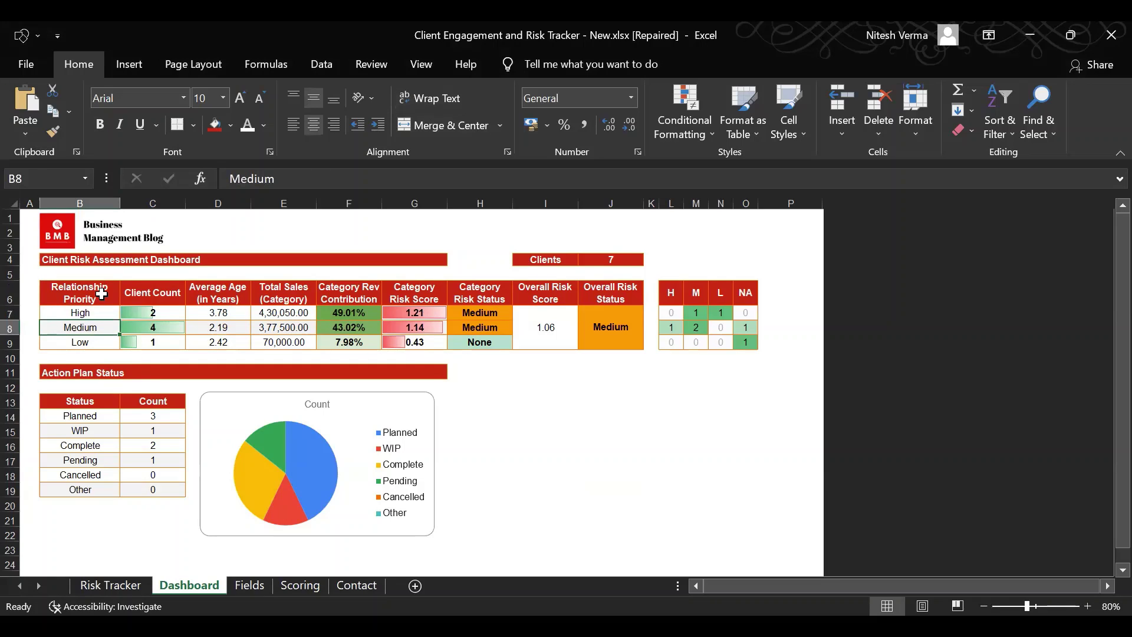
pyautogui.press('Up')
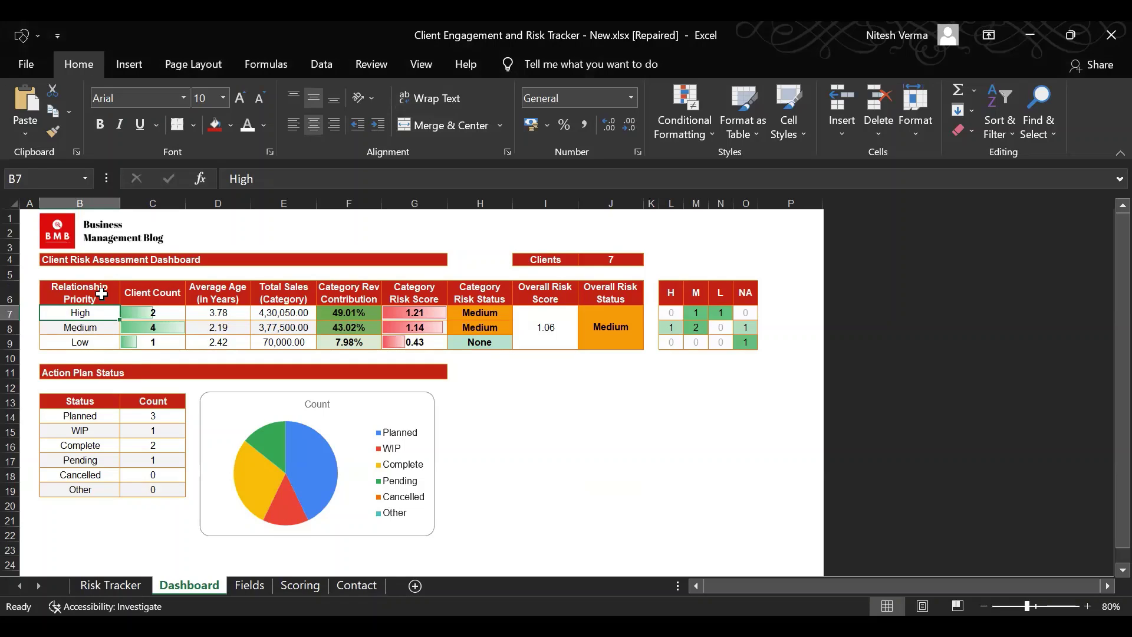
pyautogui.press('Down')
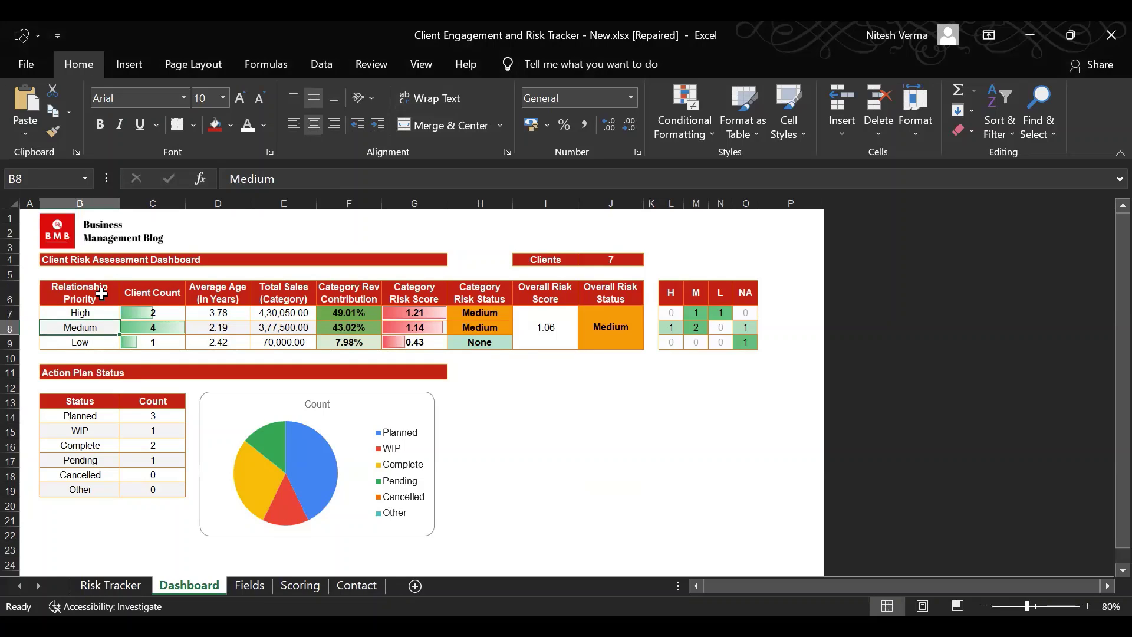
pyautogui.press('Down')
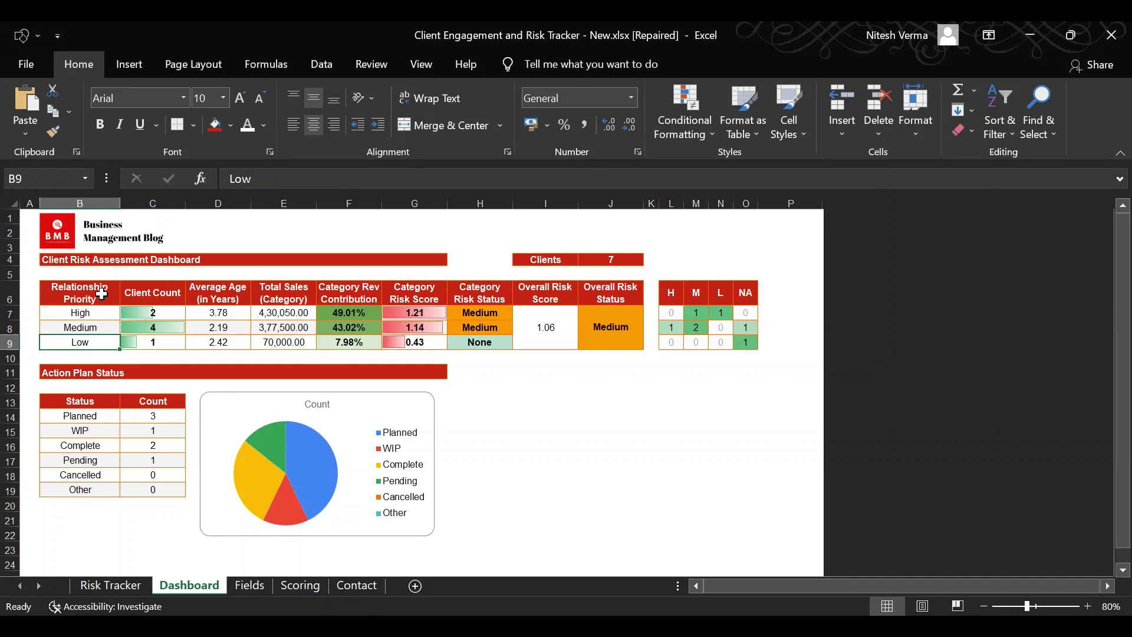
pyautogui.press('Up')
pyautogui.press('Up')
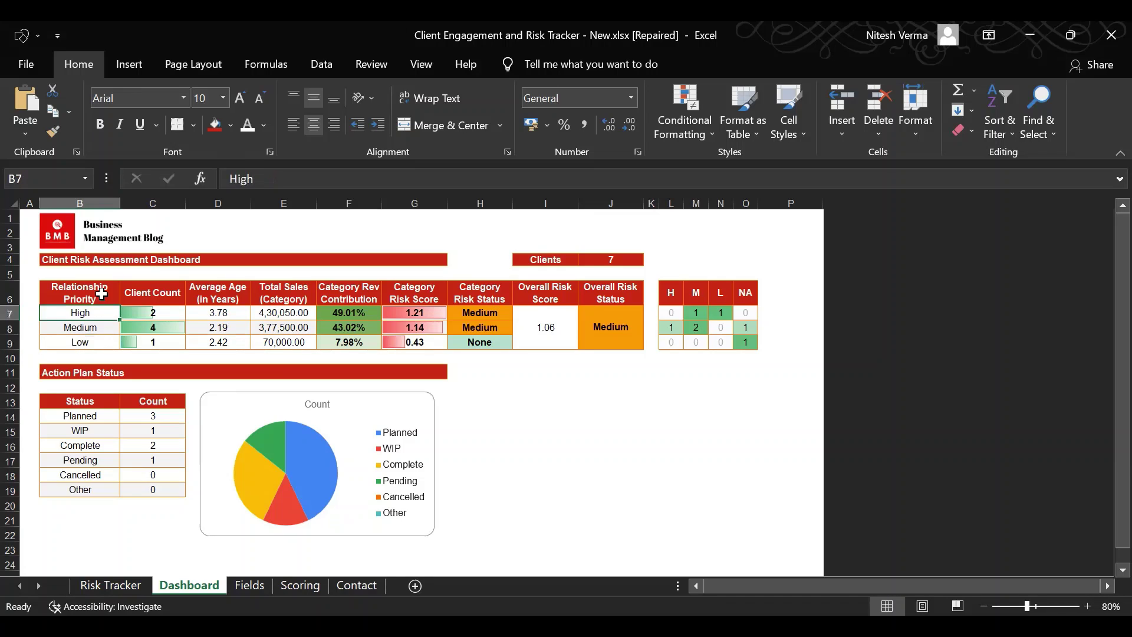
# Inspect the High, Medium and Low client count COUNTIFs, the High average age and the SUMIF total sales formulas
pyautogui.press('Right')
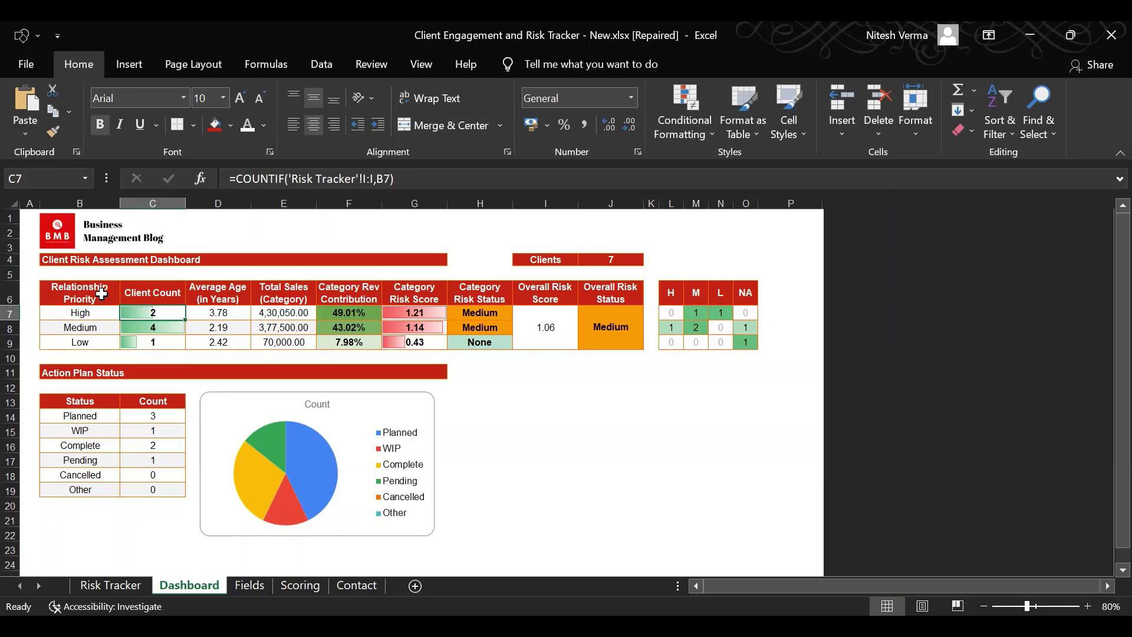
pyautogui.press('Down')
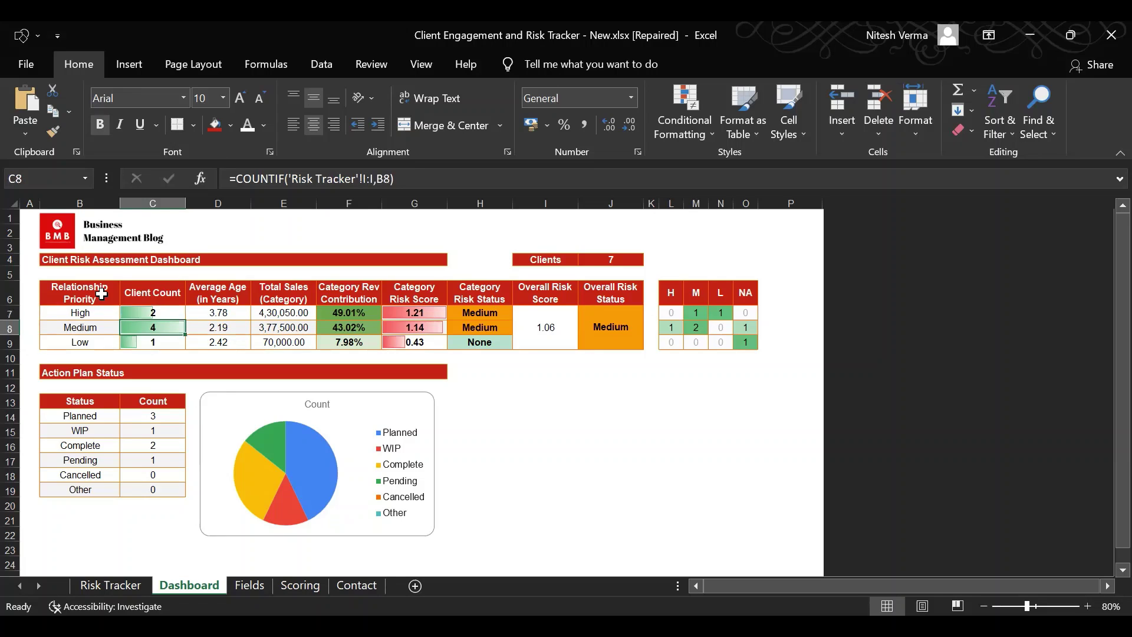
pyautogui.press('Down')
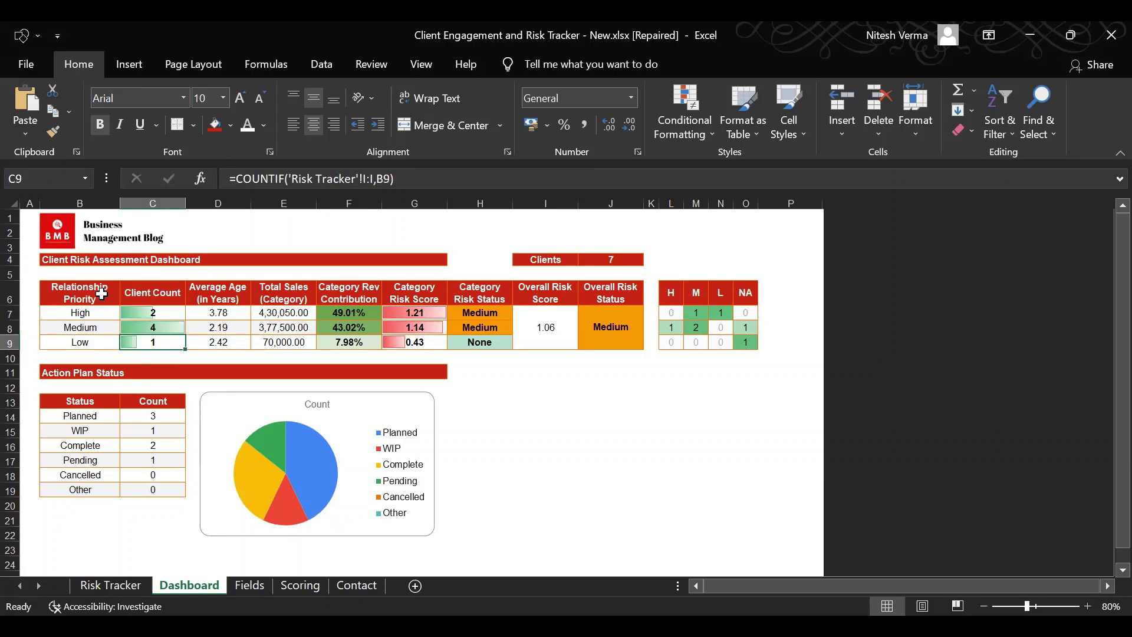
pyautogui.press('Up')
pyautogui.press('Up')
pyautogui.press('Up')
pyautogui.press('Right')
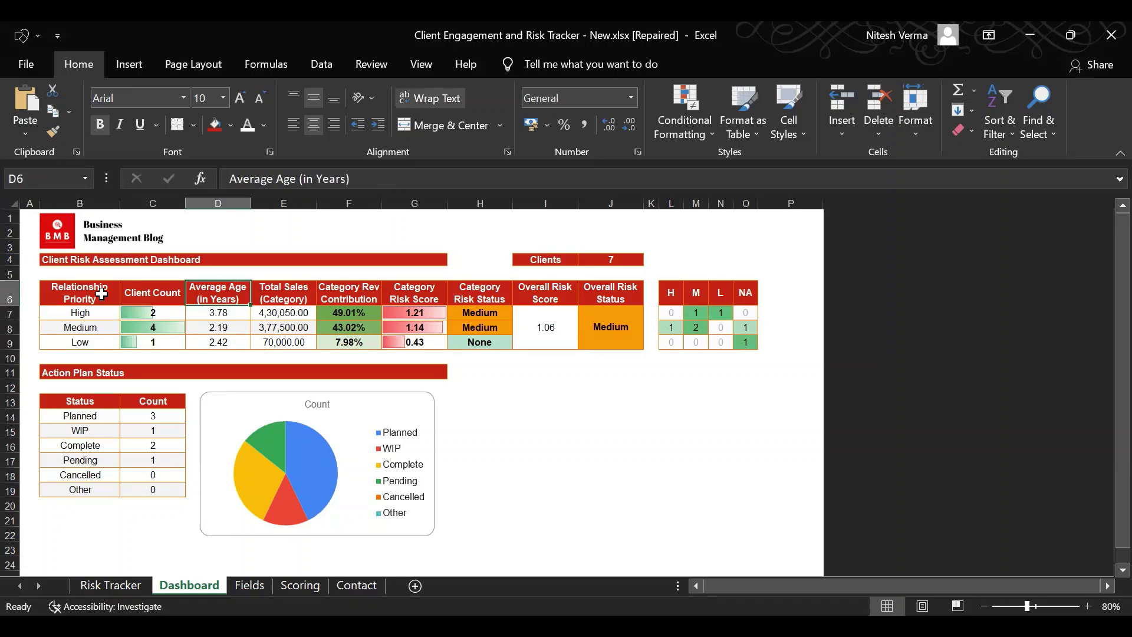
pyautogui.press('Down')
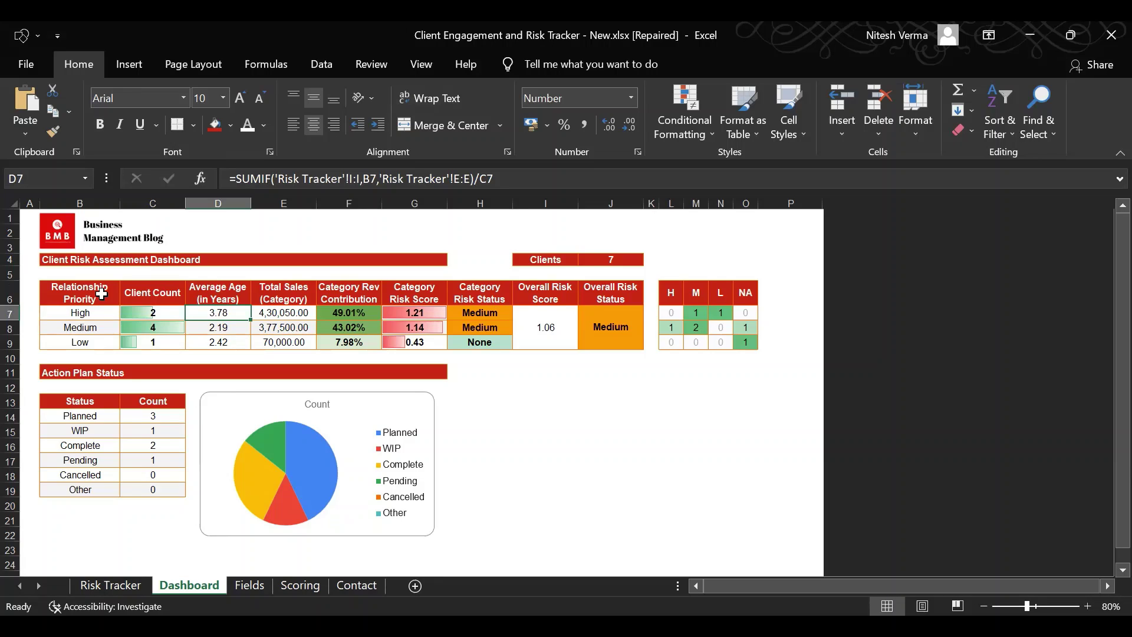
pyautogui.press('Left')
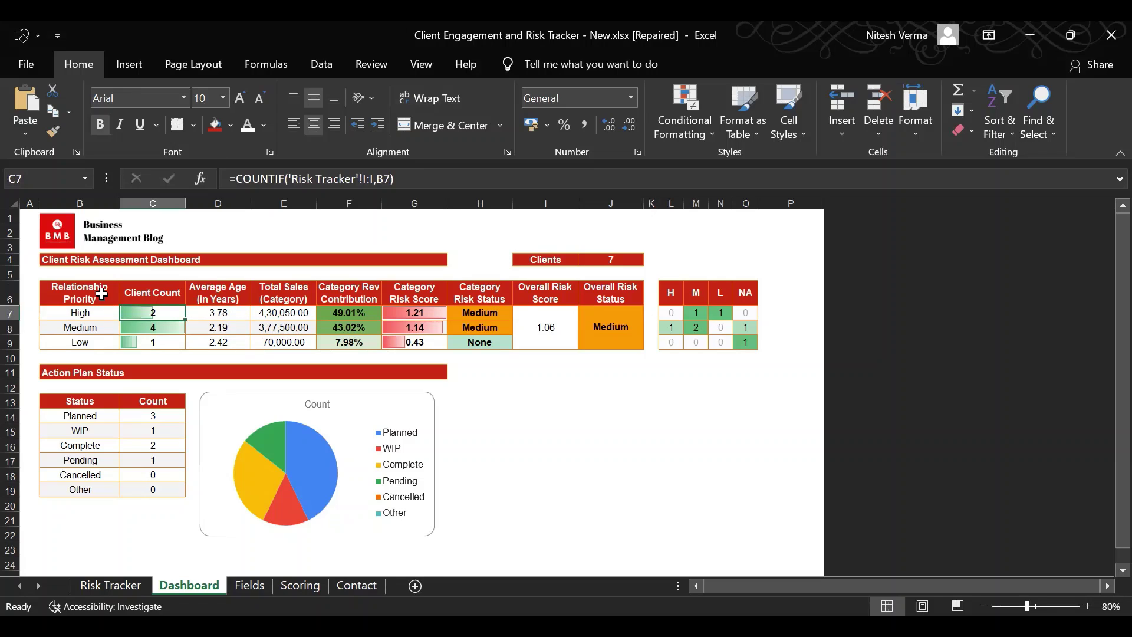
pyautogui.press('Right')
pyautogui.press('Right')
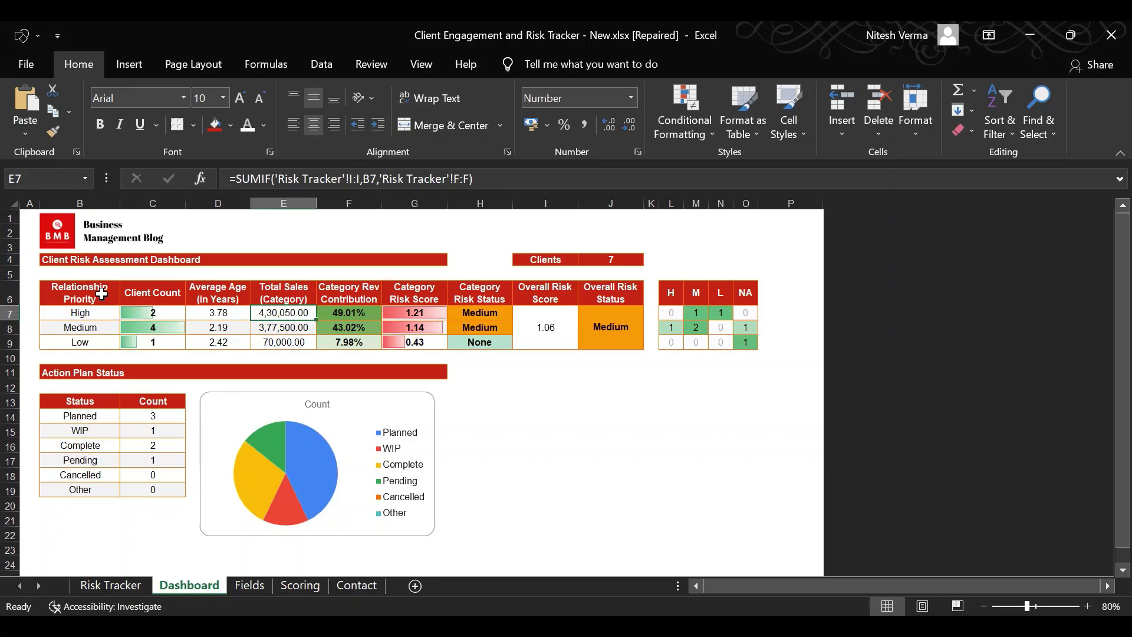
pyautogui.press('Left')
pyautogui.press('Left')
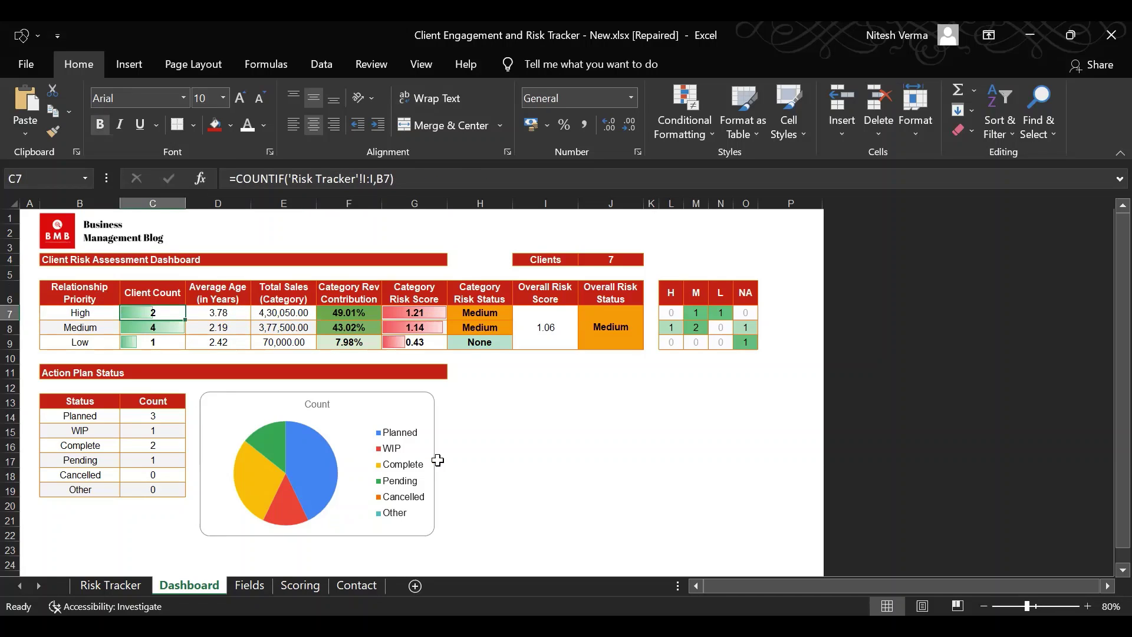
# Review the total sales and average age formulas across the High, Medium and Low rows
pyautogui.scroll(2, 438, 459)
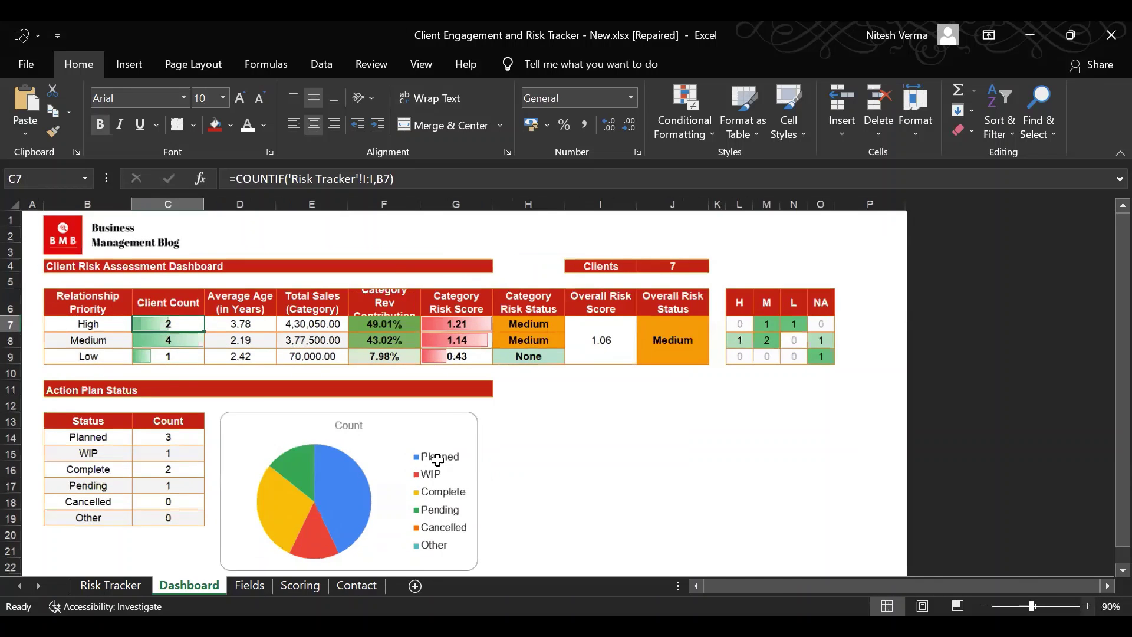
pyautogui.scroll(1, 437, 460)
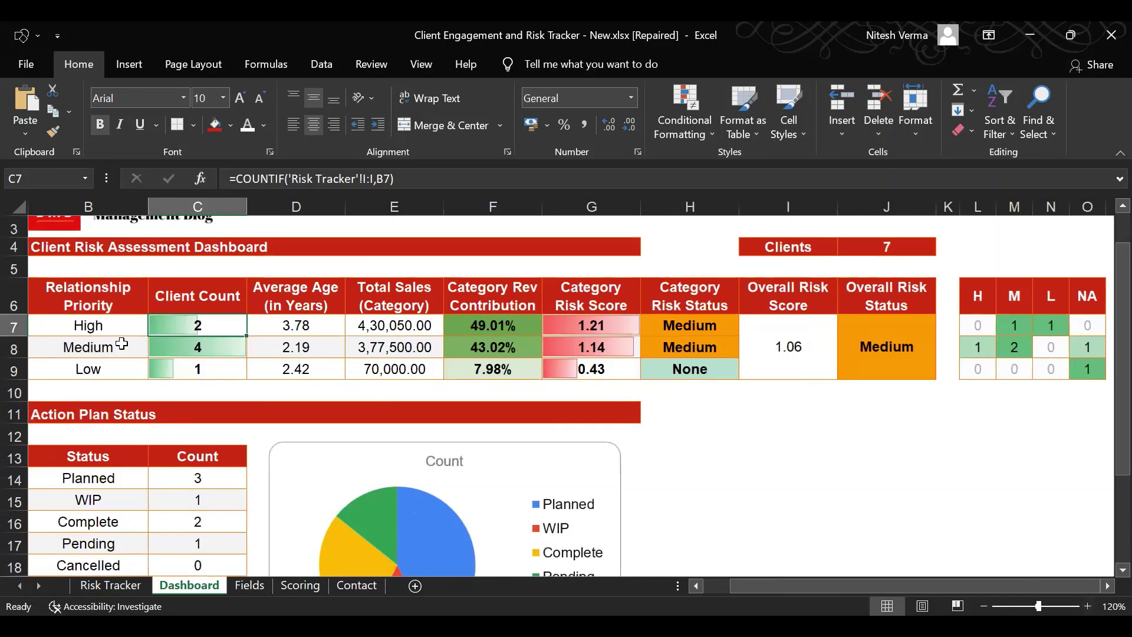
pyautogui.press('Left')
pyautogui.press('Right')
pyautogui.press('Right')
pyautogui.press('Right')
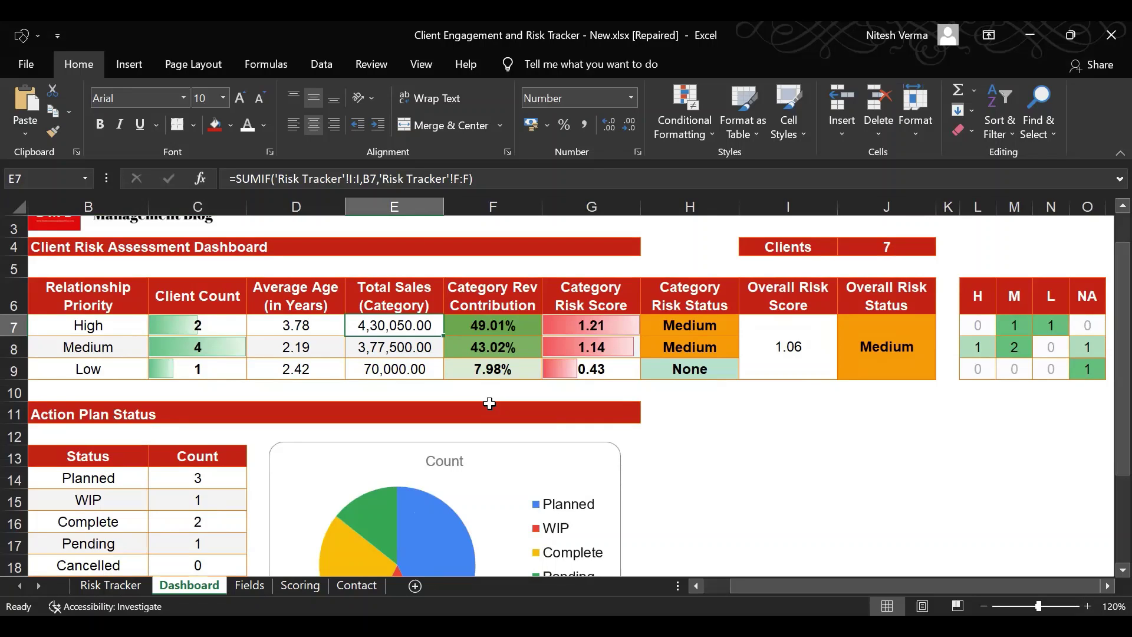
pyautogui.press('Down')
pyautogui.press('Left')
pyautogui.press('Left')
pyautogui.press('Left')
pyautogui.press('Right')
pyautogui.press('Right')
pyautogui.press('Right')
pyautogui.press('Down')
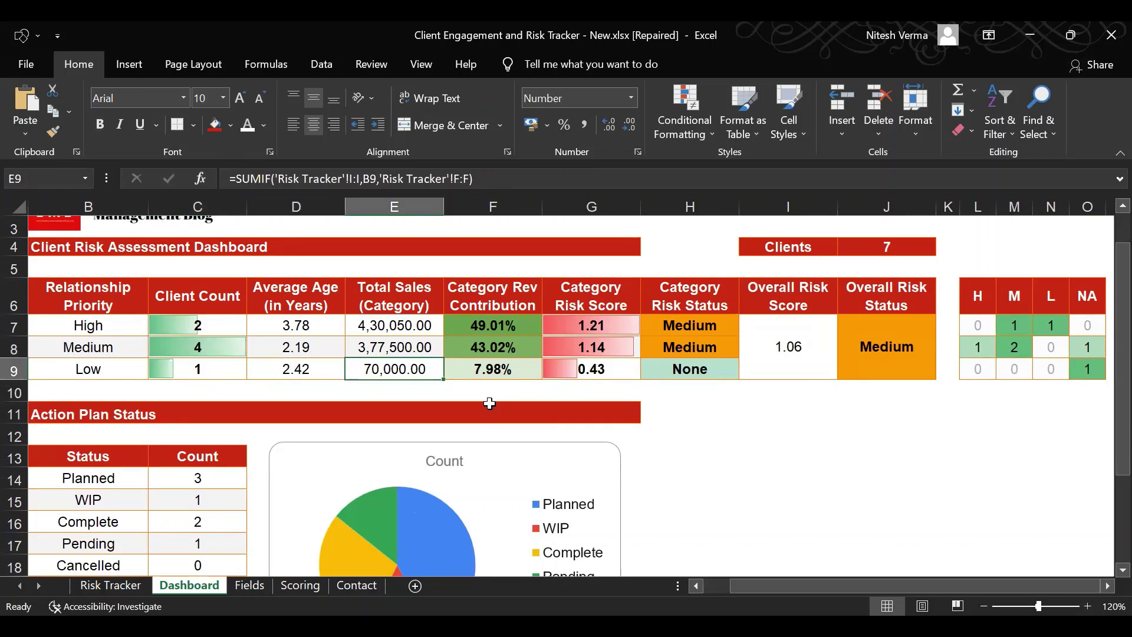
pyautogui.press('Left')
pyautogui.press('Right')
pyautogui.press('Right')
# Inspect the High revenue contribution percentage formula and recheck the High and Medium client counts
pyautogui.press('Up')
pyautogui.press('Up')
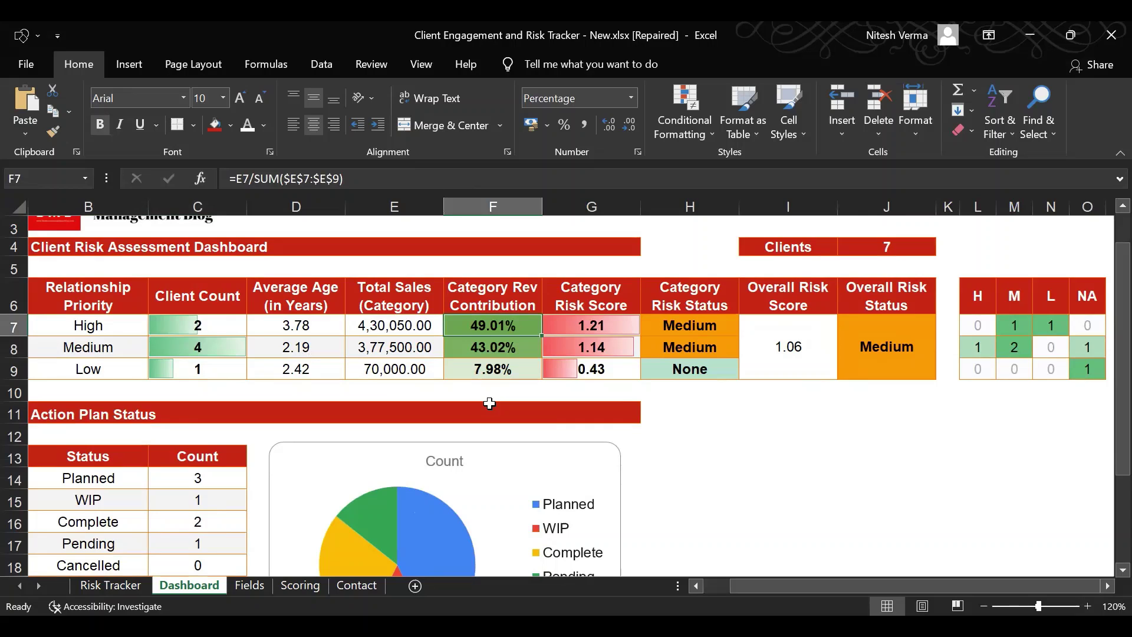
pyautogui.press('Left')
pyautogui.press('Left')
pyautogui.press('Left')
pyautogui.press('Left')
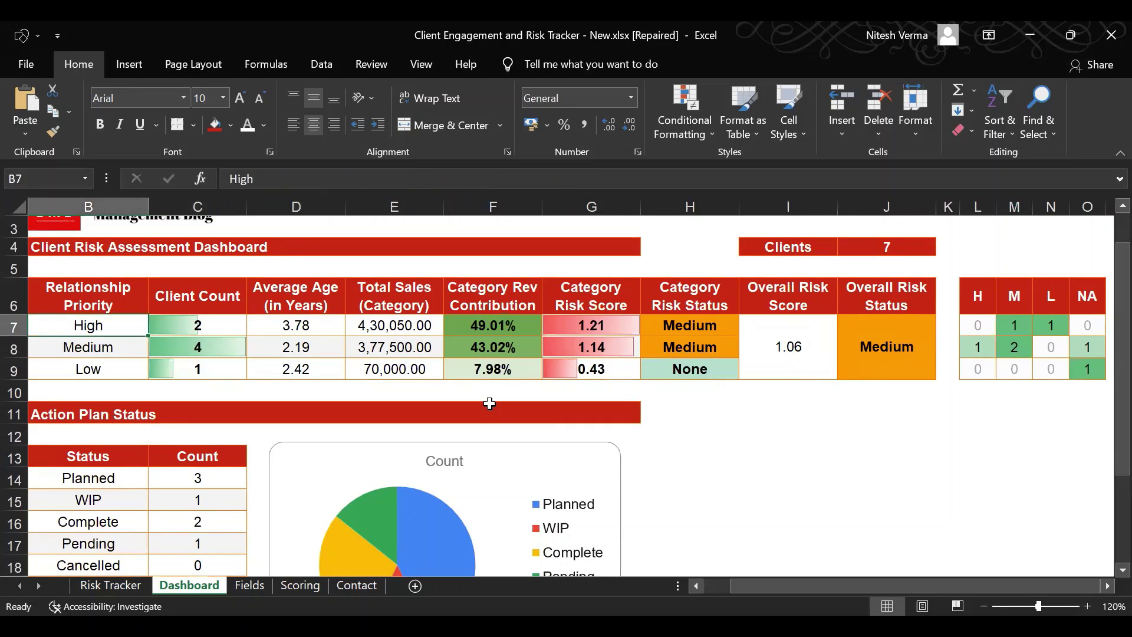
pyautogui.press('Right')
pyautogui.press('Right')
pyautogui.press('Right')
pyautogui.press('Right')
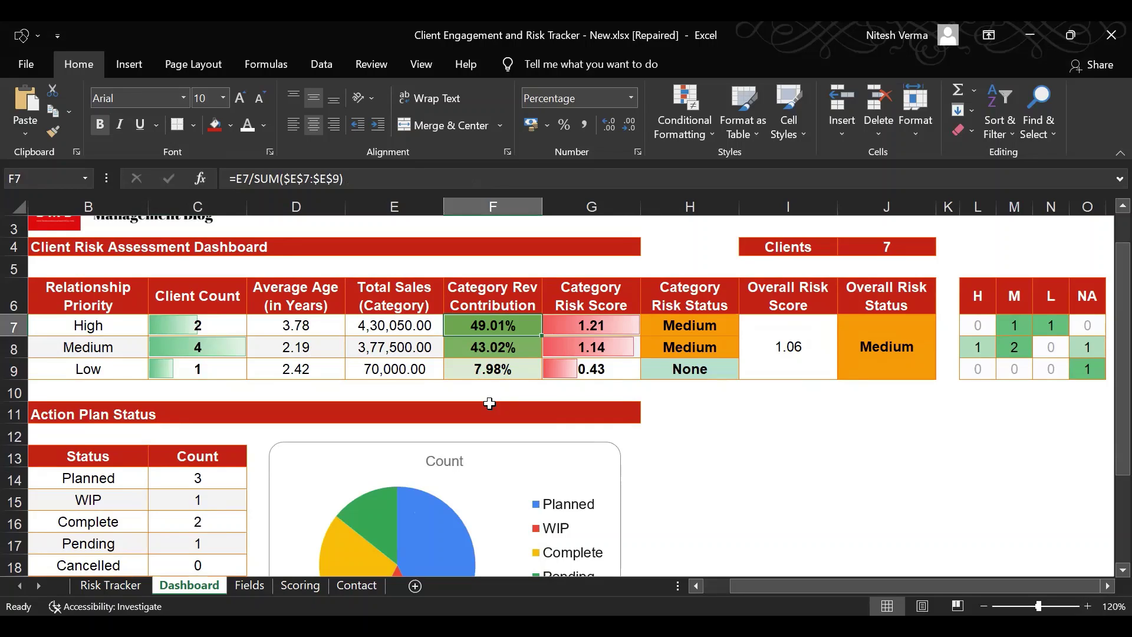
pyautogui.press('Left')
pyautogui.press('Left')
pyautogui.press('Left')
pyautogui.press('Down')
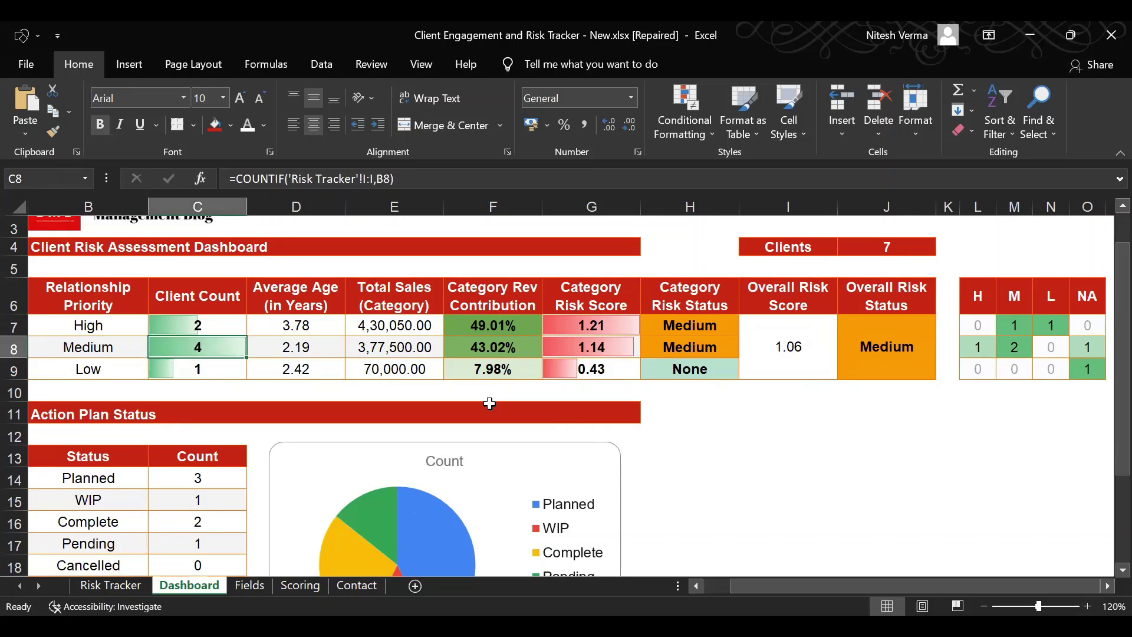
pyautogui.press('Up')
# Inspect the High category risk score, the High and Low risk status, and the overall SUMPRODUCT risk score formulas
pyautogui.press('Right')
pyautogui.press('Right')
pyautogui.press('Right')
pyautogui.press('Right')
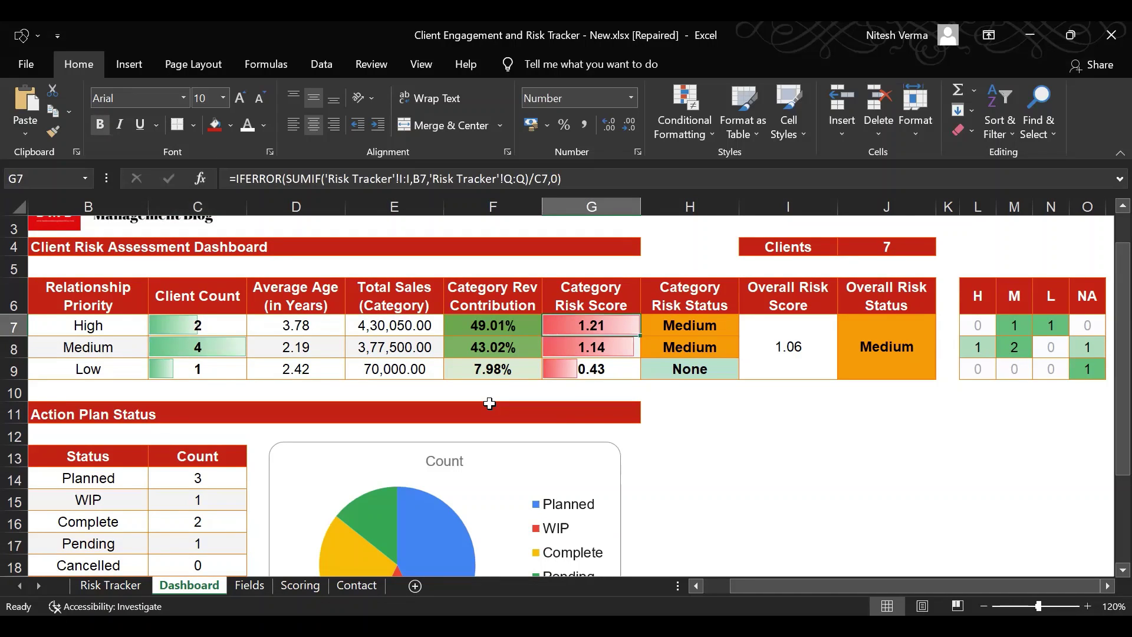
pyautogui.press('Up')
pyautogui.press('Down')
pyautogui.press('Right')
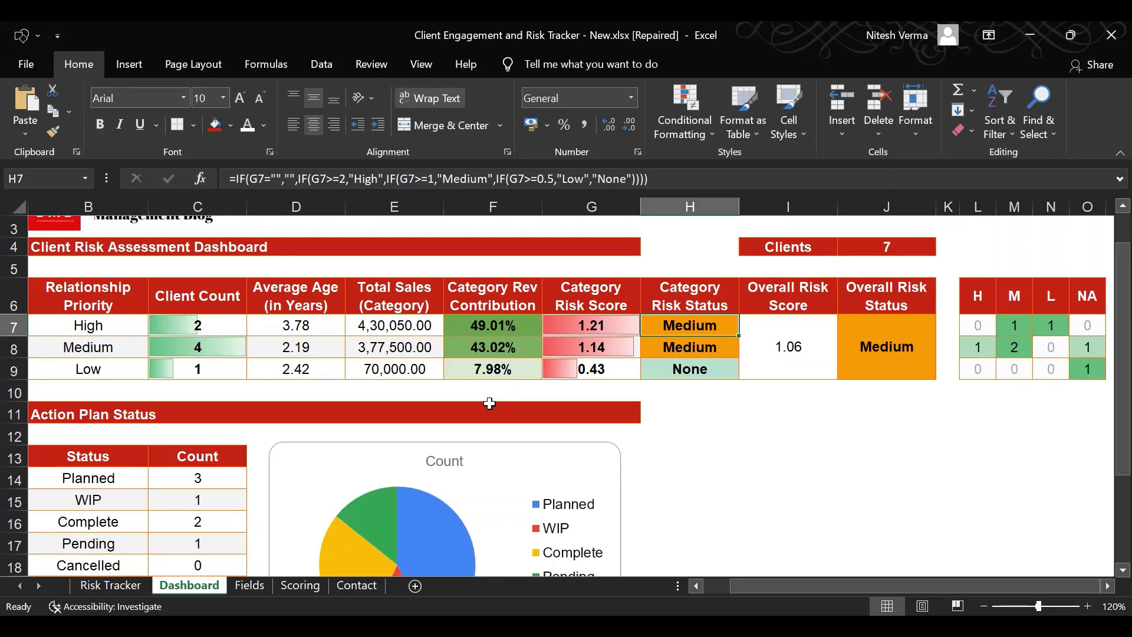
pyautogui.press('Down')
pyautogui.press('Down')
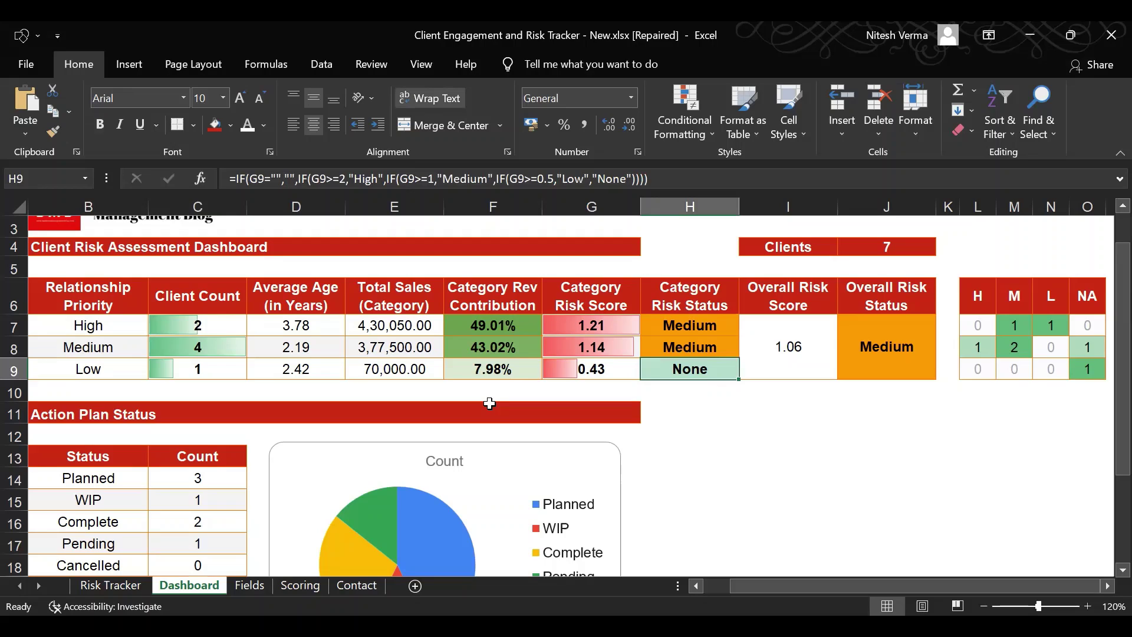
pyautogui.press('Right')
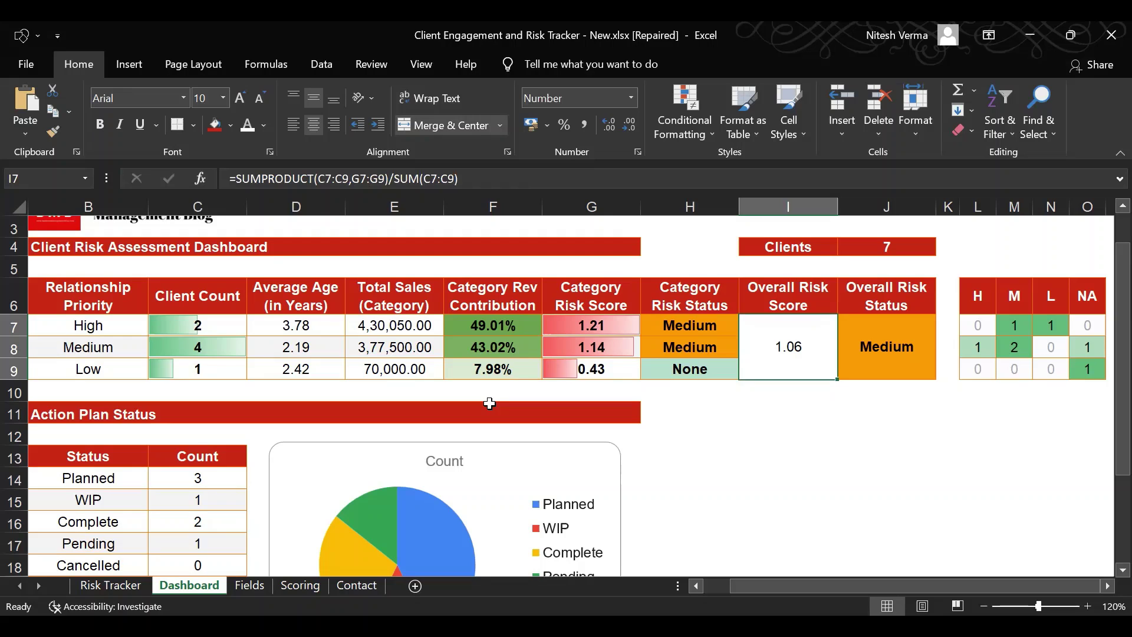
pyautogui.press('Left')
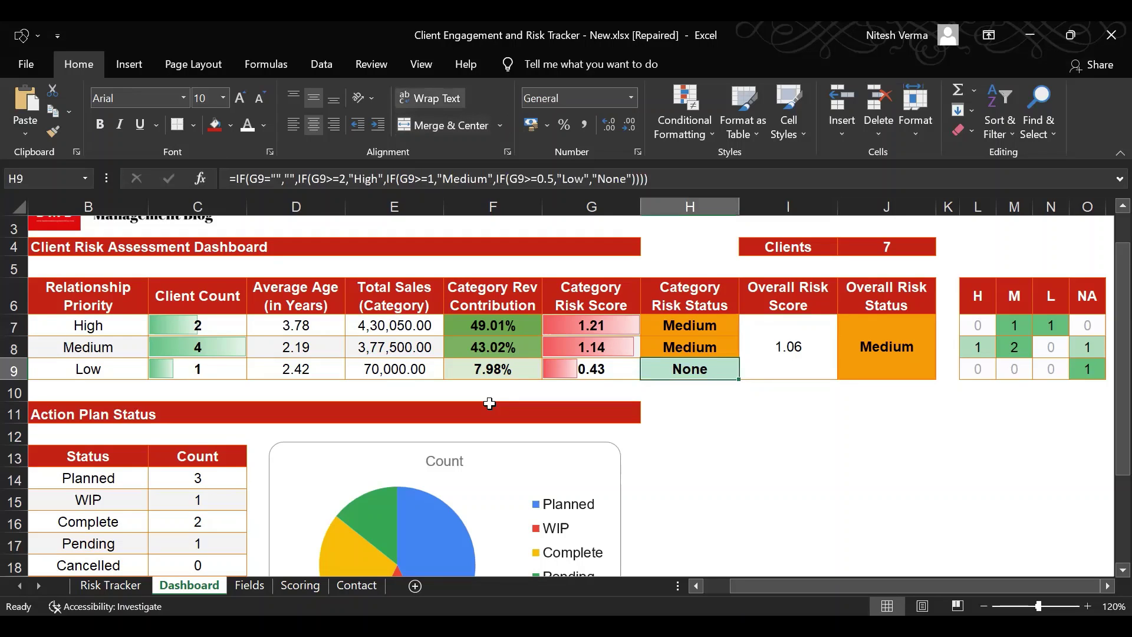
# Move back to the priority labels and across the High row to its category risk score
pyautogui.press('Left')
pyautogui.press('Left')
pyautogui.press('Left')
pyautogui.press('Left')
pyautogui.press('Left')
pyautogui.press('Left')
pyautogui.press('Left')
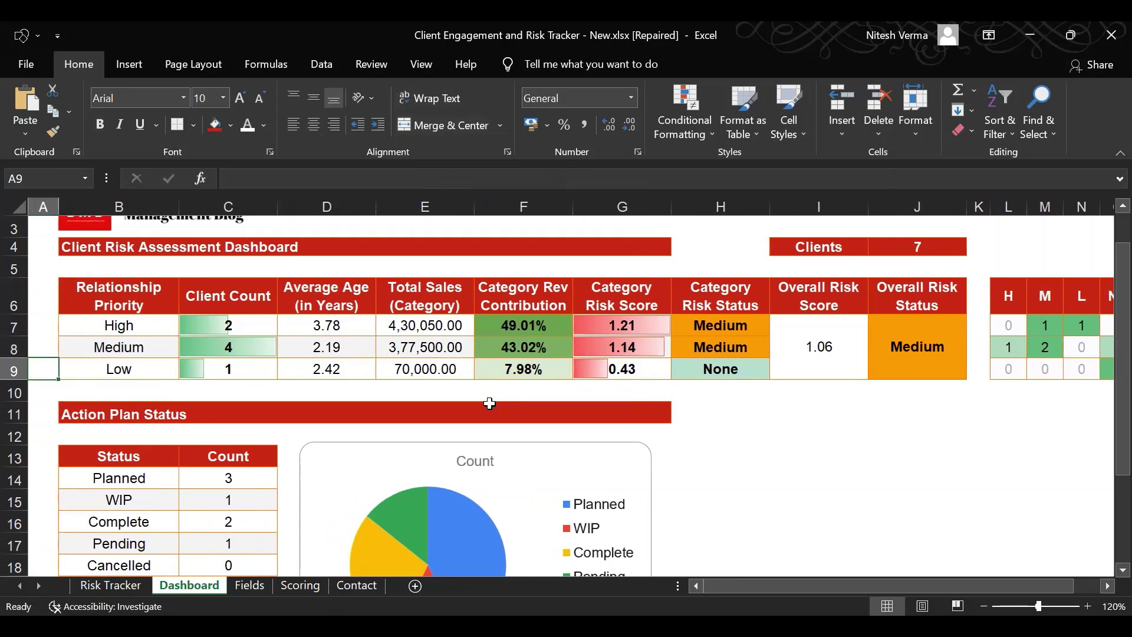
pyautogui.press('Up')
pyautogui.press('Up')
pyautogui.press('Right')
pyautogui.press('Right')
pyautogui.press('Right')
pyautogui.press('Left')
pyautogui.press('Right')
pyautogui.press('Right')
pyautogui.press('Right')
pyautogui.press('Right')
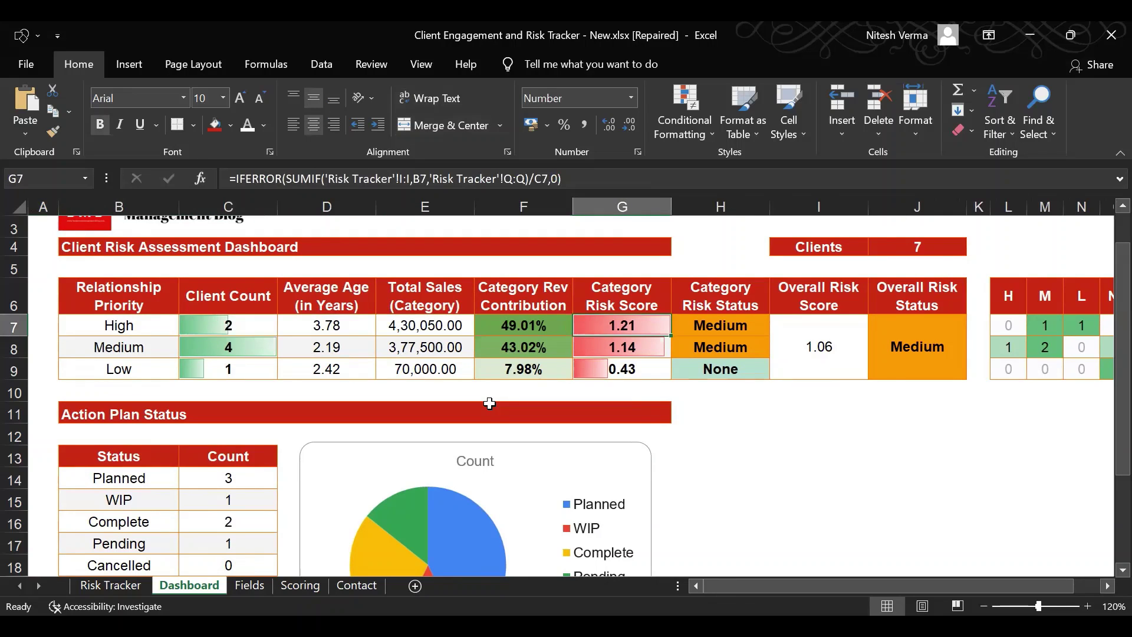
pyautogui.press('Right')
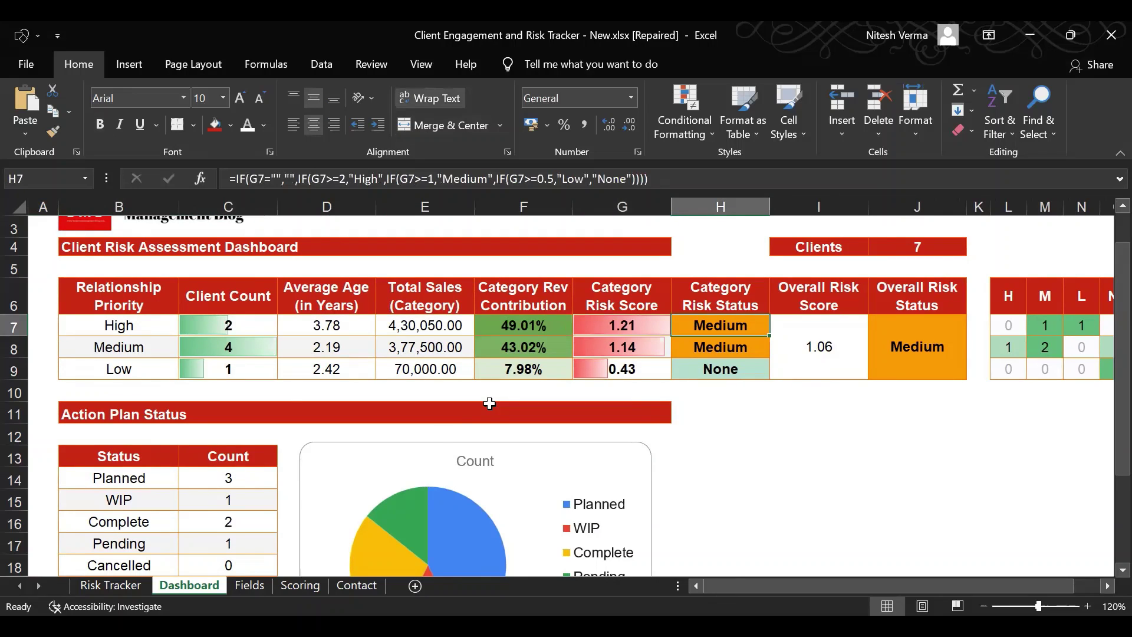
# Check the Medium and Low category risk score and status formulas, plus the Overall Risk Score and Overall Risk Status formulas
pyautogui.click(254, 349)
pyautogui.click(167, 348)
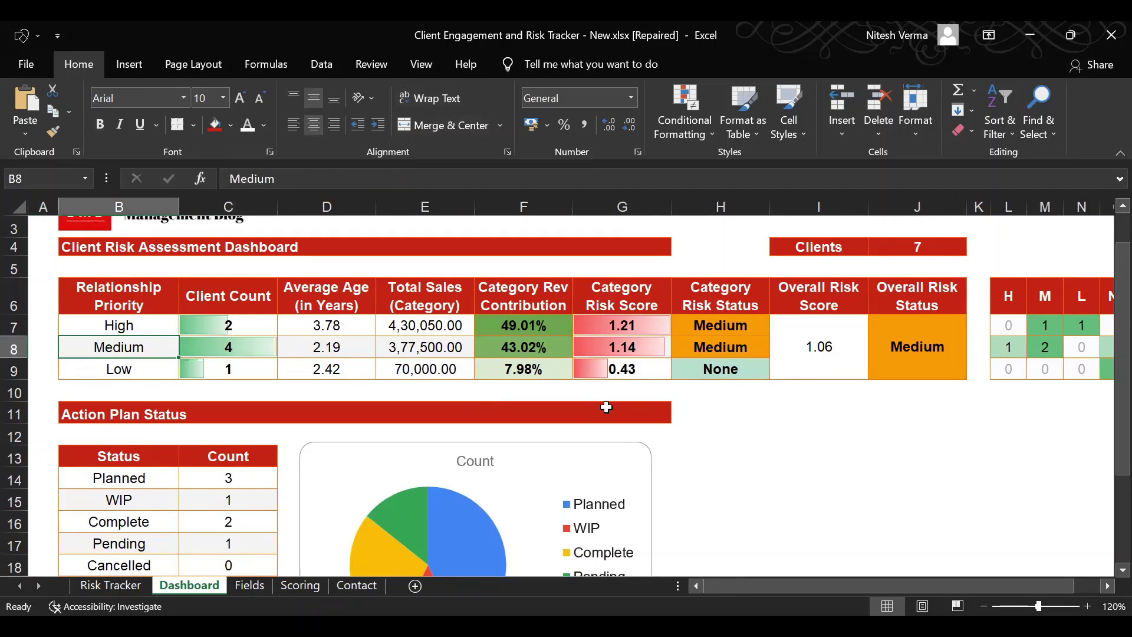
pyautogui.click(653, 351)
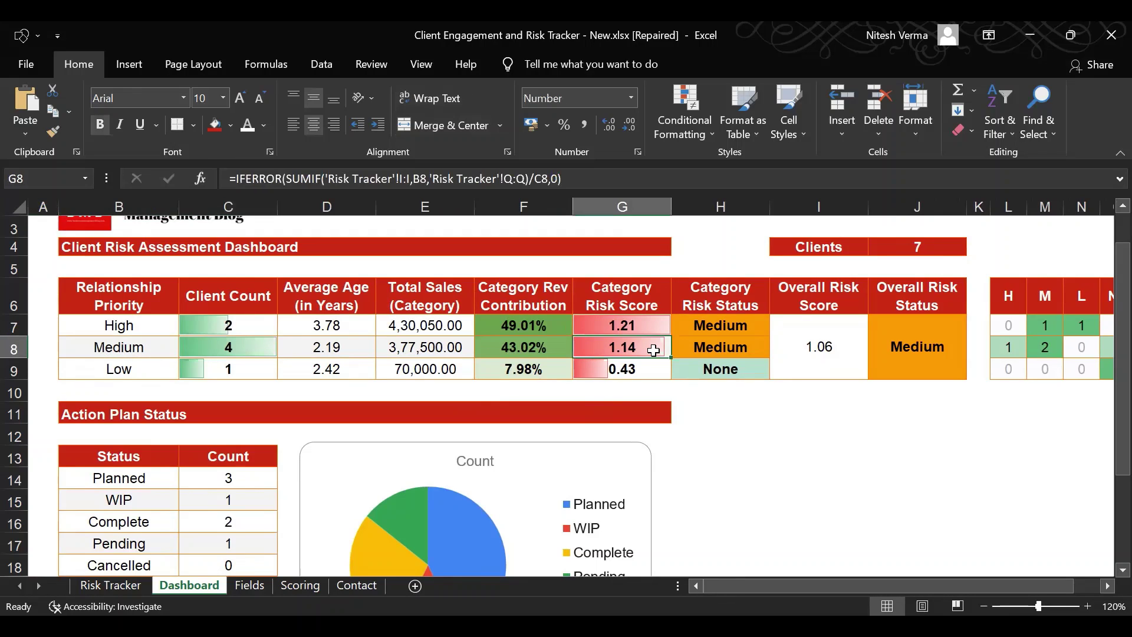
pyautogui.click(714, 349)
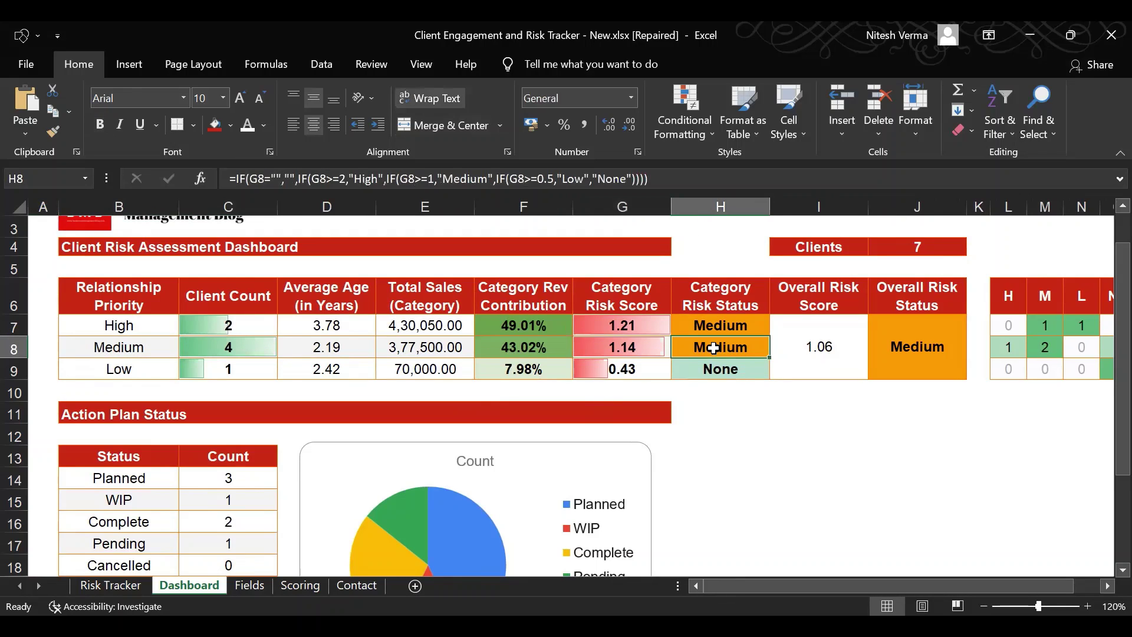
pyautogui.click(132, 373)
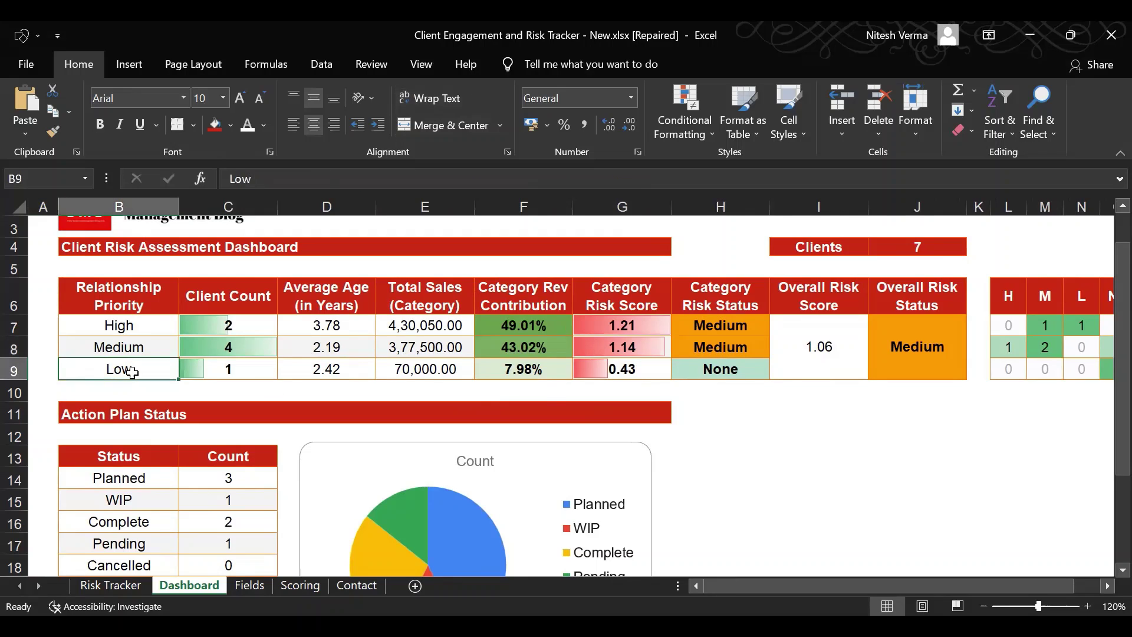
pyautogui.click(634, 372)
pyautogui.press('Right')
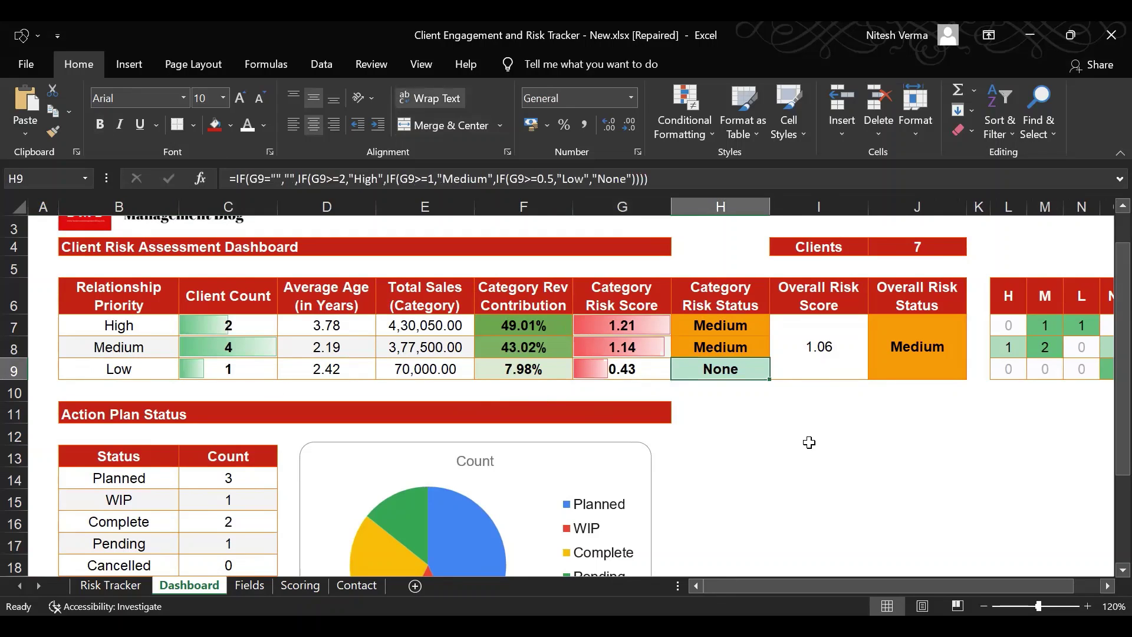
pyautogui.click(823, 354)
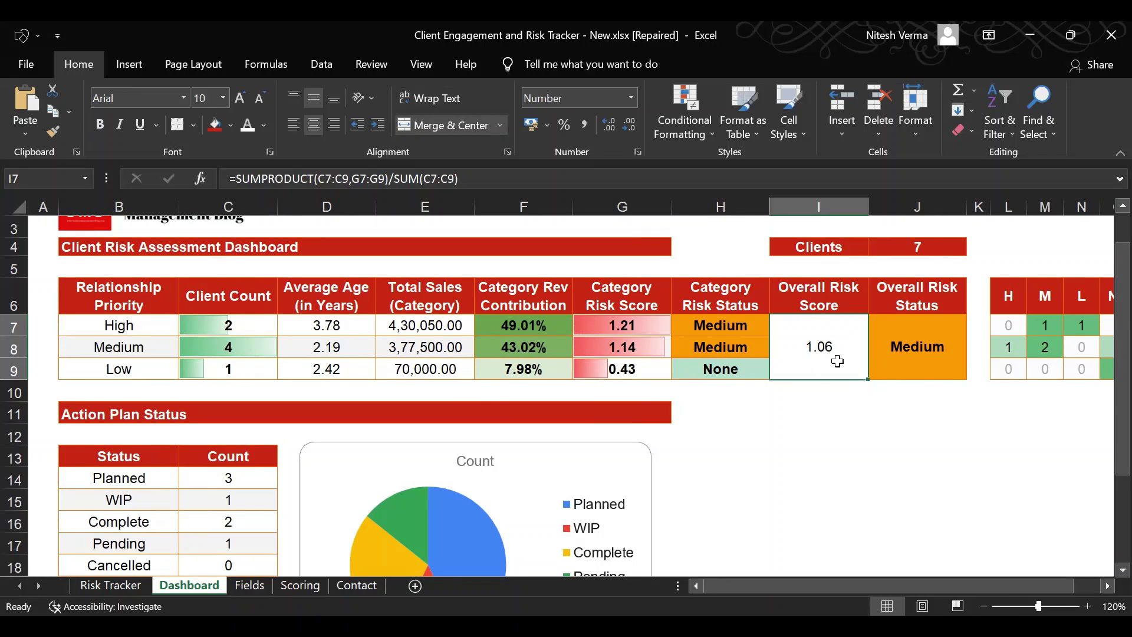
pyautogui.press('Right')
pyautogui.press('Right')
pyautogui.press('Right')
pyautogui.press('Right')
pyautogui.press('Right')
pyautogui.press('Right')
pyautogui.press('Right')
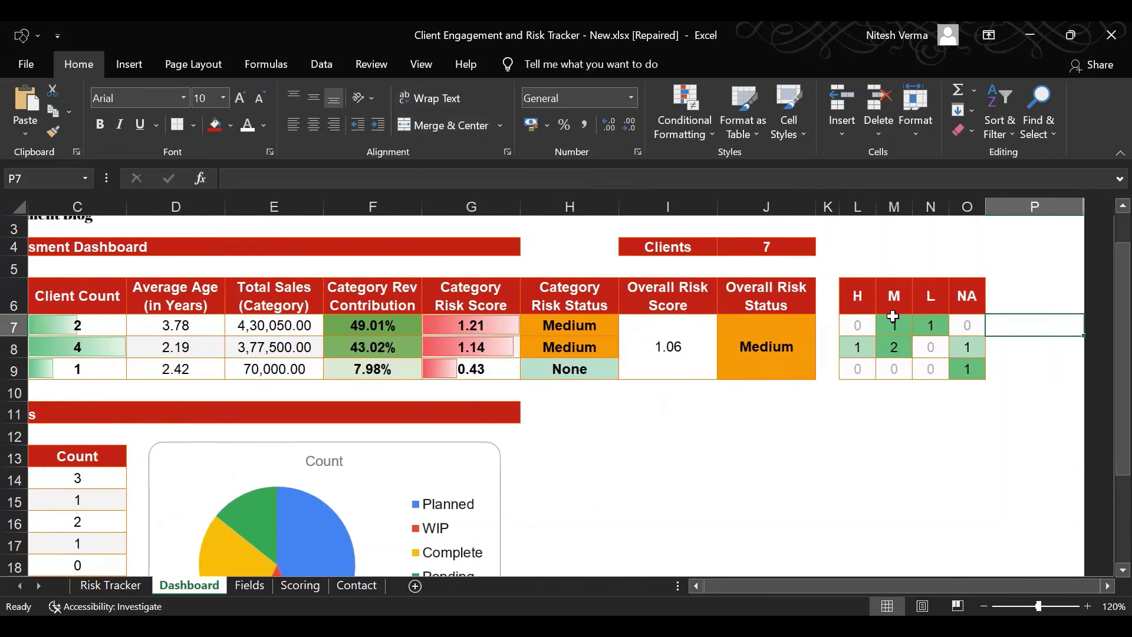
# Review the H, M, L and NA count grid and its High and Medium count formulas
pyautogui.click(855, 304)
pyautogui.click(894, 299)
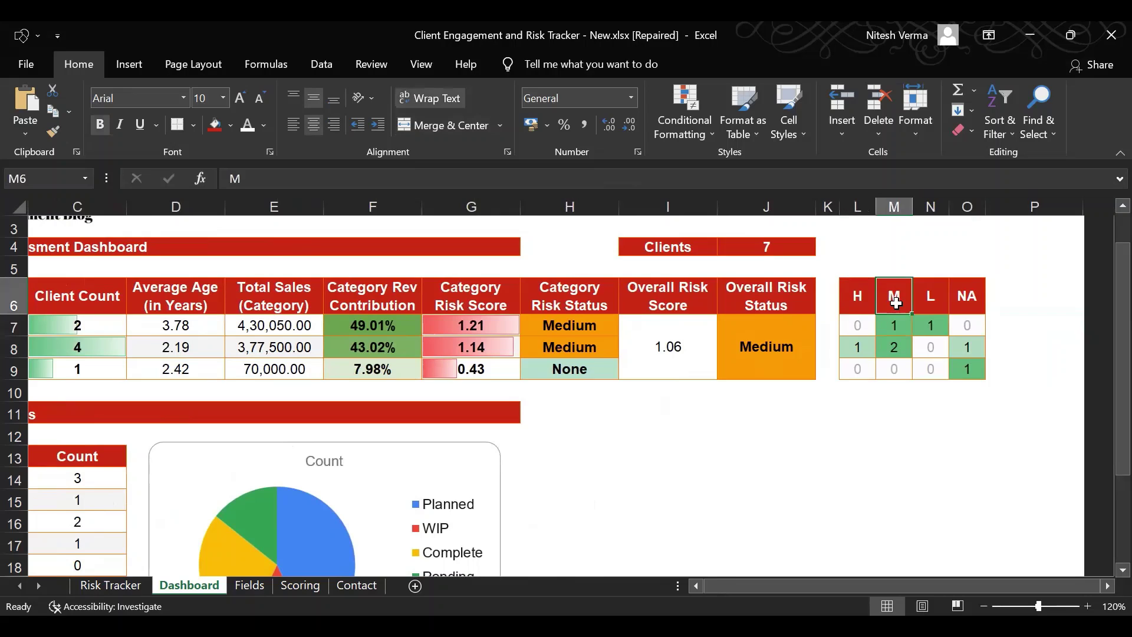
pyautogui.click(933, 302)
pyautogui.click(975, 302)
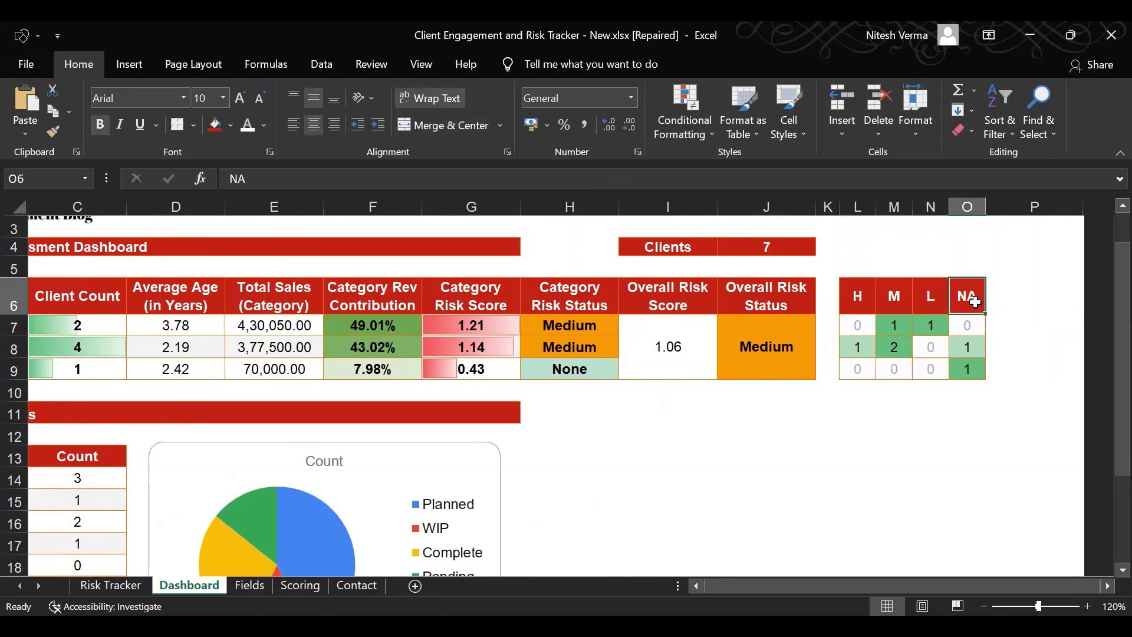
pyautogui.click(830, 326)
pyautogui.press('Right')
pyautogui.press('Right')
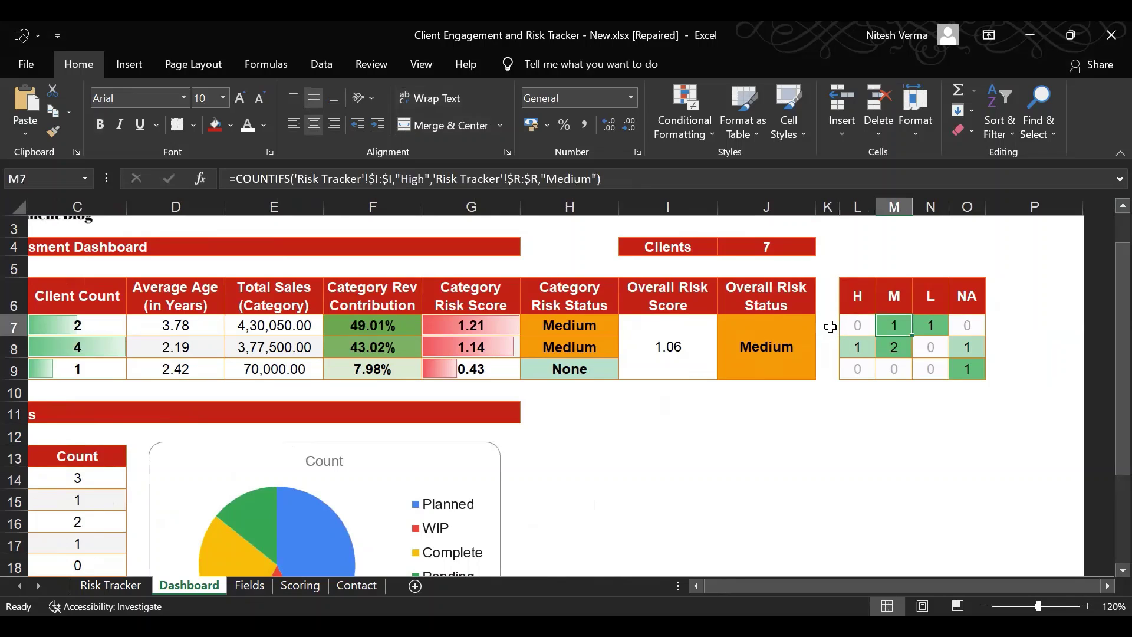
pyautogui.press('Right')
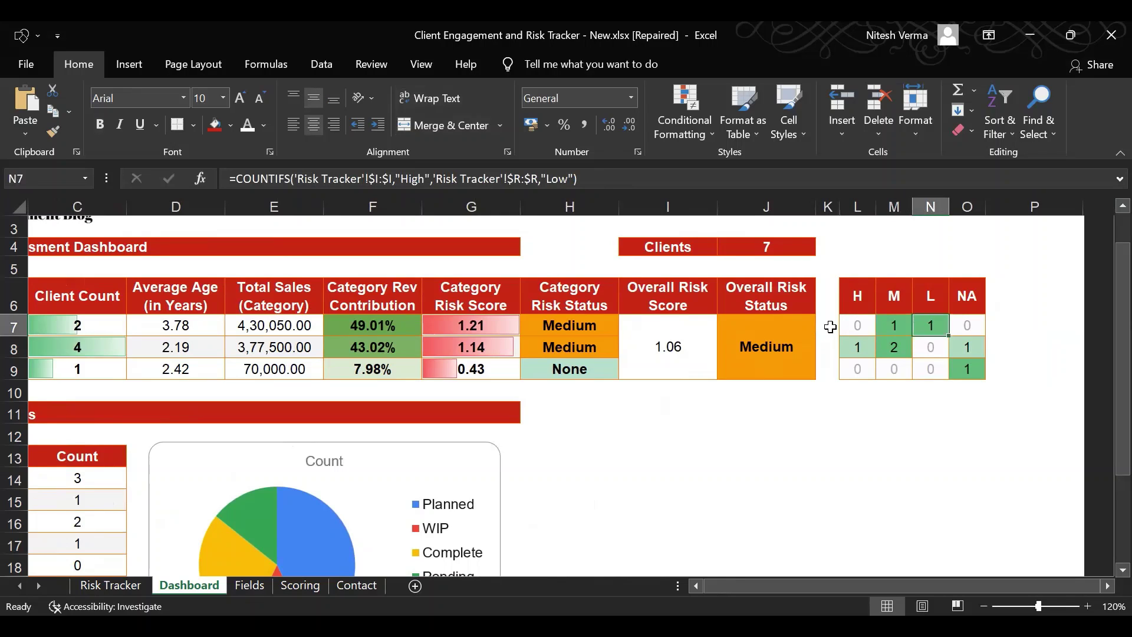
pyautogui.press('Left')
pyautogui.press('Left')
pyautogui.press('Down')
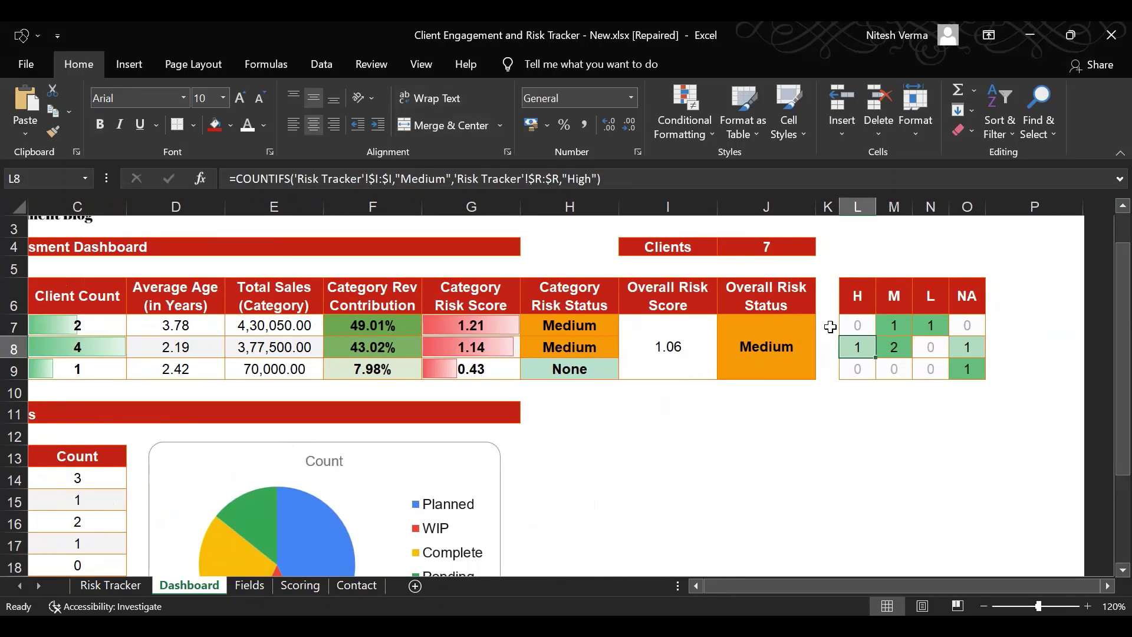
pyautogui.press('Right')
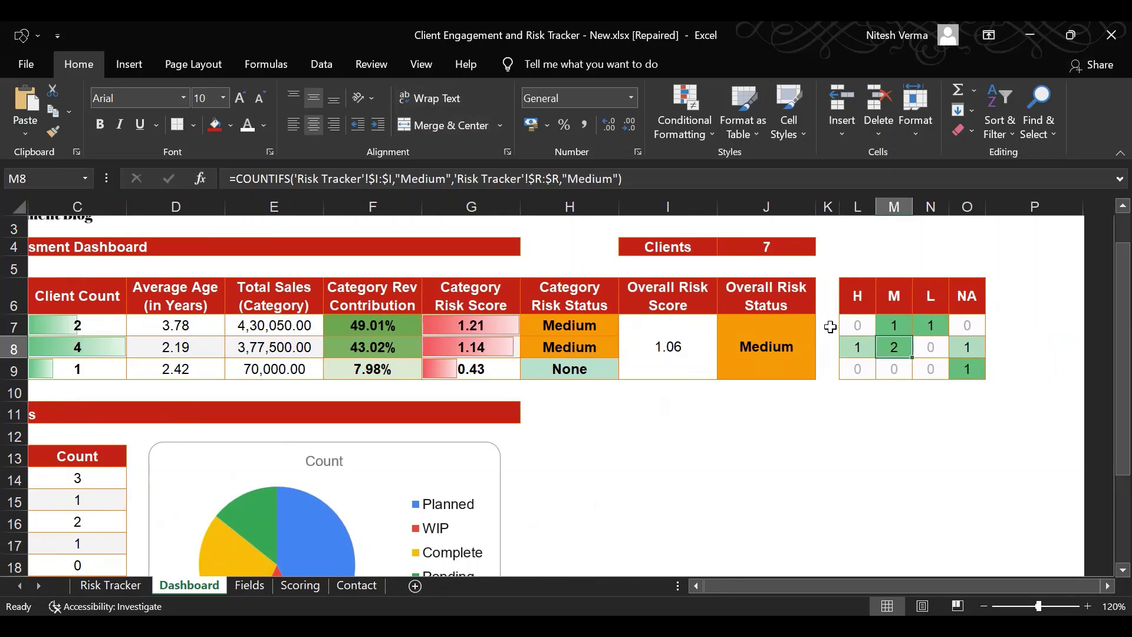
pyautogui.press('Left')
pyautogui.press('Left')
pyautogui.press('Left')
pyautogui.press('Left')
pyautogui.press('Left')
pyautogui.press('Left')
pyautogui.press('Left')
pyautogui.press('Left')
pyautogui.press('Left')
pyautogui.press('Left')
pyautogui.press('Left')
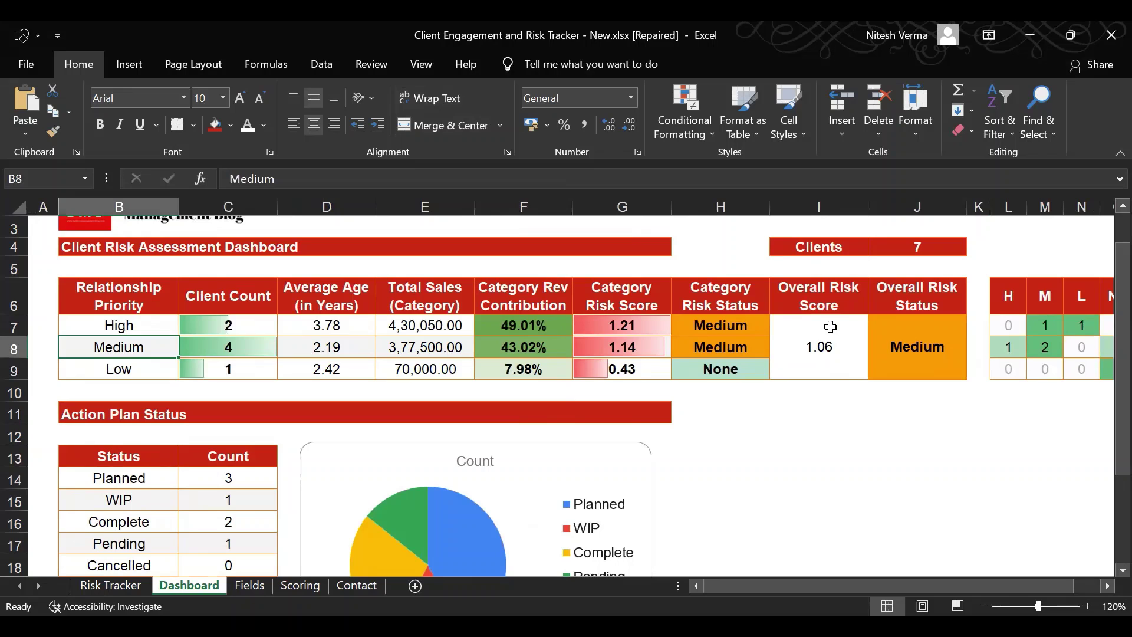
# Inspect the Planned, WIP, Complete and Pending Action Plan Status count formulas
pyautogui.press('Down')
pyautogui.press('Down')
pyautogui.press('Down')
pyautogui.press('Down')
pyautogui.press('Down')
pyautogui.press('Down')
pyautogui.press('Down')
pyautogui.press('Down')
pyautogui.press('Down')
pyautogui.press('Down')
pyautogui.press('Down')
pyautogui.press('Down')
pyautogui.press('Down')
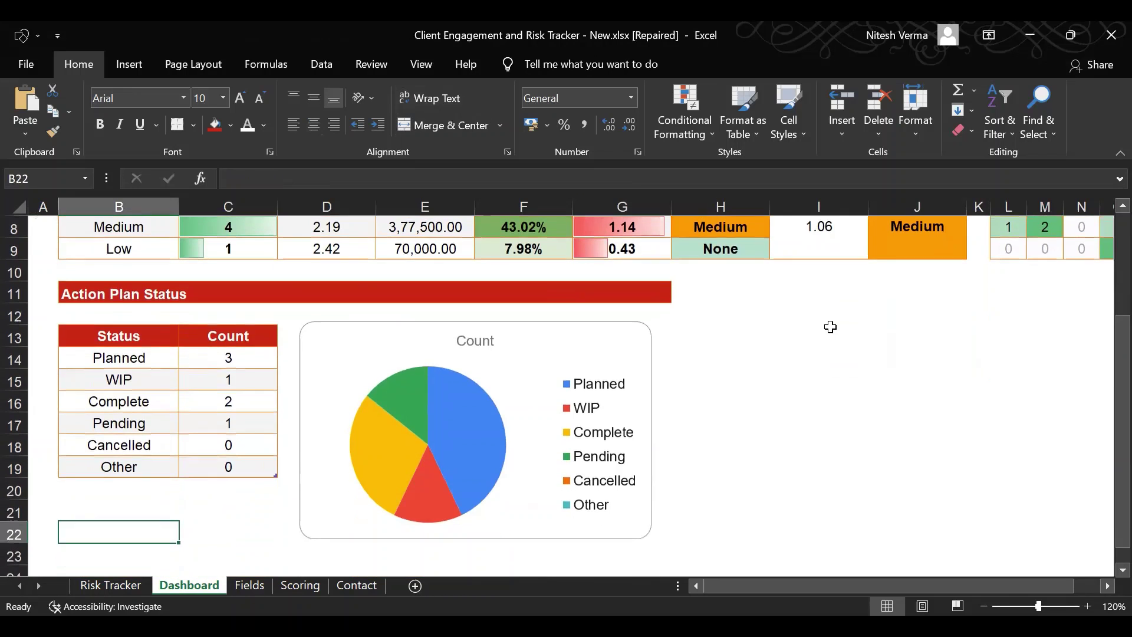
pyautogui.press('Up')
pyautogui.press('Up')
pyautogui.press('Up')
pyautogui.press('Up')
pyautogui.press('Up')
pyautogui.press('Up')
pyautogui.press('Up')
pyautogui.press('Up')
pyautogui.press('Up')
pyautogui.press('Up')
pyautogui.press('Up')
pyautogui.press('Up')
pyautogui.press('Up')
pyautogui.press('Up')
pyautogui.press('Up')
pyautogui.press('Up')
pyautogui.press('Down')
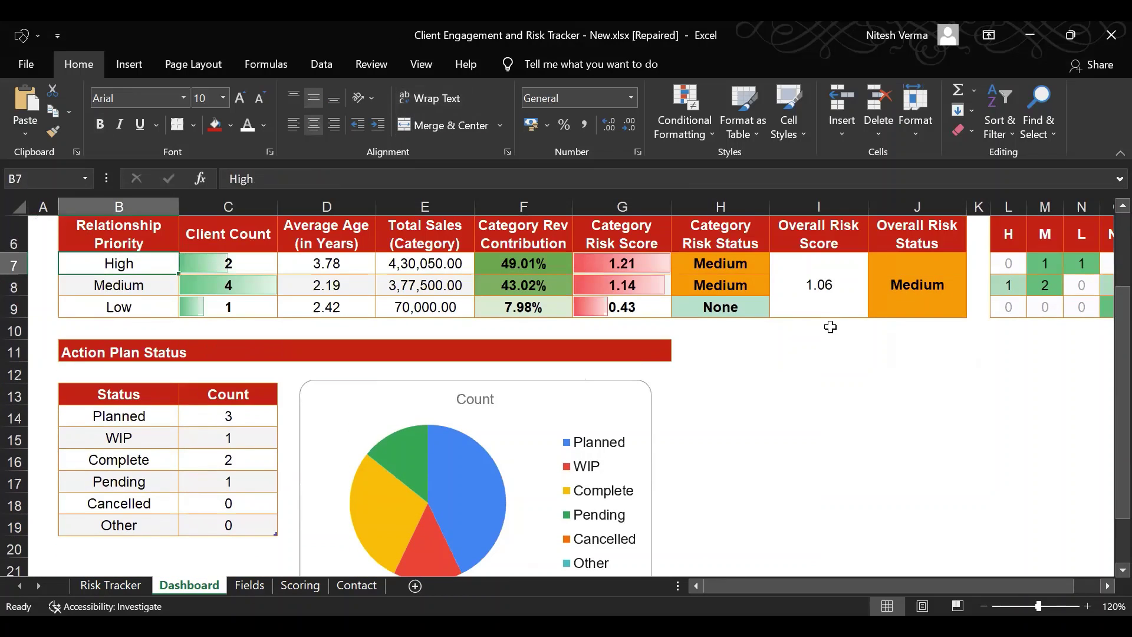
pyautogui.press('Down')
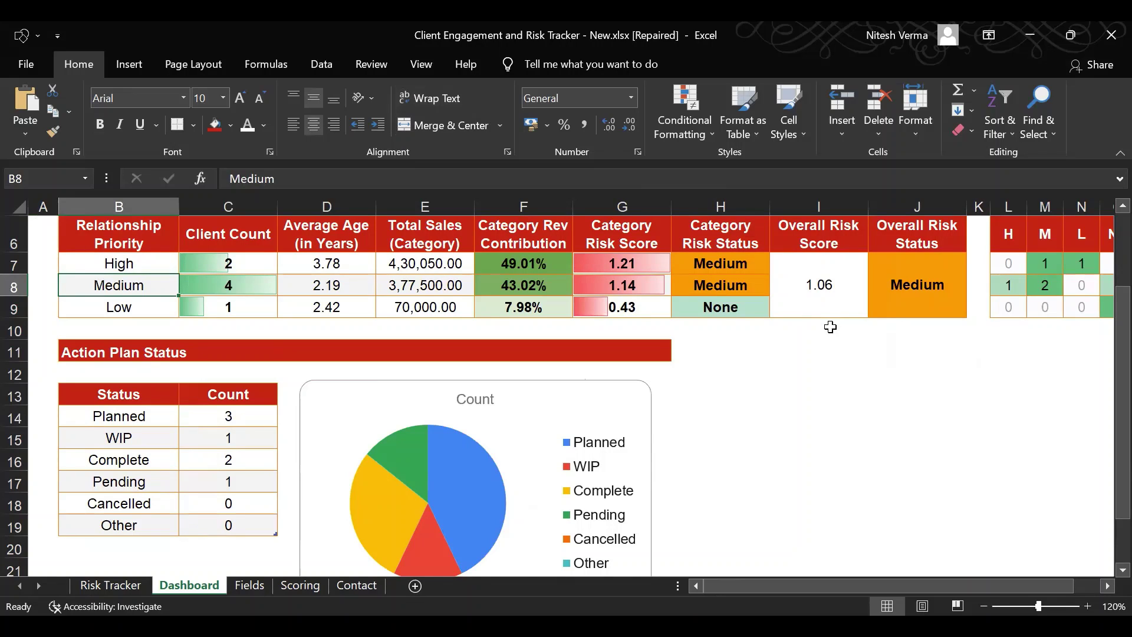
pyautogui.click(114, 415)
pyautogui.press('Right')
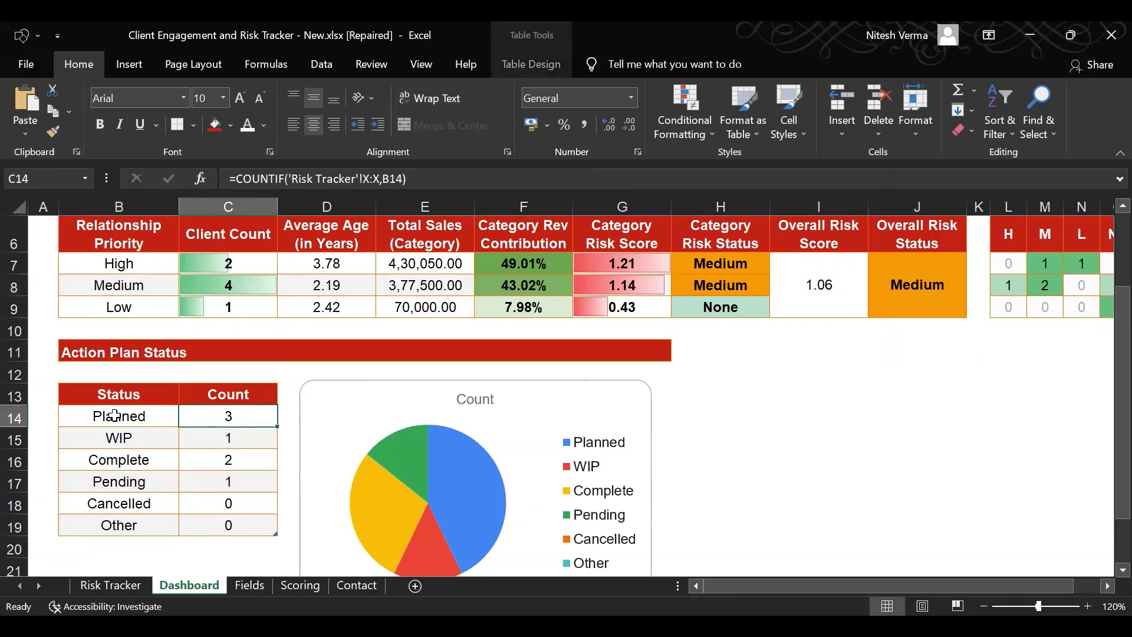
pyautogui.press('Left')
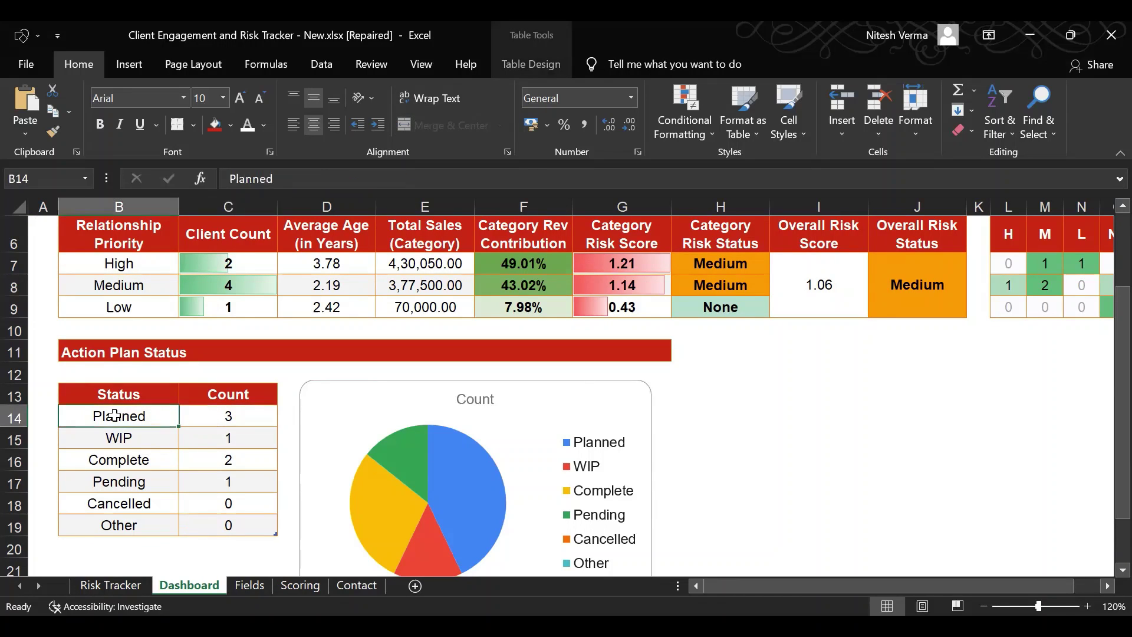
pyautogui.press('Down')
pyautogui.press('Right')
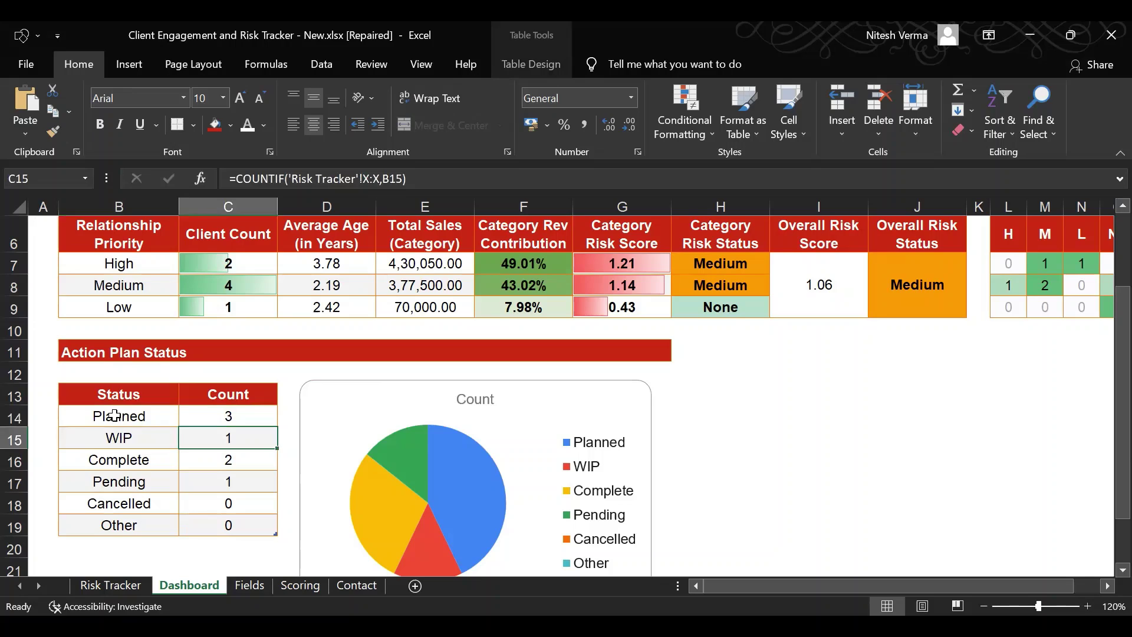
pyautogui.press('Down')
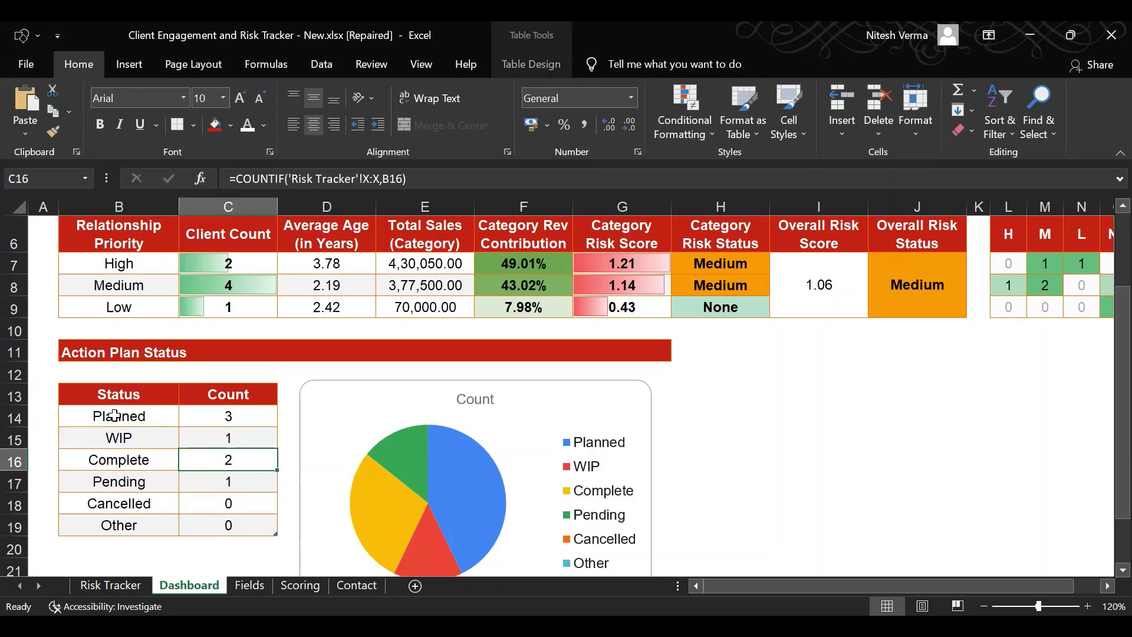
pyautogui.press('Down')
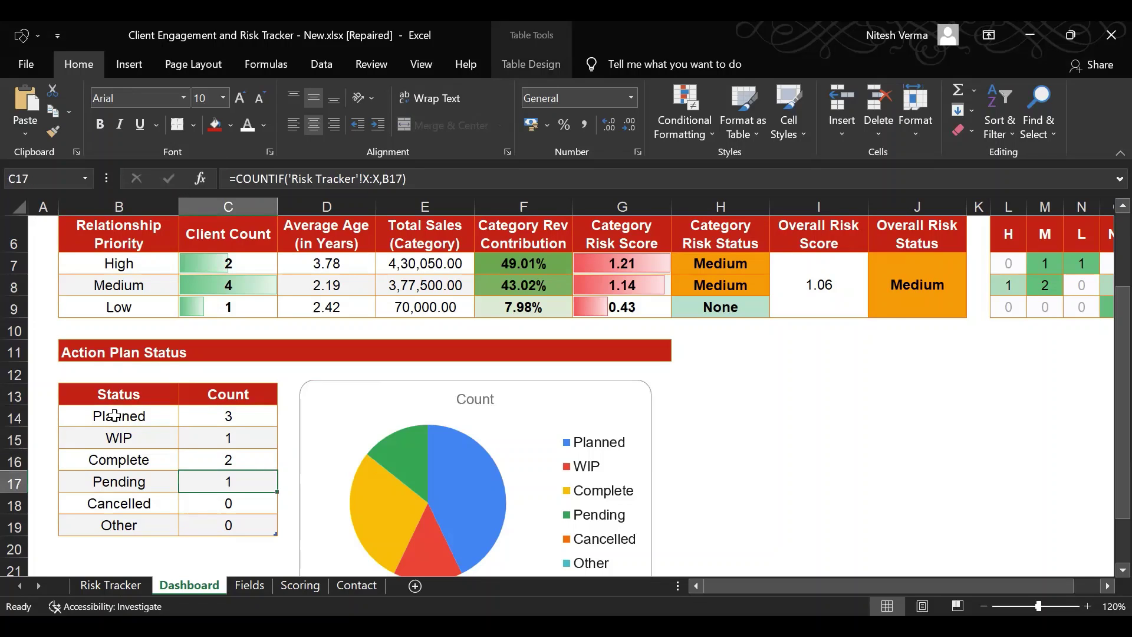
pyautogui.press('Up')
pyautogui.press('Up')
pyautogui.press('Up')
pyautogui.press('Up')
pyautogui.press('Up')
pyautogui.press('Up')
pyautogui.press('Up')
pyautogui.press('Up')
pyautogui.press('Up')
pyautogui.press('Up')
pyautogui.press('Up')
pyautogui.press('Up')
pyautogui.press('Up')
pyautogui.press('Up')
pyautogui.press('Up')
pyautogui.press('Up')
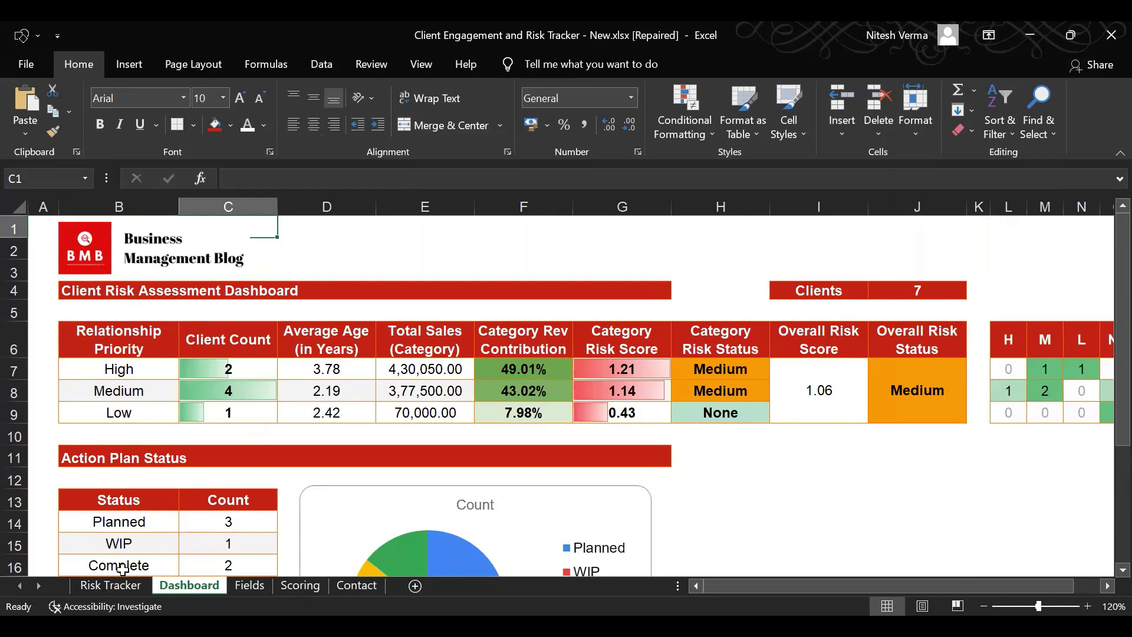
pyautogui.click(121, 588)
pyautogui.click(121, 400)
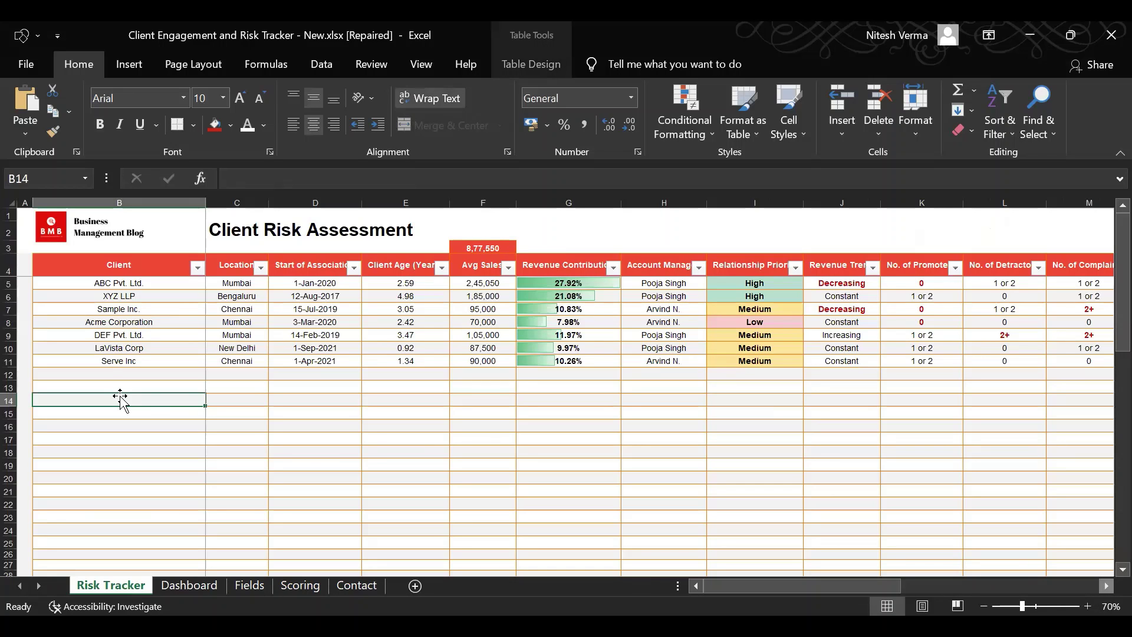
pyautogui.click(1088, 606)
pyautogui.click(1087, 606)
pyautogui.click(1088, 606)
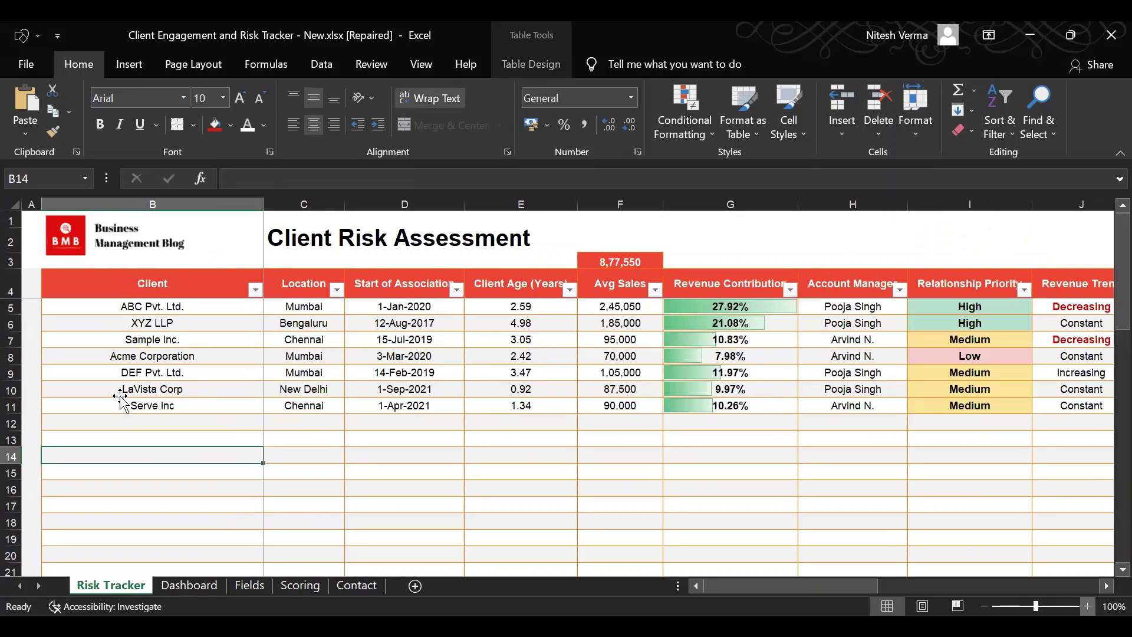
pyautogui.scroll(2, 121, 400)
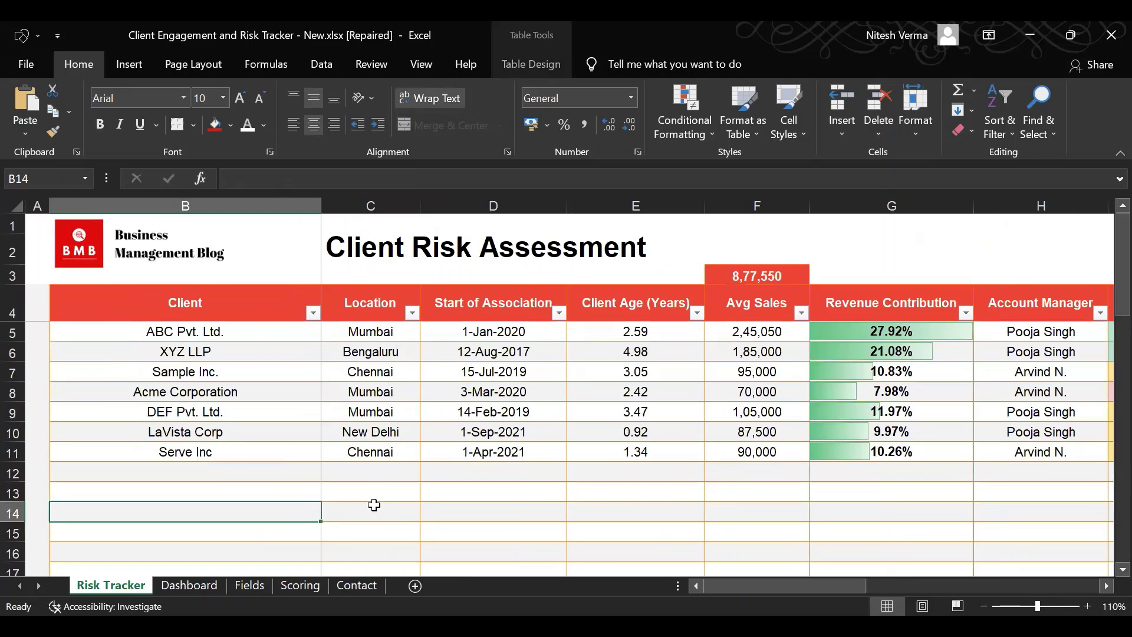
pyautogui.click(183, 259)
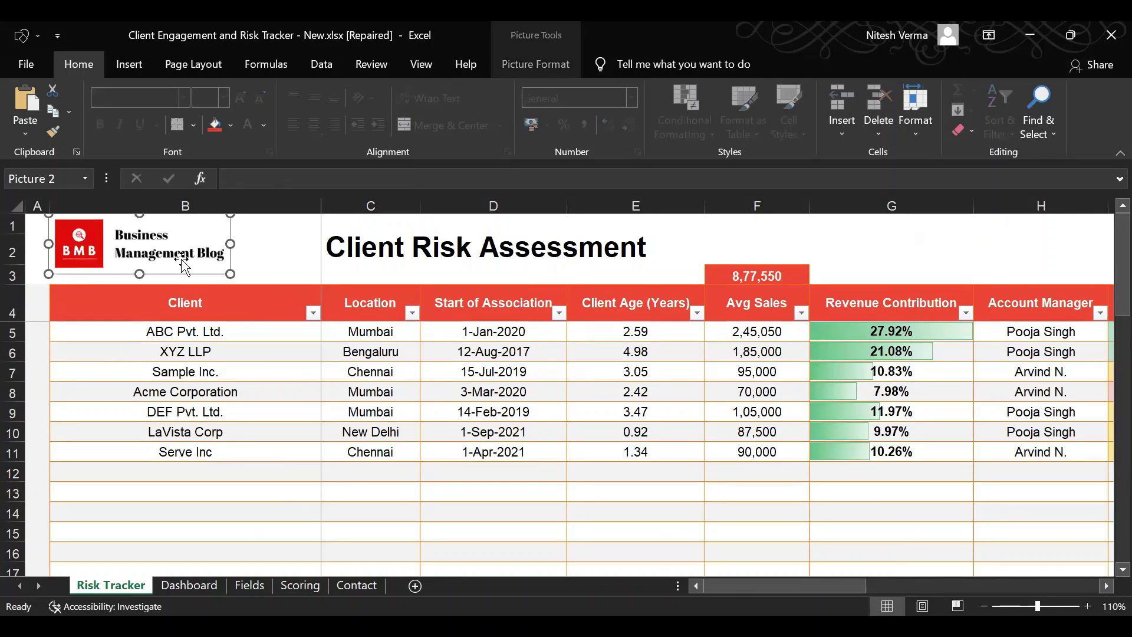
pyautogui.click(208, 331)
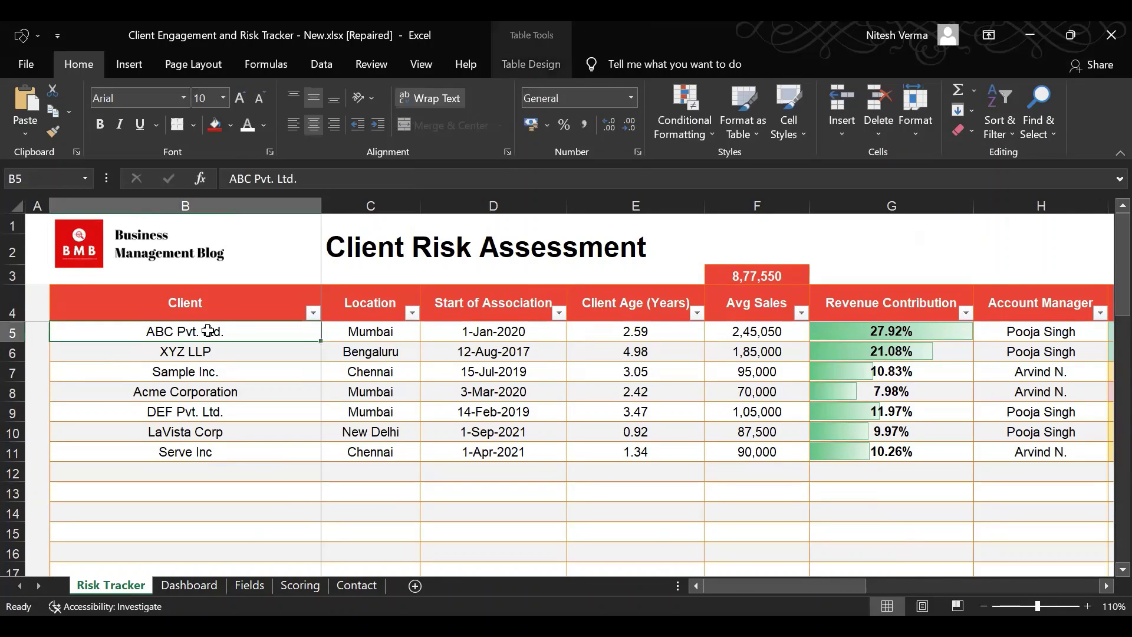
pyautogui.press('Down')
pyautogui.press('Up')
pyautogui.press('Right')
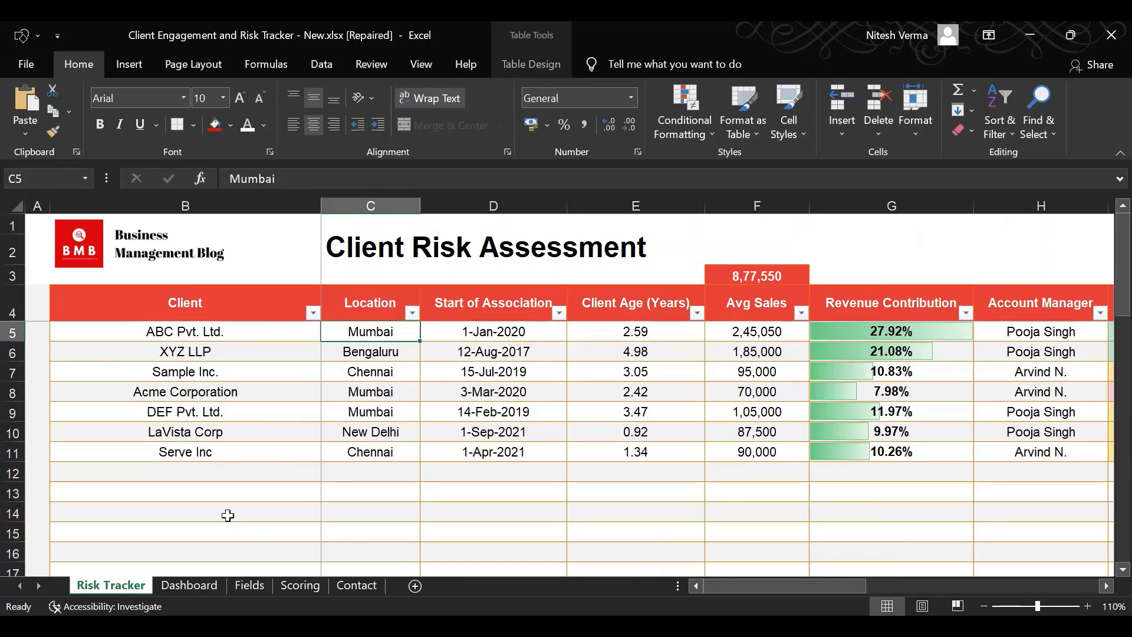
pyautogui.press('Right')
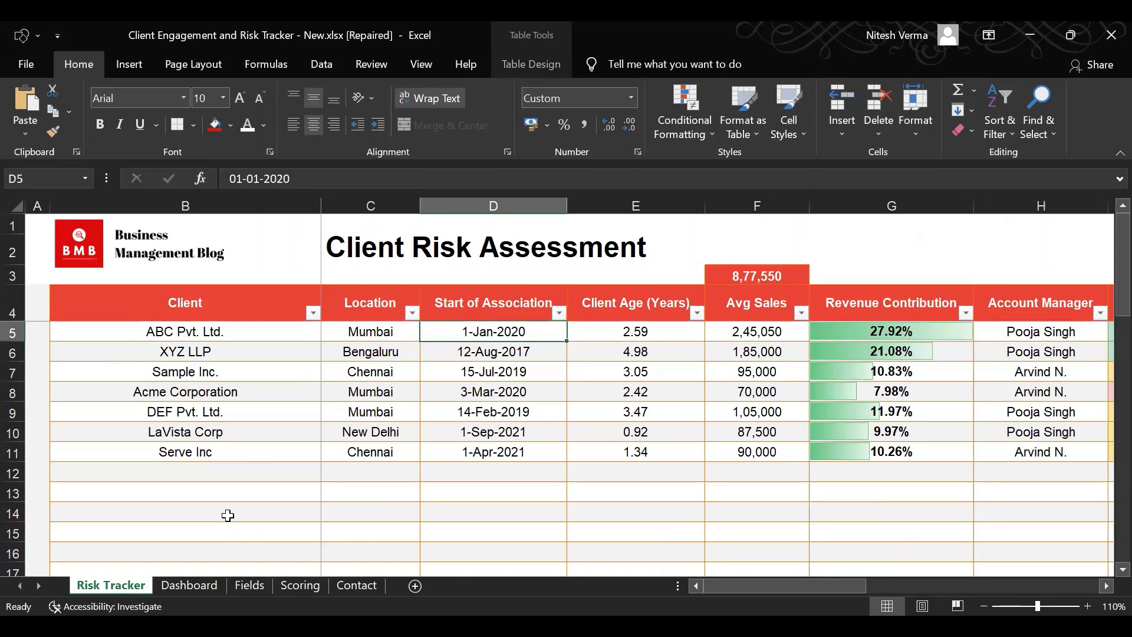
pyautogui.press('Up')
pyautogui.press('Down')
pyautogui.press('Right')
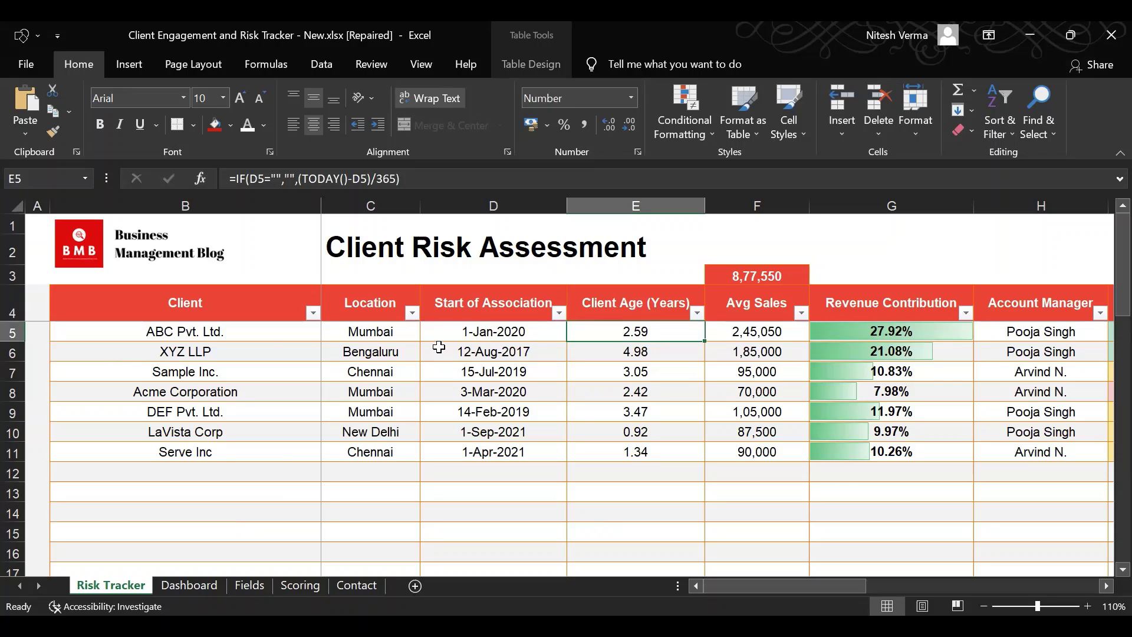
pyautogui.click(270, 337)
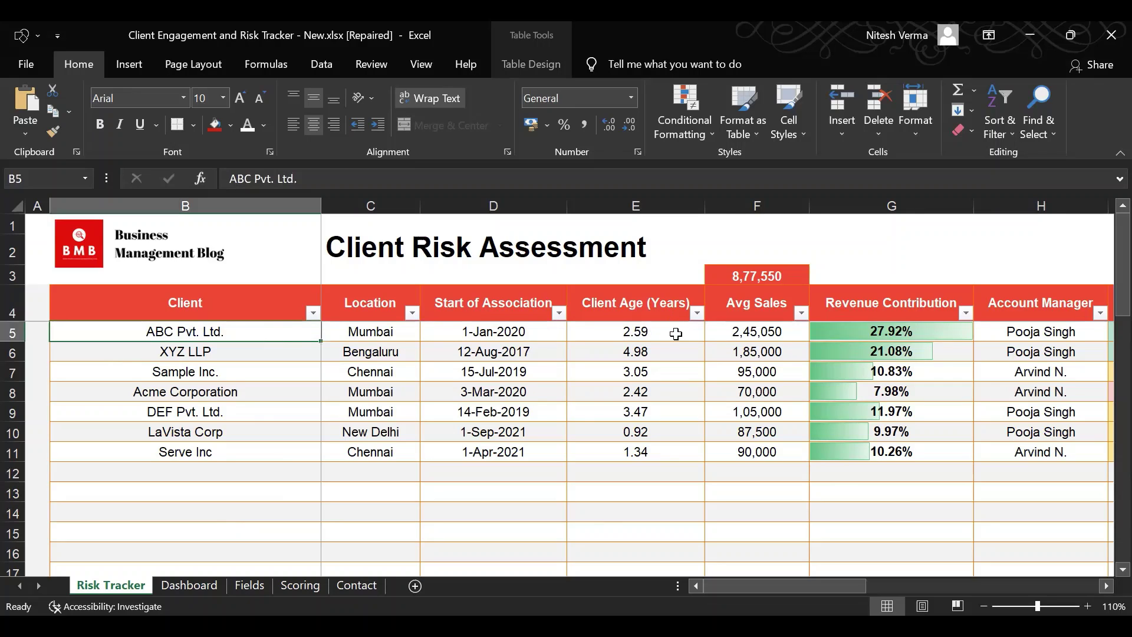
pyautogui.click(676, 330)
pyautogui.click(271, 451)
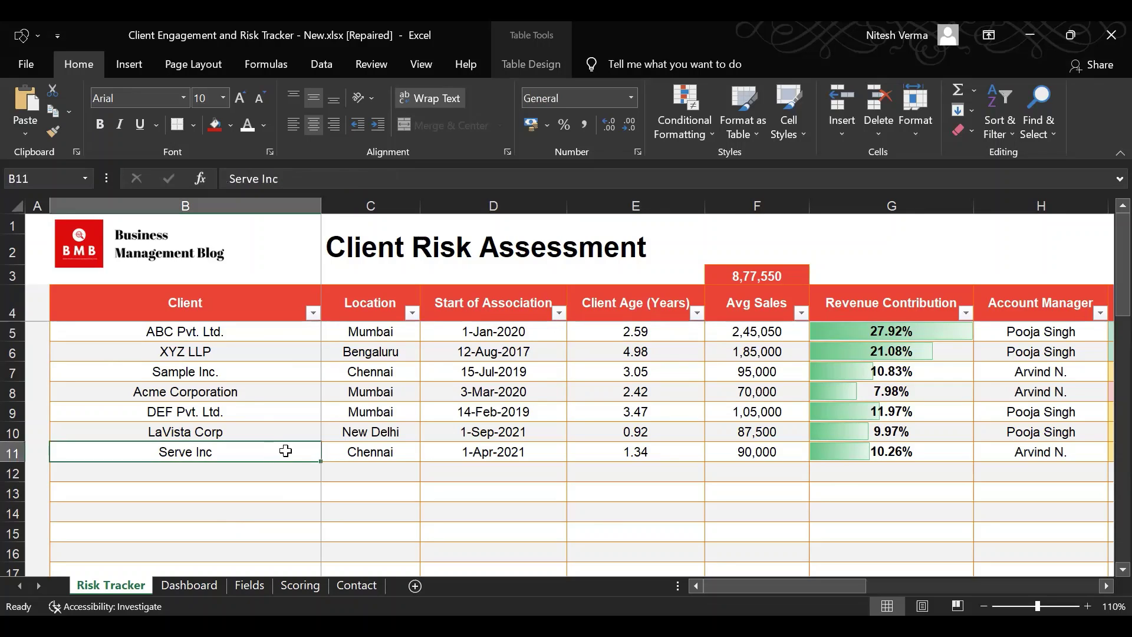
pyautogui.click(676, 454)
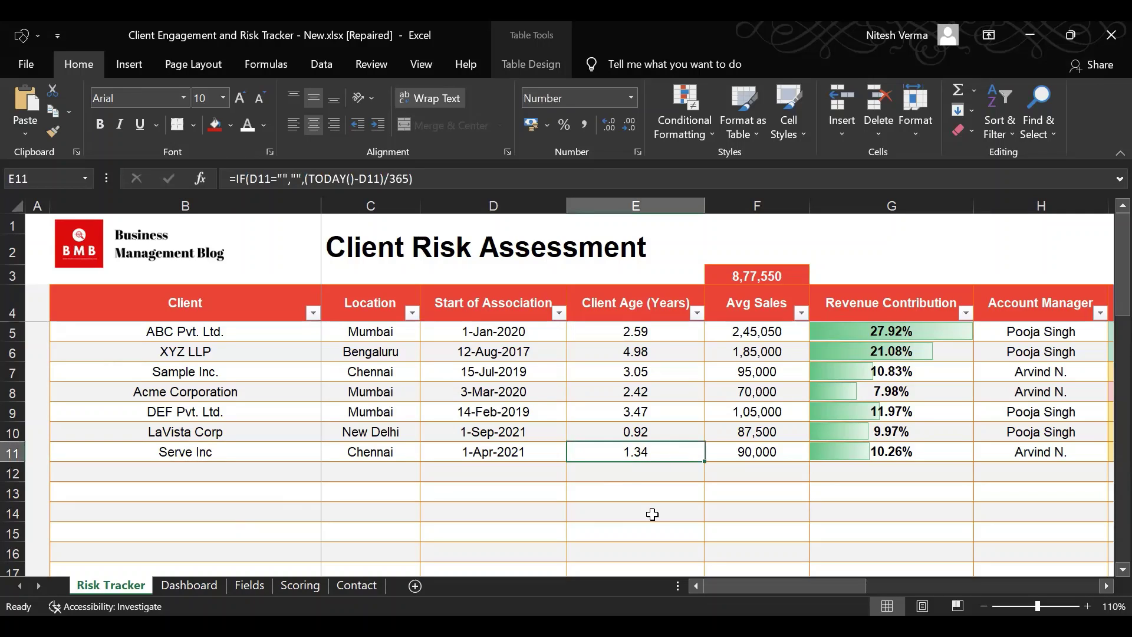
pyautogui.press('Up')
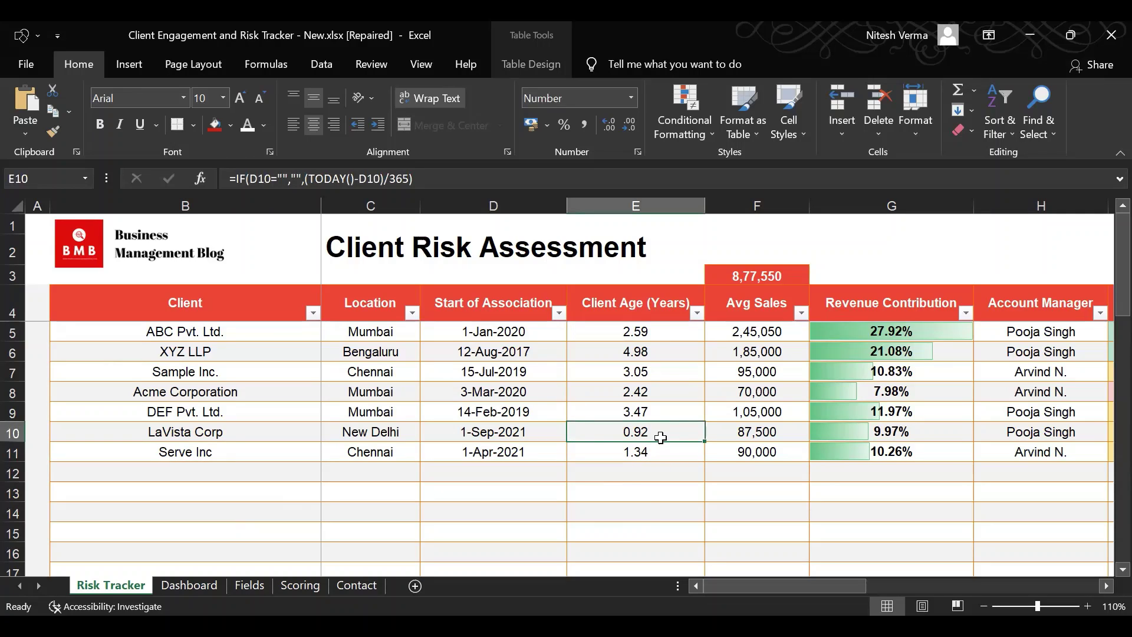
pyautogui.press('Up')
pyautogui.press('Up')
pyautogui.press('Up')
pyautogui.press('Up')
pyautogui.press('Up')
pyautogui.press('Up')
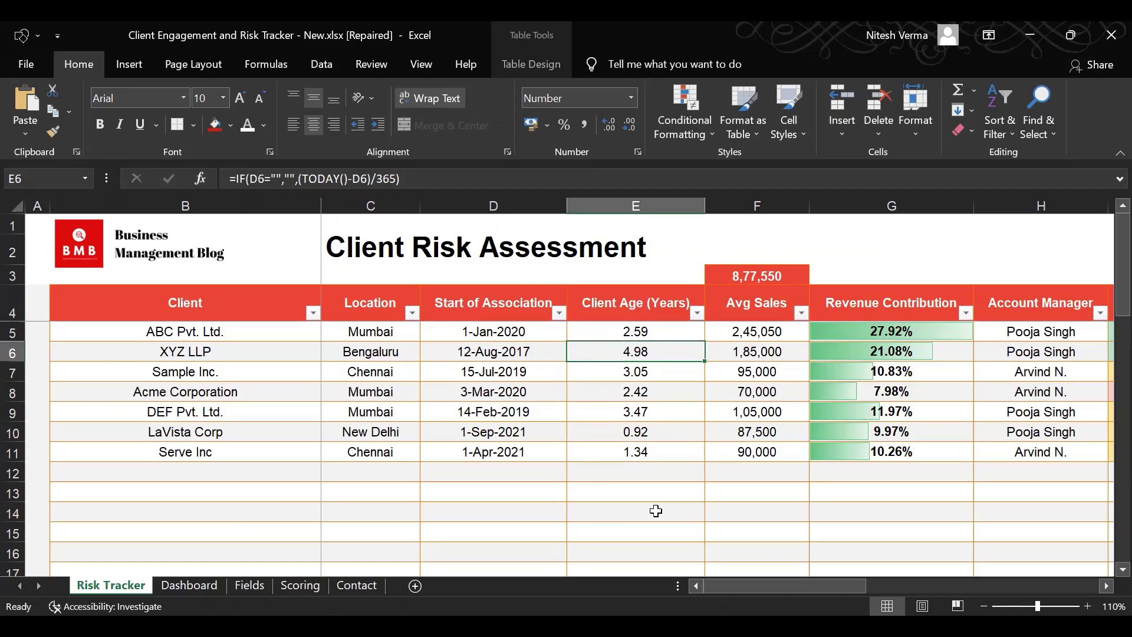
pyautogui.press('Right')
pyautogui.press('Down')
pyautogui.press('Right')
pyautogui.press('Right')
pyautogui.press('Right')
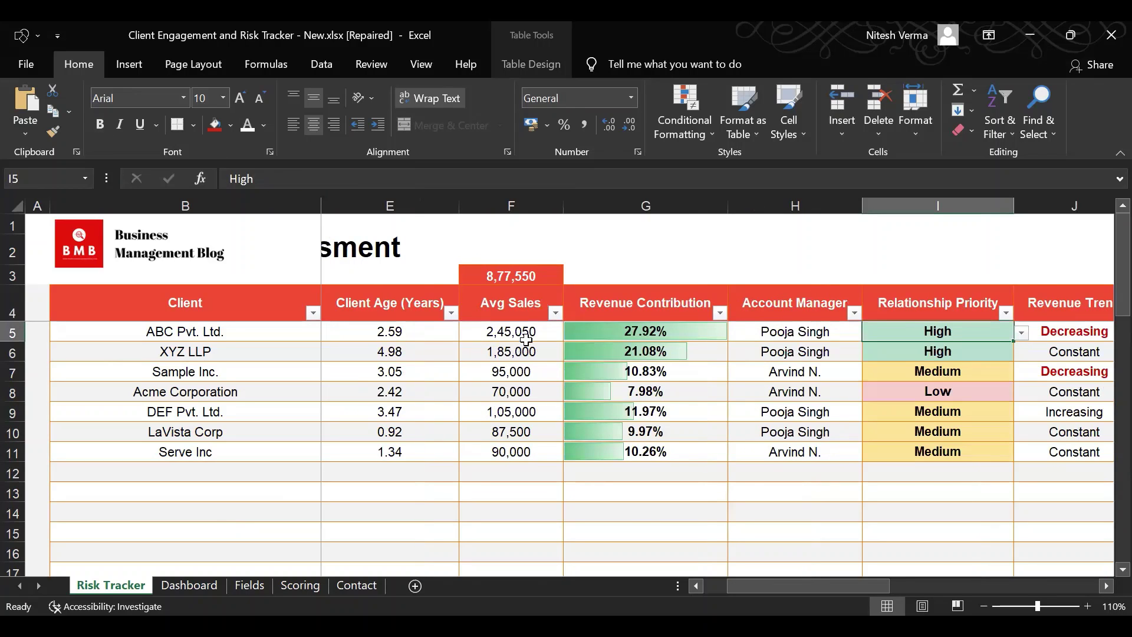
pyautogui.click(535, 328)
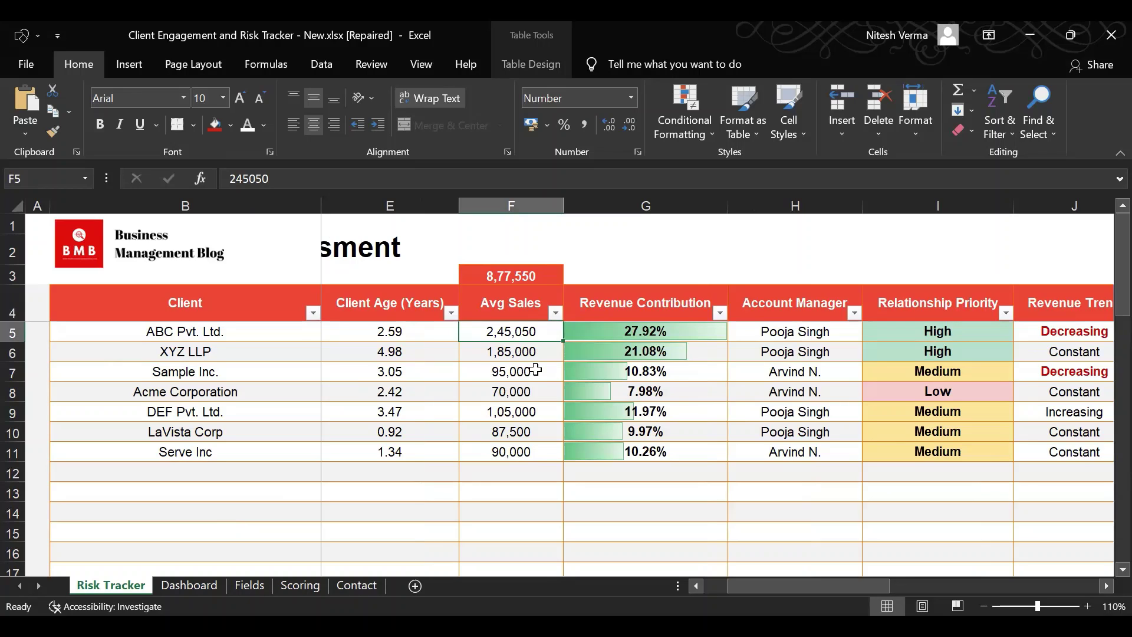
pyautogui.click(528, 278)
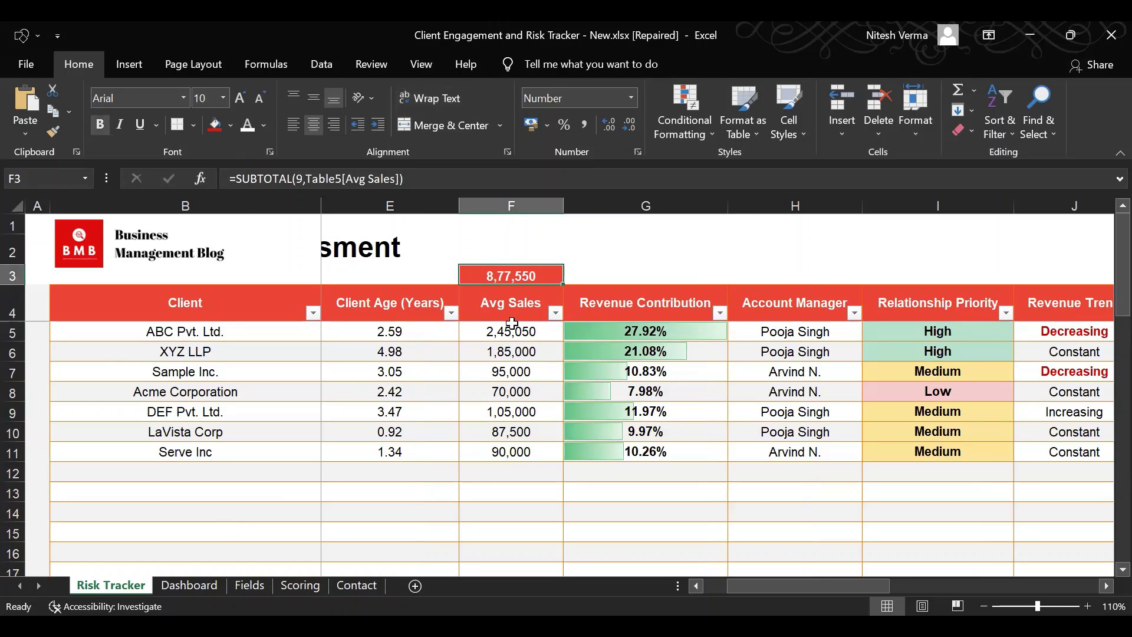
pyautogui.click(660, 303)
pyautogui.click(659, 331)
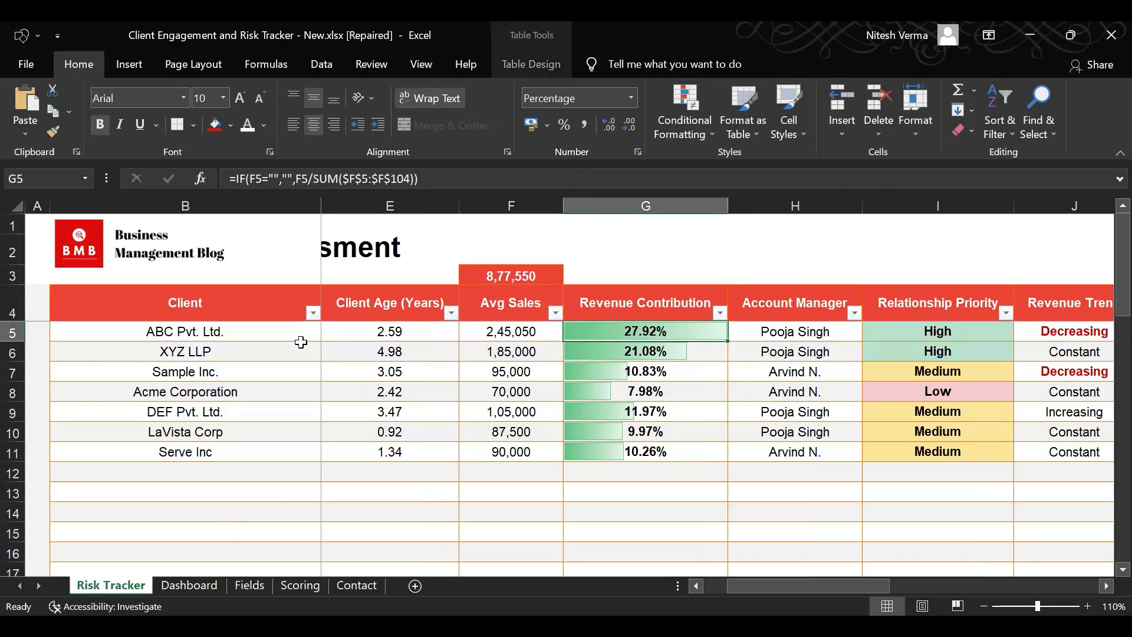
pyautogui.click(279, 336)
pyautogui.click(606, 331)
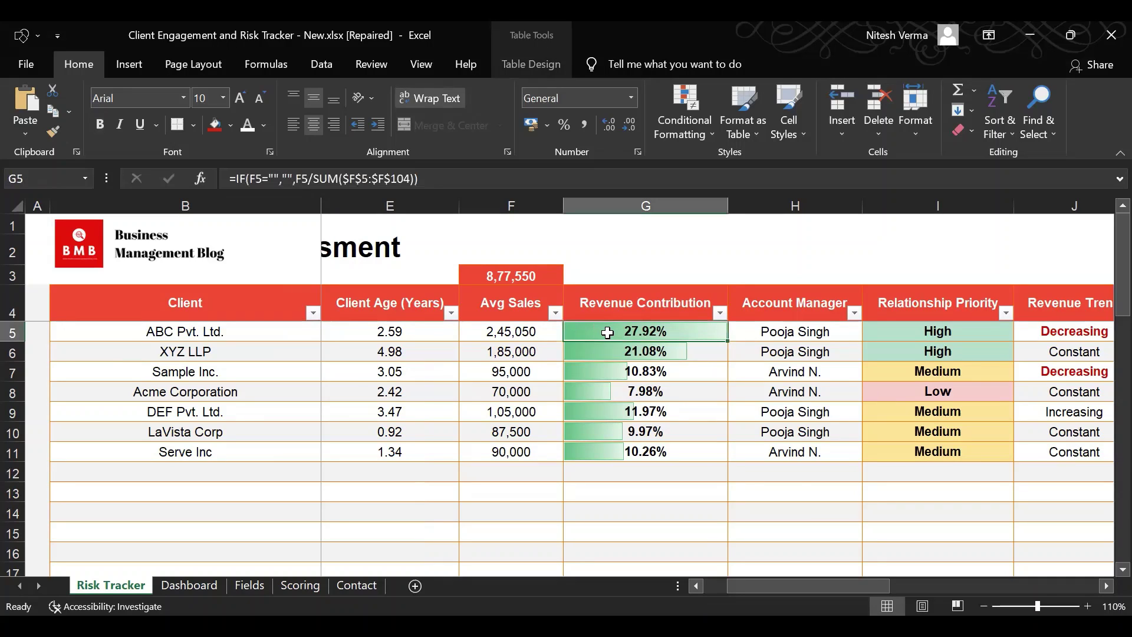
pyautogui.click(273, 359)
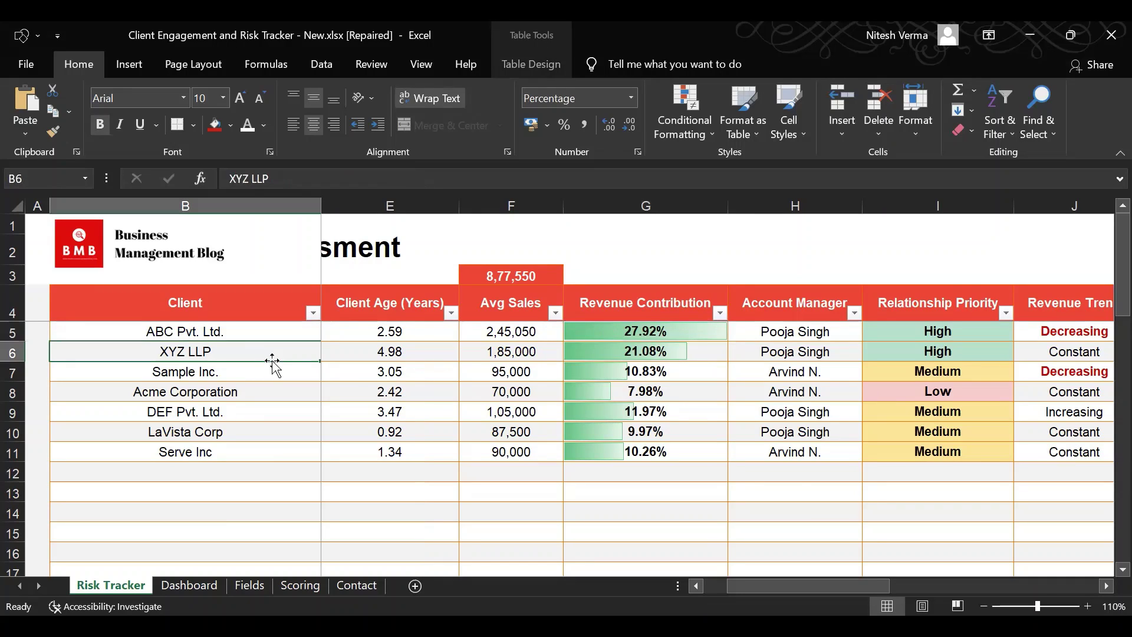
pyautogui.click(614, 354)
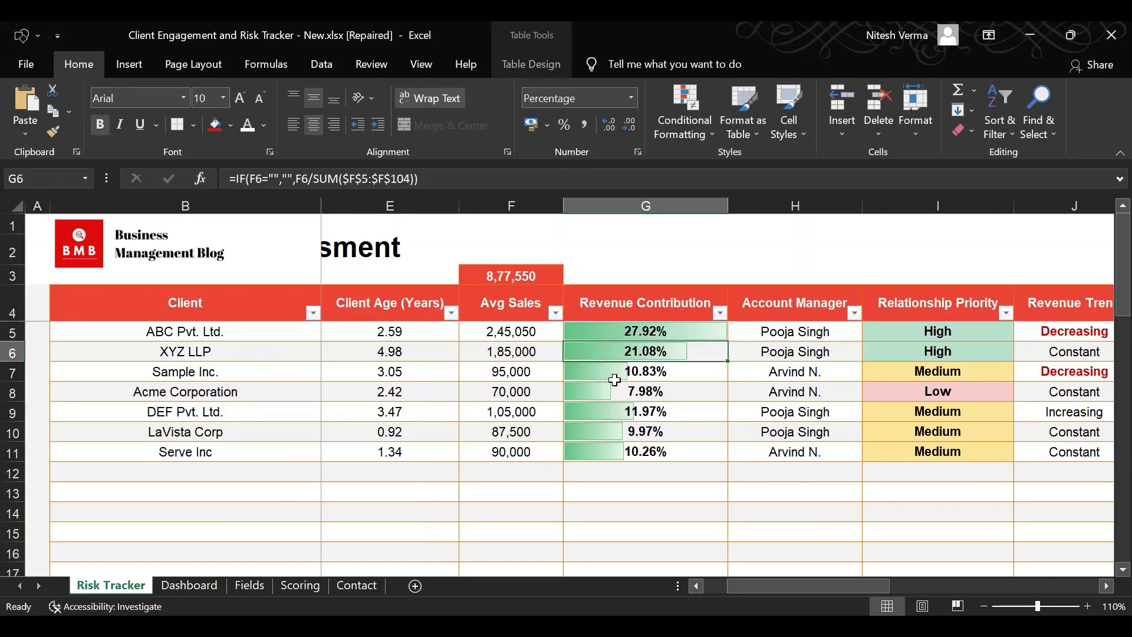
pyautogui.click(611, 392)
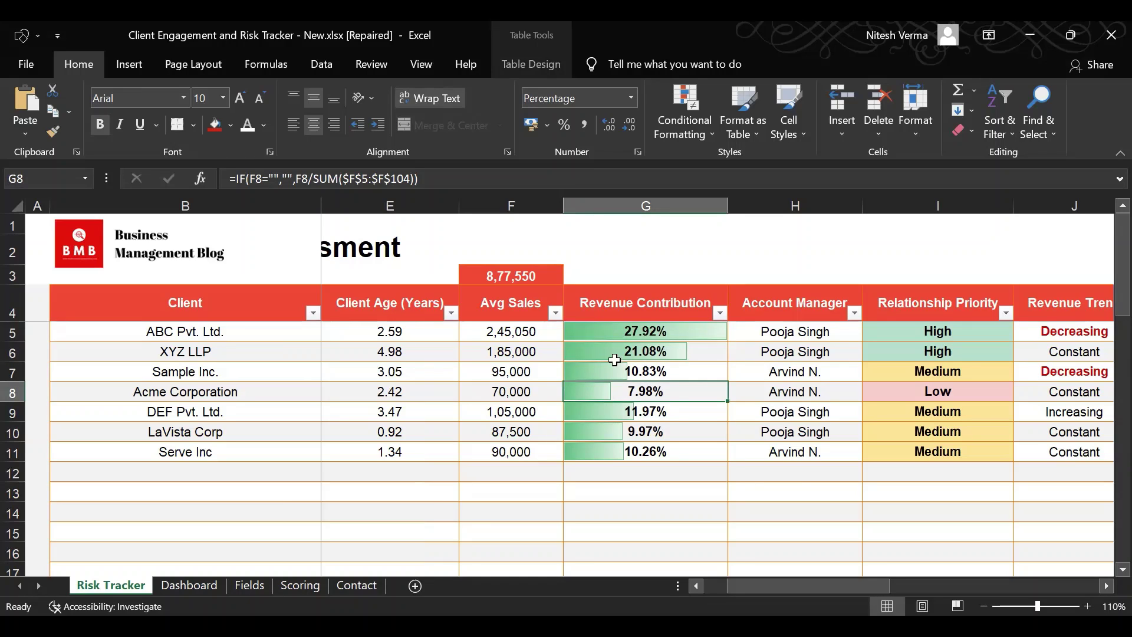
pyautogui.click(613, 328)
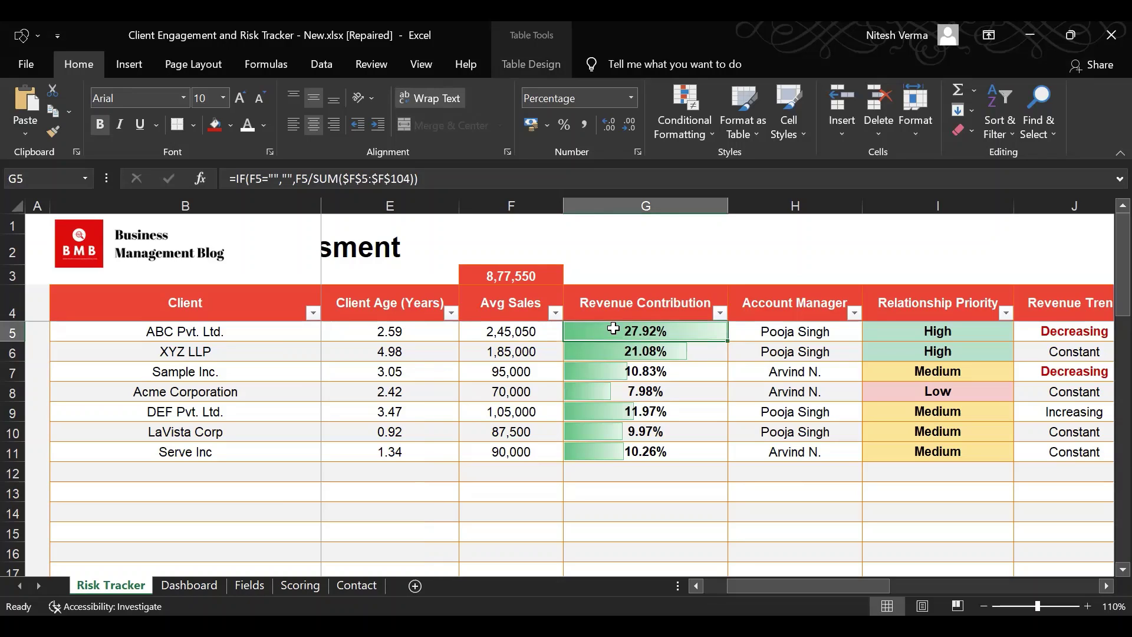
pyautogui.press('Right')
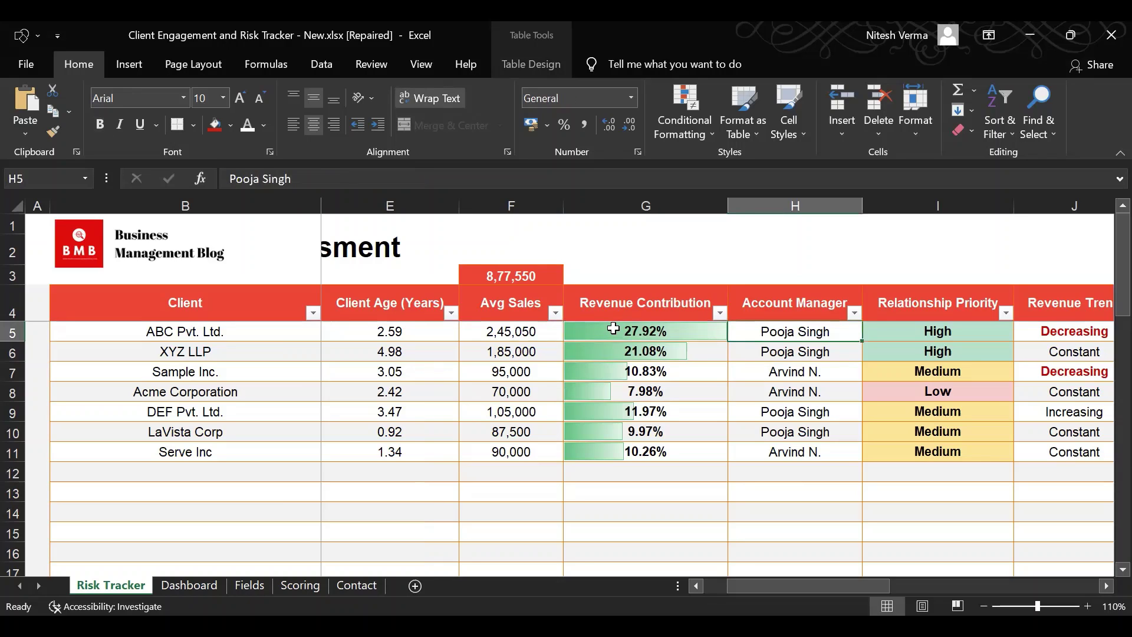
pyautogui.click(785, 309)
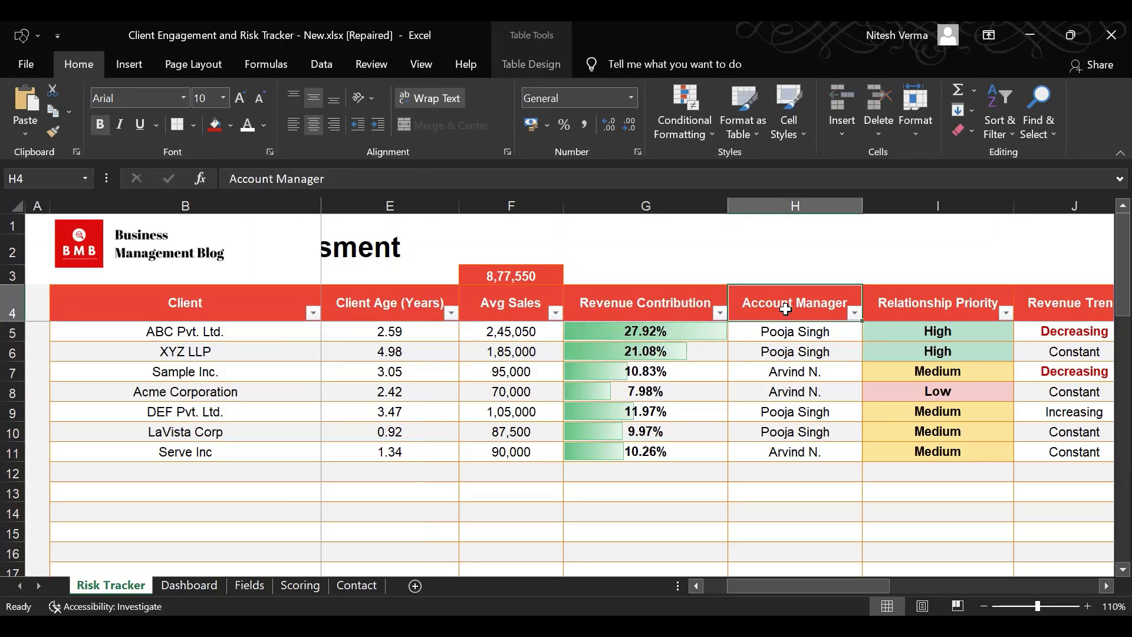
pyautogui.press('Down')
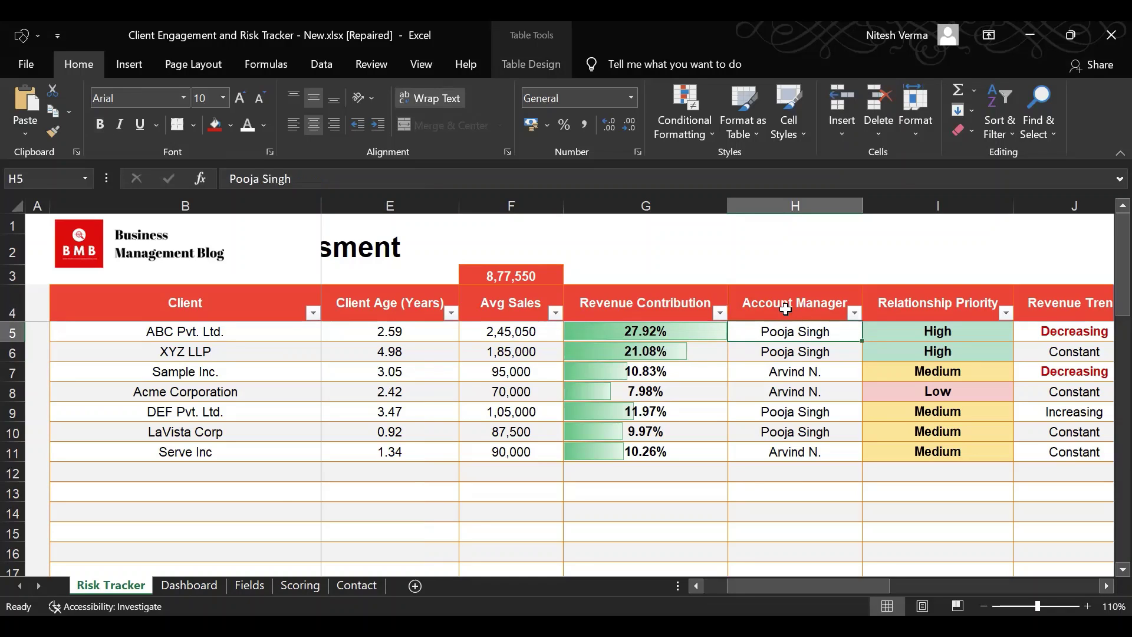
pyautogui.click(786, 309)
pyautogui.press('Down')
pyautogui.press('Down')
pyautogui.press('Up')
pyautogui.press('Up')
pyautogui.press('Down')
pyautogui.click(516, 330)
pyautogui.click(411, 336)
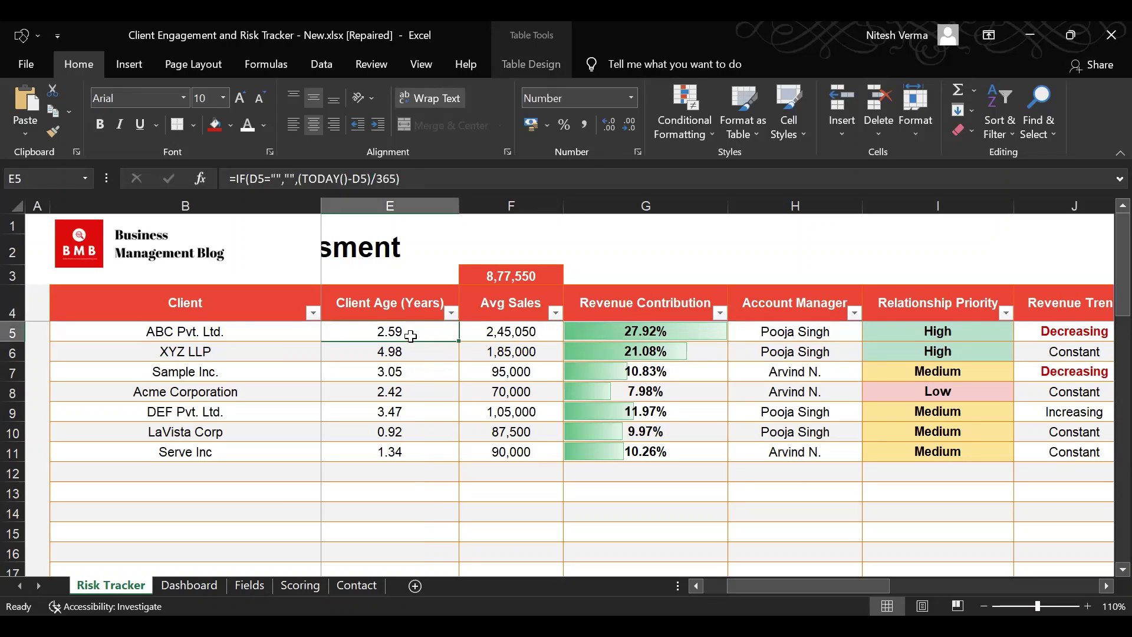
pyautogui.click(612, 335)
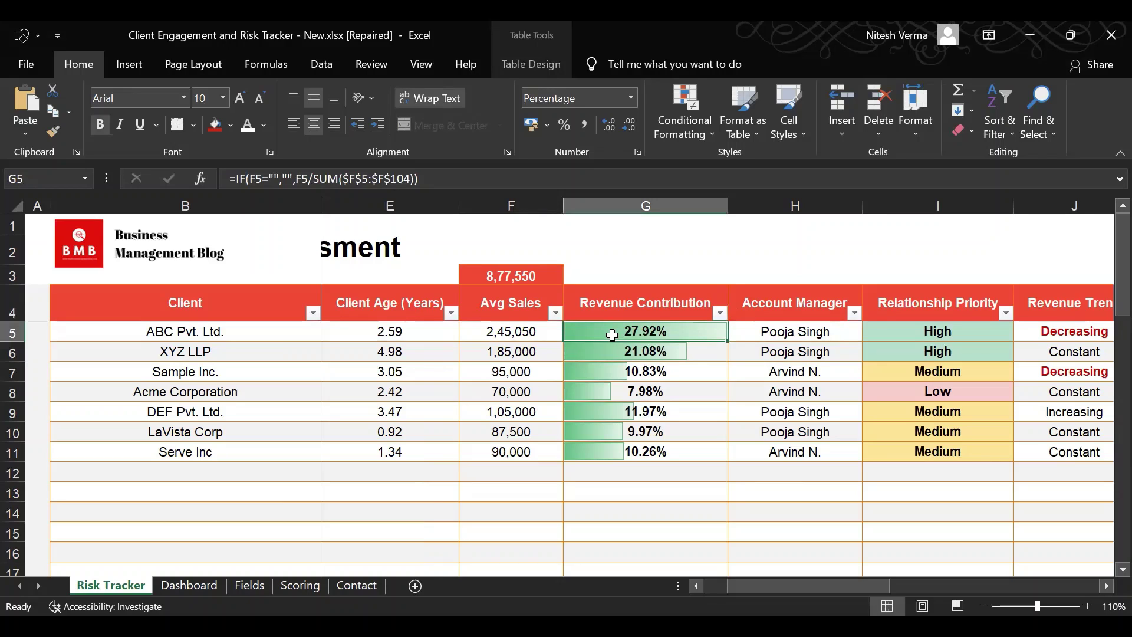
pyautogui.press('Right')
pyautogui.press('Right')
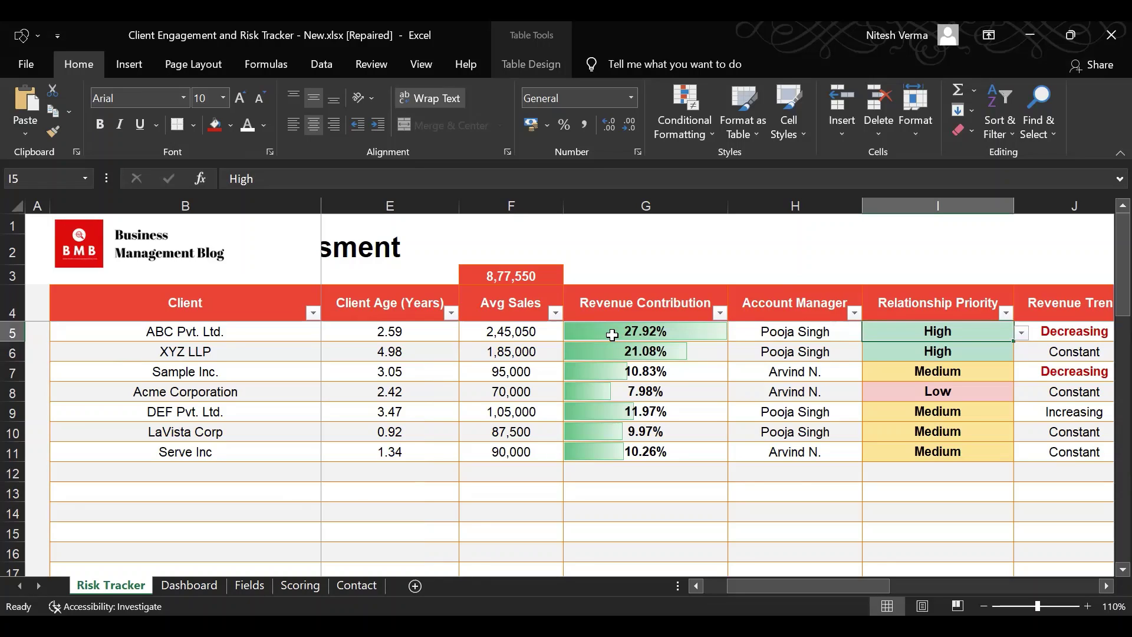
pyautogui.hotkey('alt', 'Down')
pyautogui.press('Return')
pyautogui.press('Down')
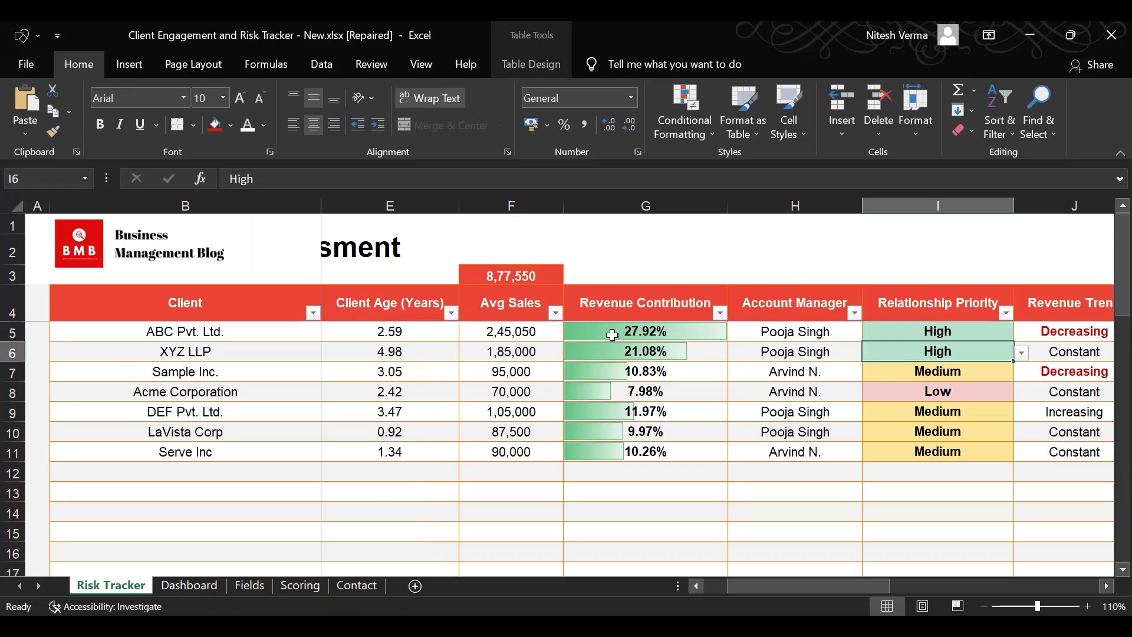
pyautogui.press('Up')
pyautogui.press('Left')
pyautogui.press('Left')
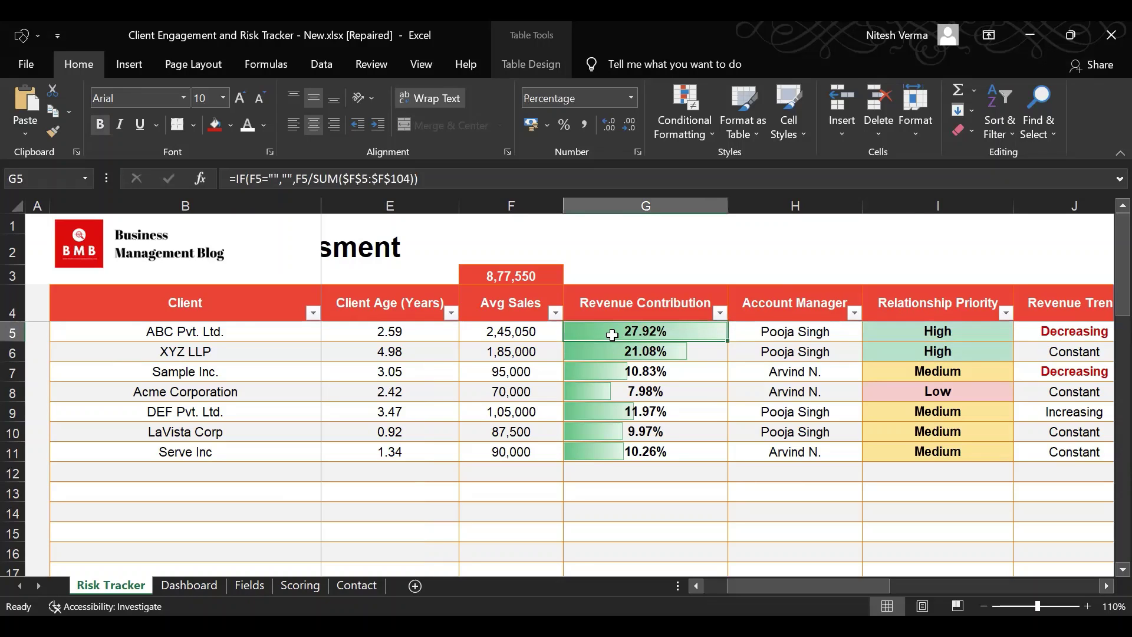
pyautogui.hotkey('shift', 'Down')
pyautogui.press('Right')
pyautogui.press('Right')
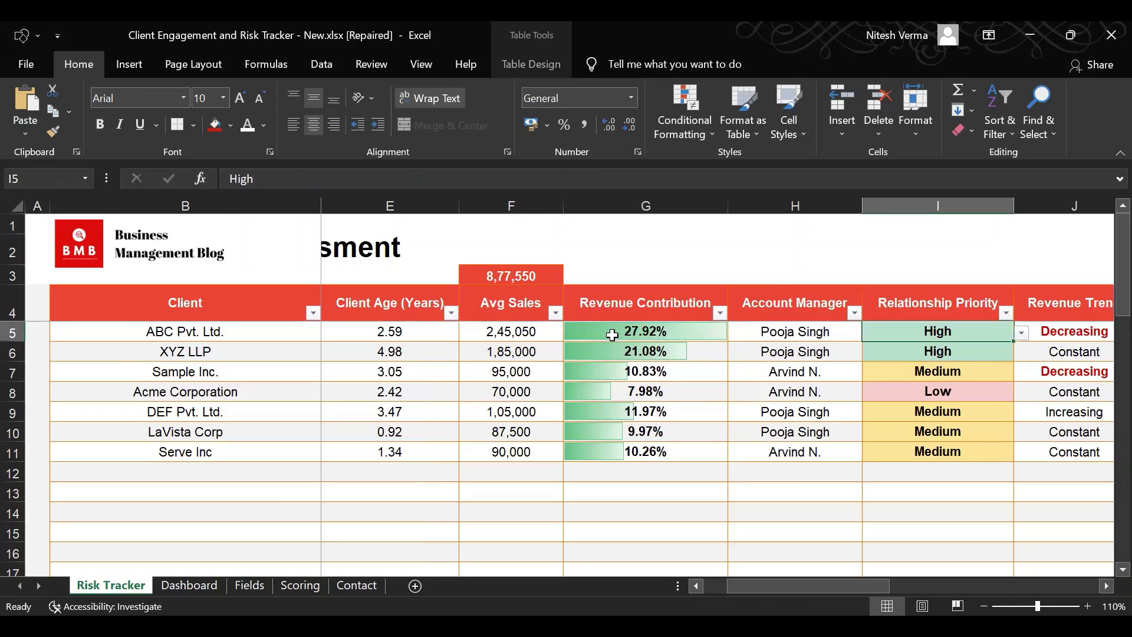
pyautogui.press('Right')
pyautogui.press('Right')
pyautogui.press('Right')
pyautogui.press('Left')
pyautogui.press('Left')
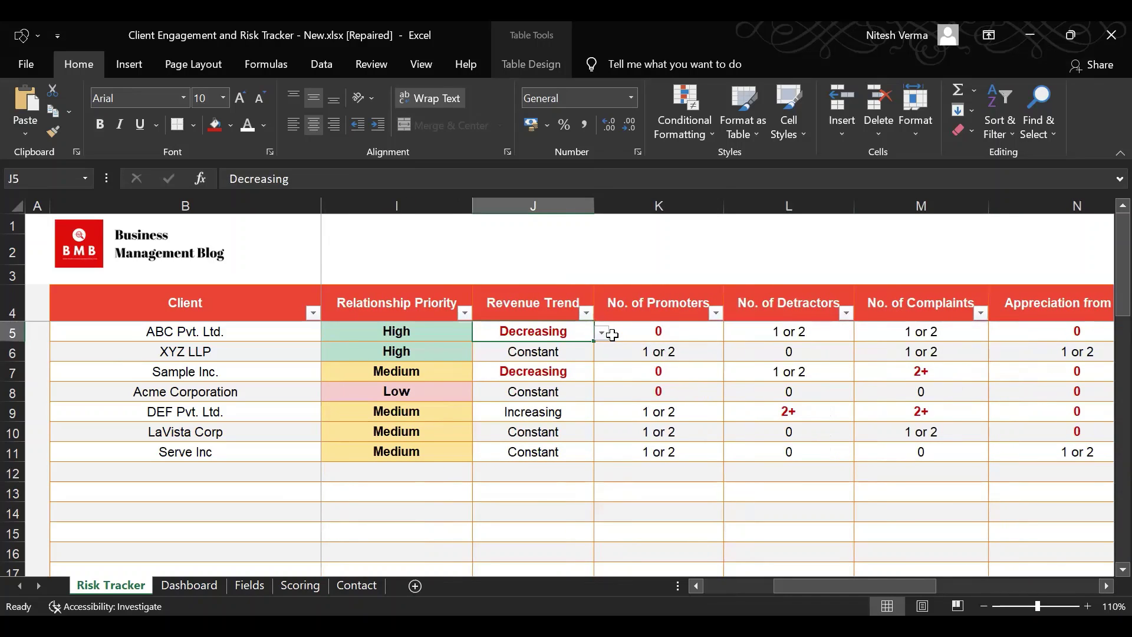
pyautogui.press('Up')
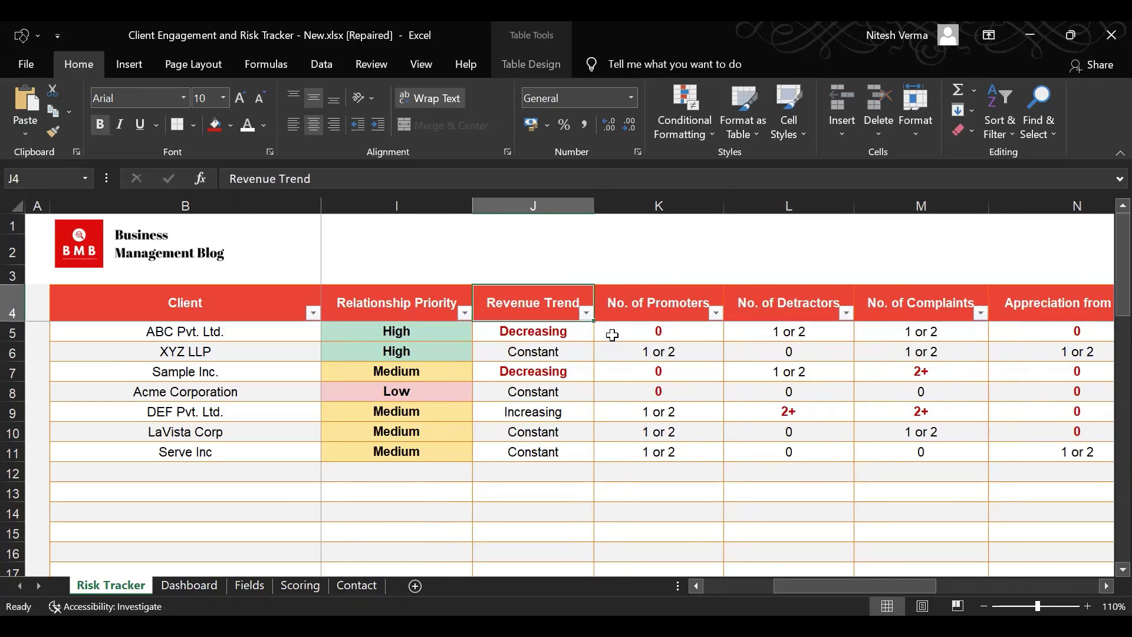
pyautogui.press('Down')
pyautogui.click(602, 333)
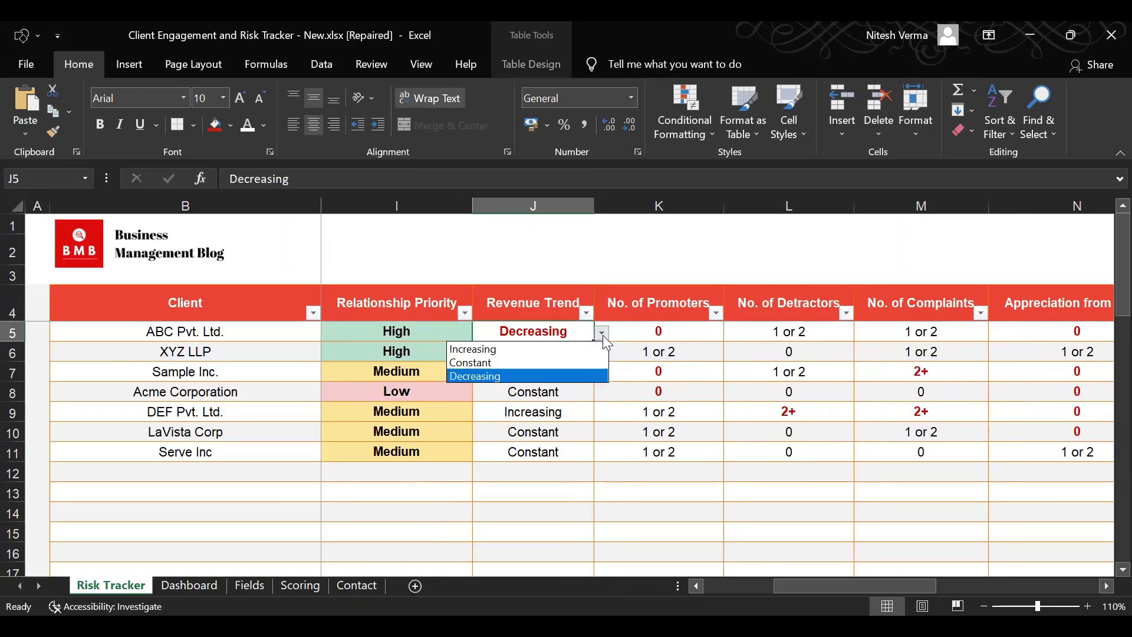
pyautogui.click(560, 376)
pyautogui.click(643, 336)
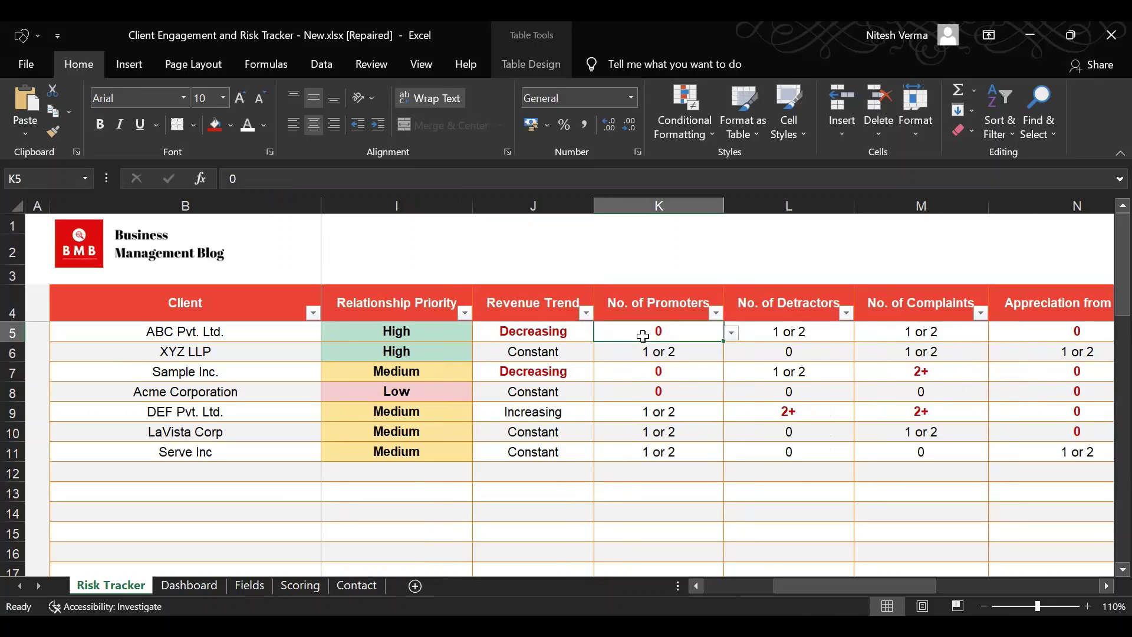
pyautogui.click(554, 334)
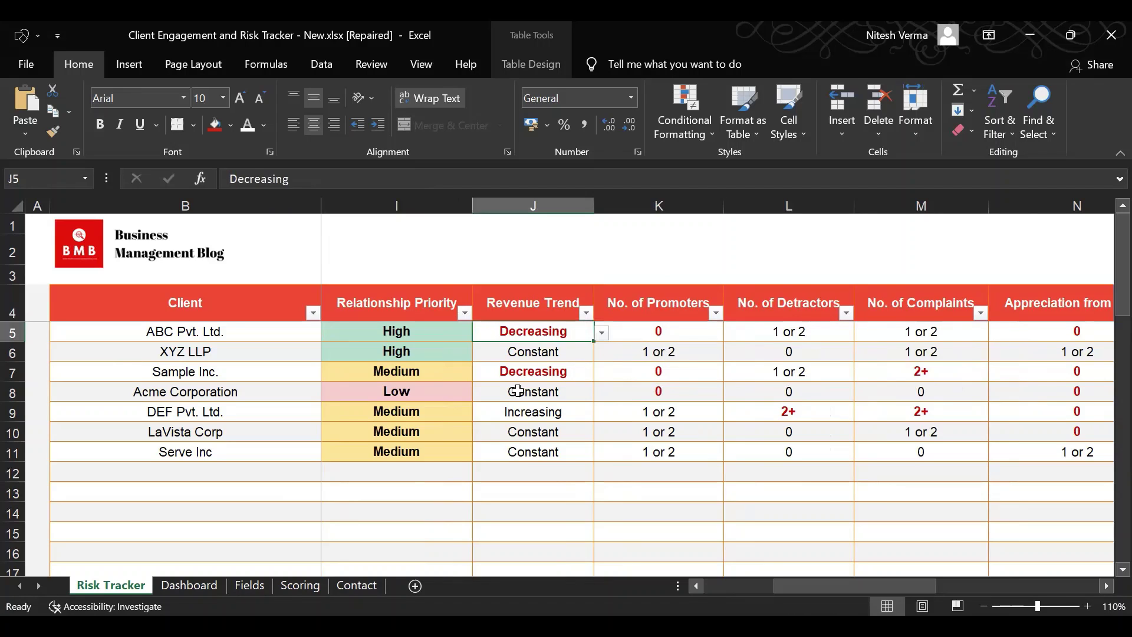
# On the Scoring sheet, read the Revenue Trend scores: Decreasing 3, Constant 0, Increasing -1
pyautogui.click(304, 585)
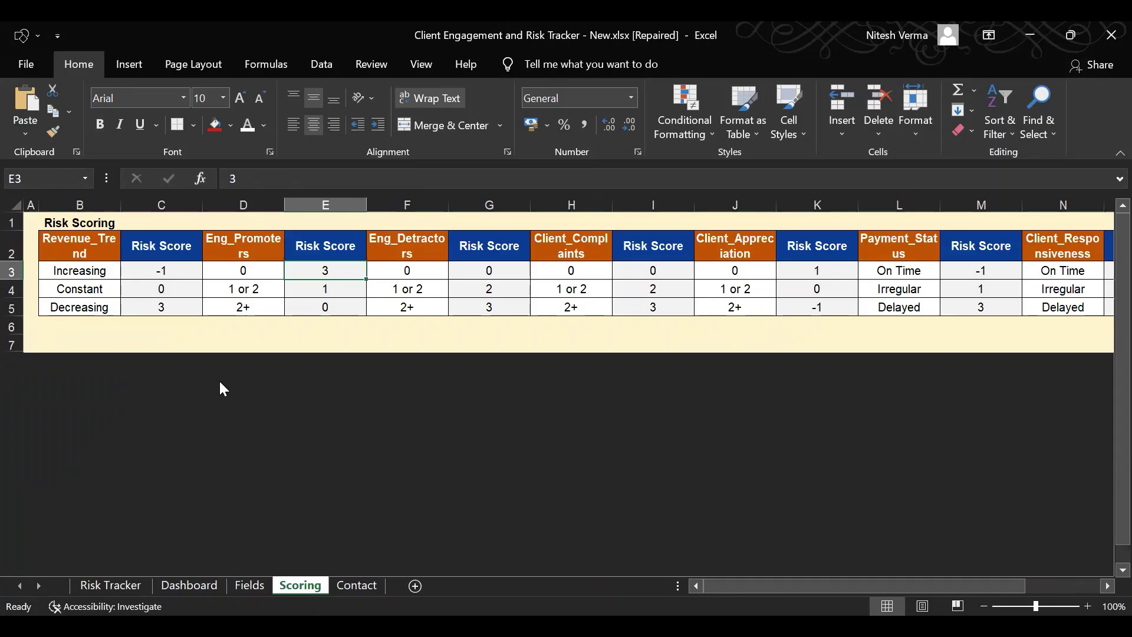
pyautogui.click(90, 307)
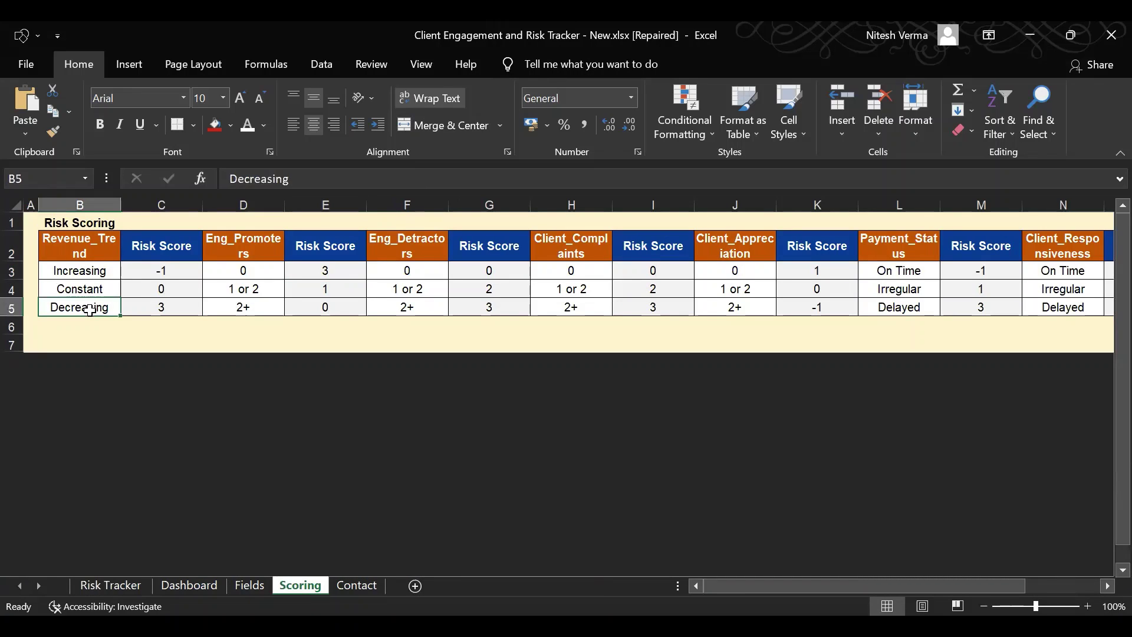
pyautogui.click(152, 307)
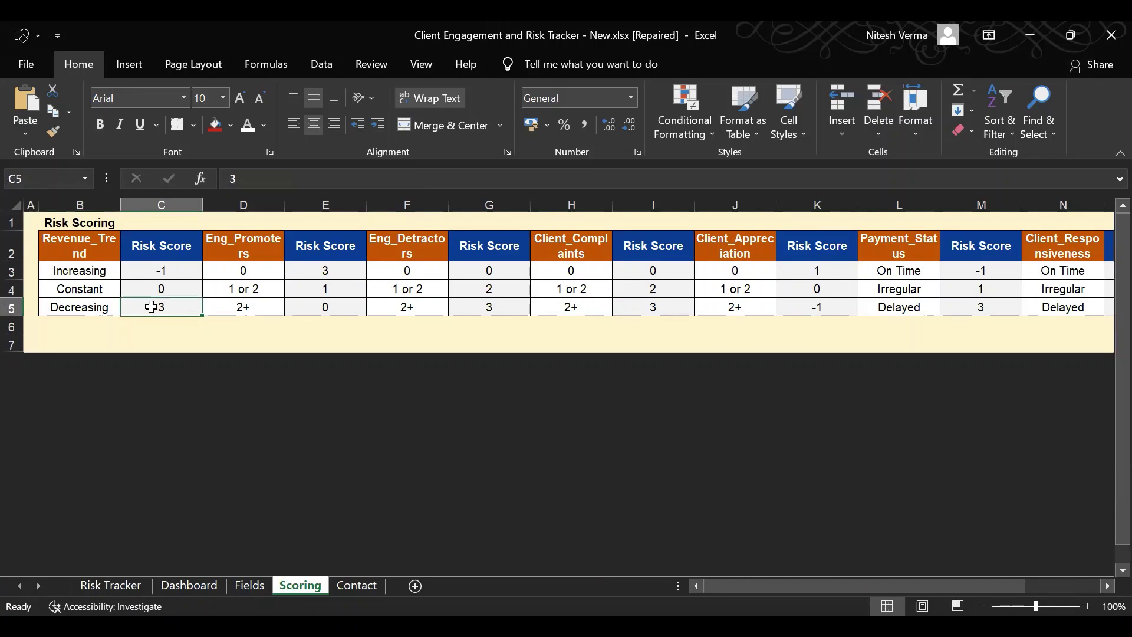
pyautogui.click(100, 291)
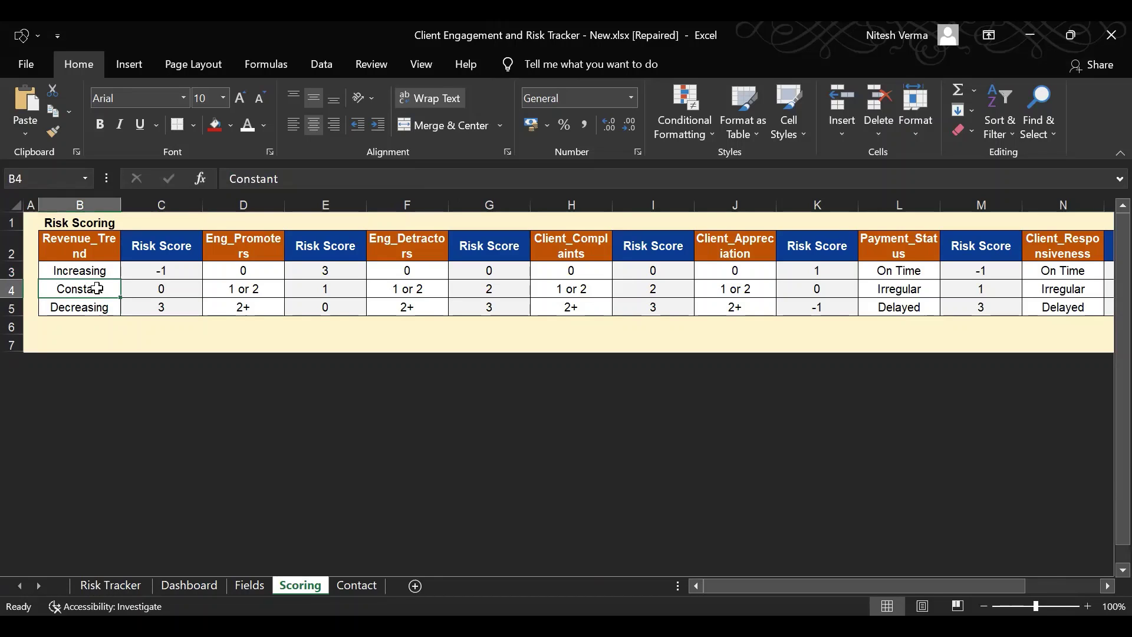
pyautogui.click(152, 291)
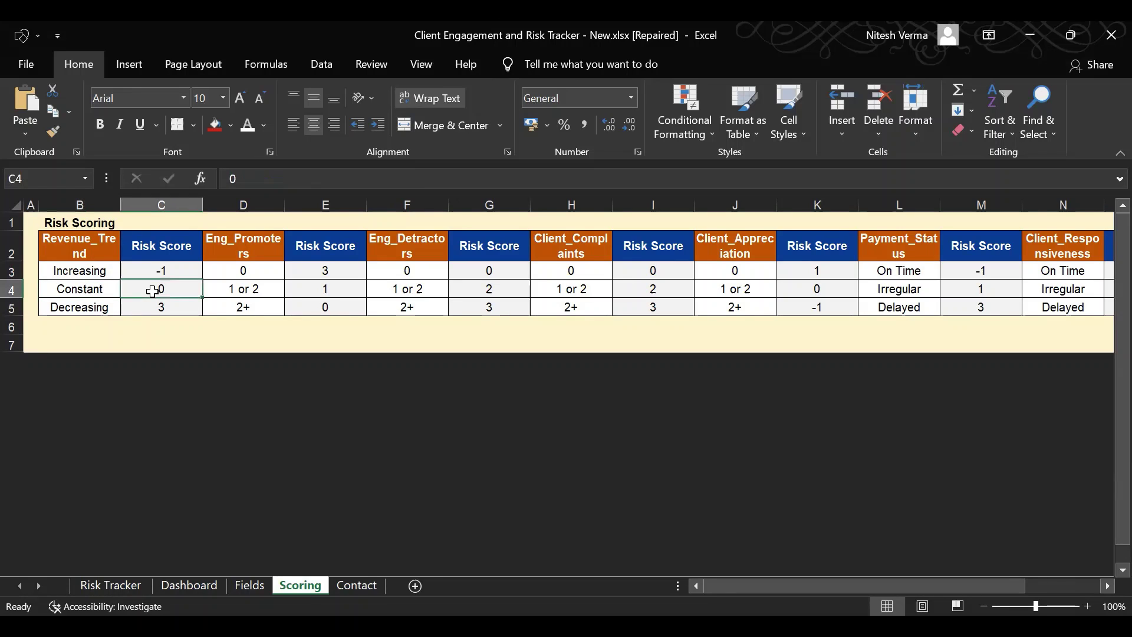
pyautogui.click(97, 270)
pyautogui.click(141, 272)
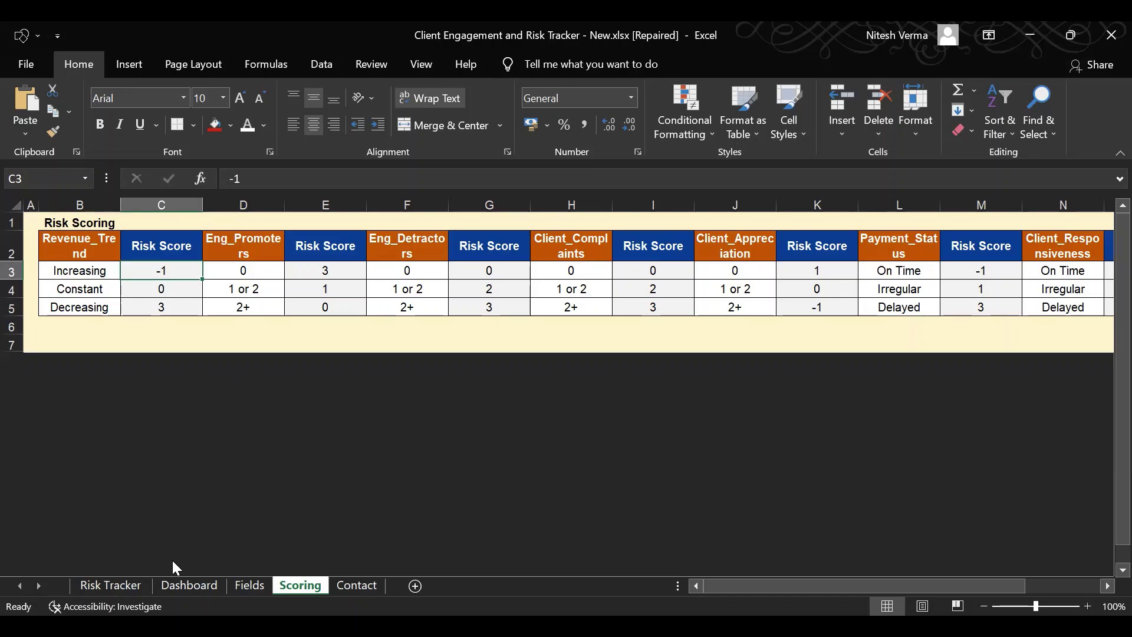
pyautogui.click(127, 582)
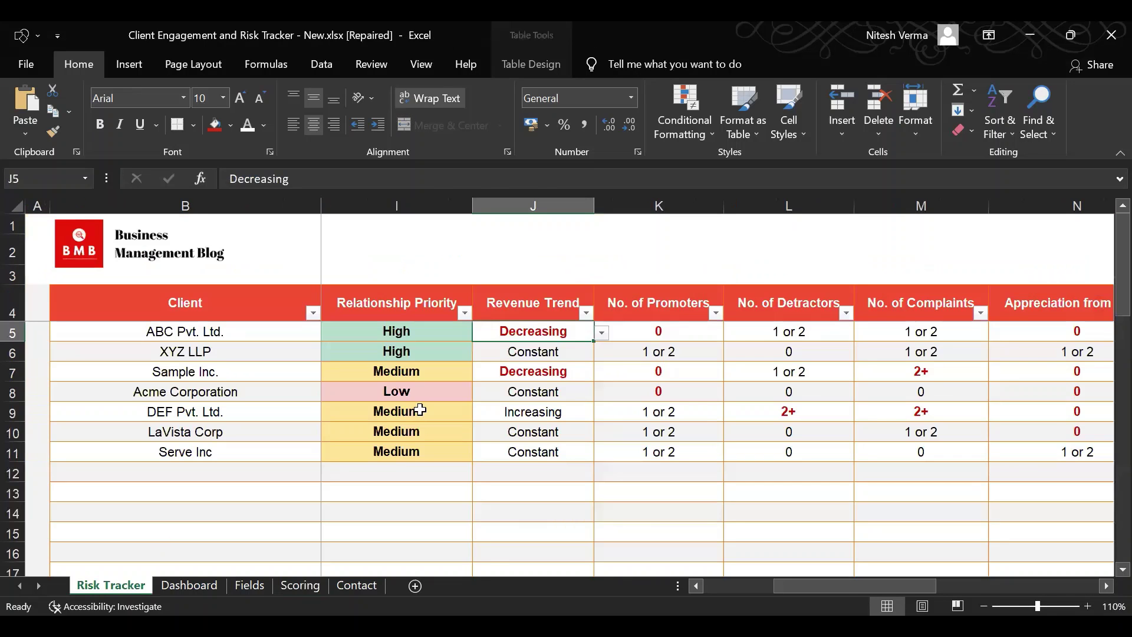
pyautogui.click(661, 310)
pyautogui.click(667, 331)
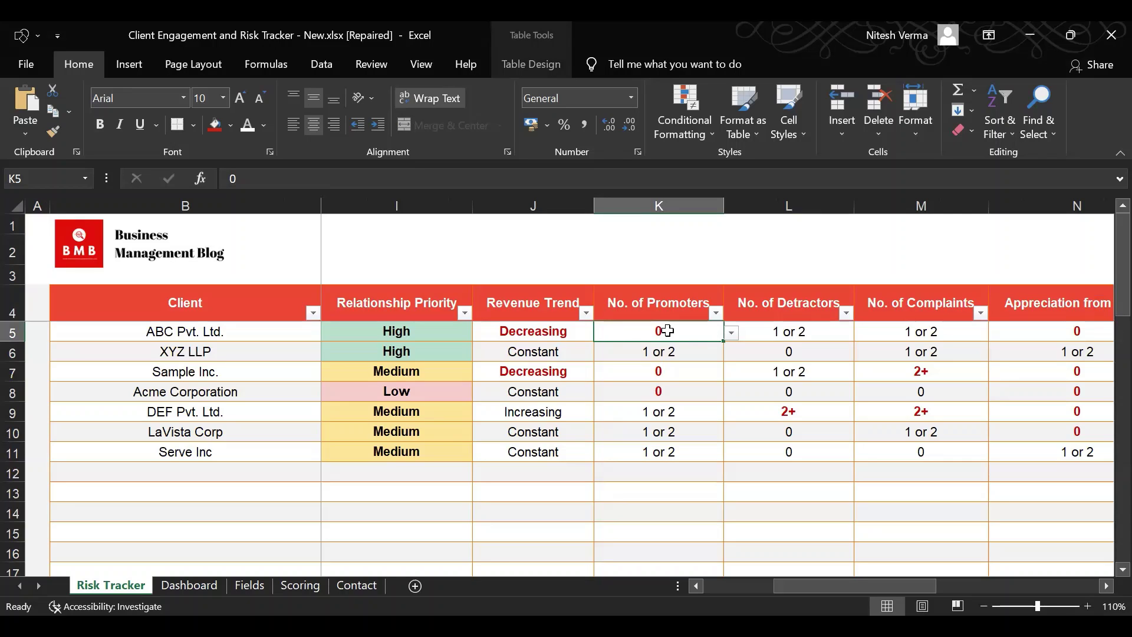
pyautogui.click(735, 334)
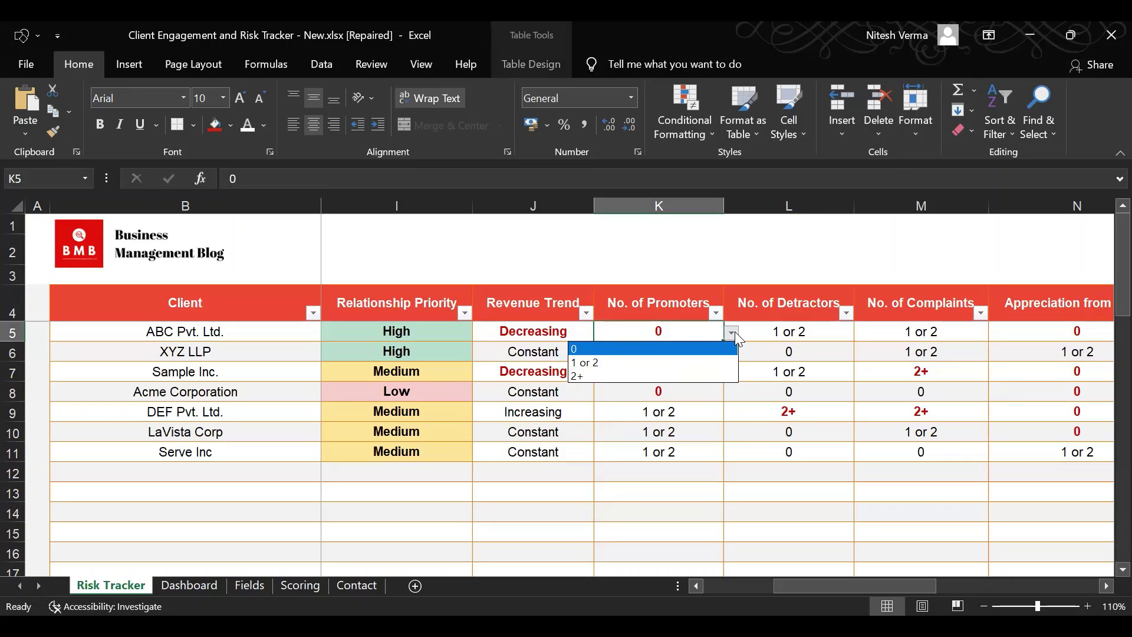
pyautogui.click(699, 350)
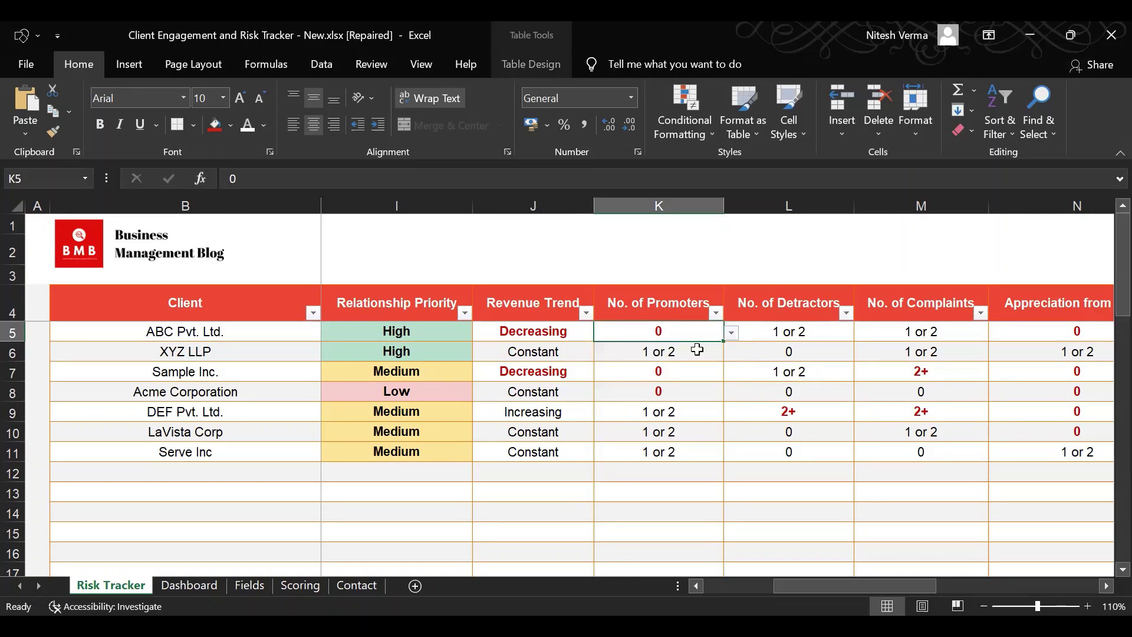
pyautogui.click(775, 298)
pyautogui.press('Down')
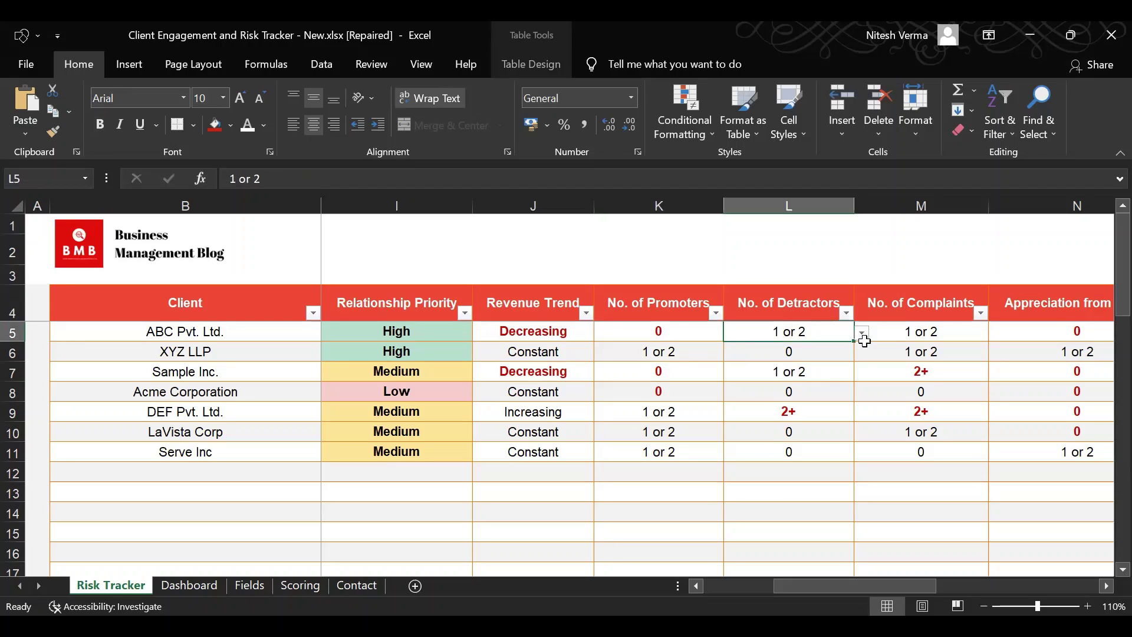
pyautogui.click(863, 334)
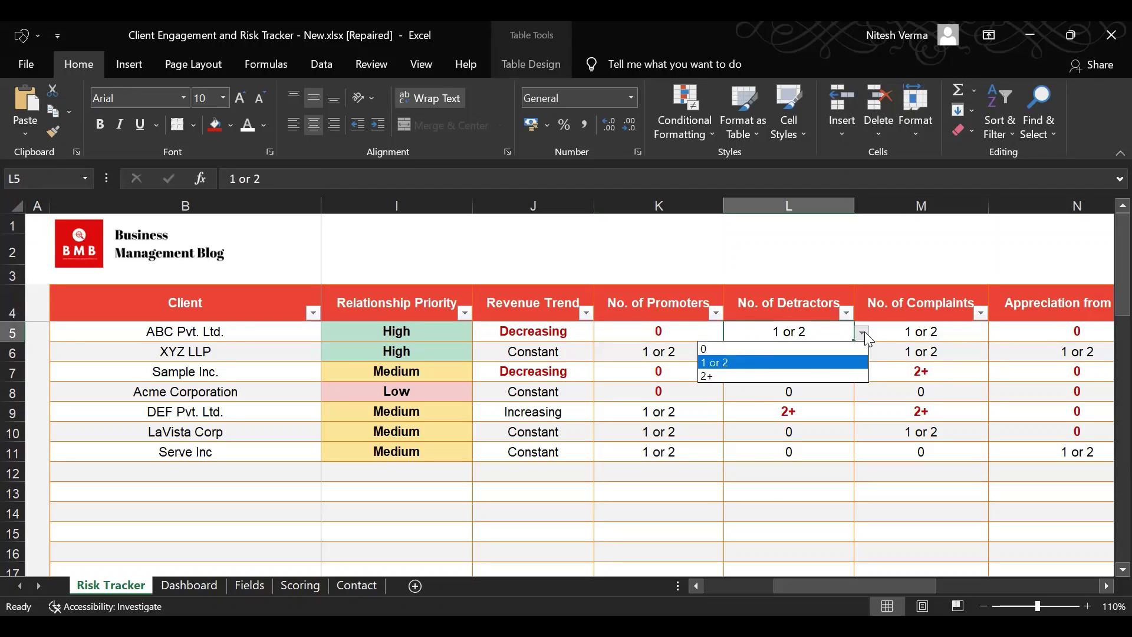
pyautogui.click(865, 332)
pyautogui.click(819, 412)
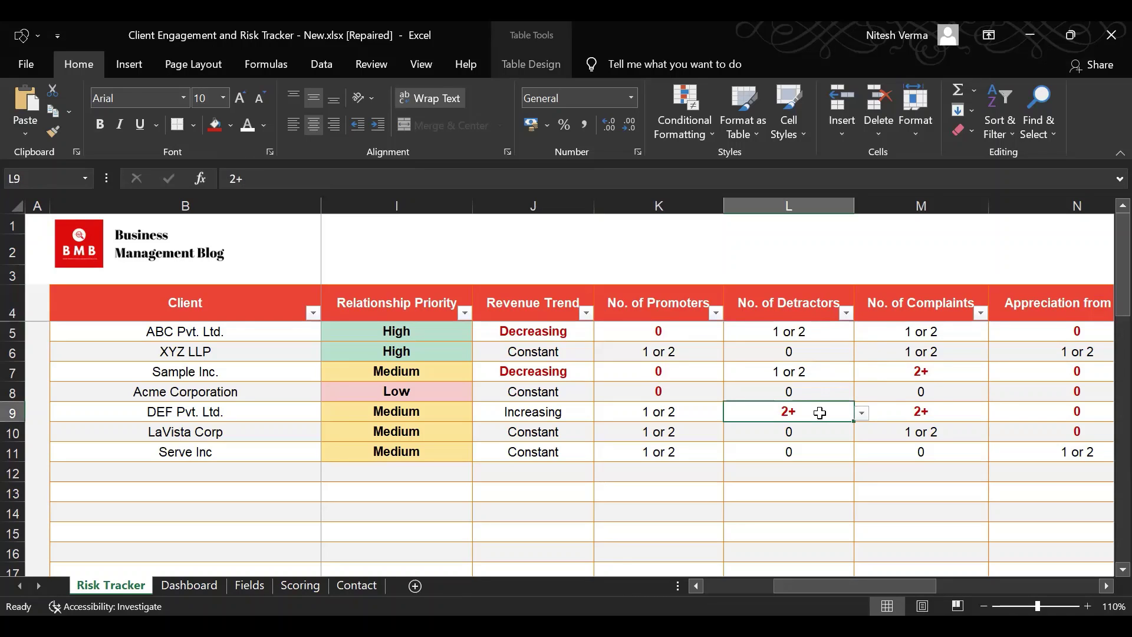
pyautogui.press('Up')
pyautogui.press('Up')
pyautogui.press('Up')
pyautogui.press('Up')
pyautogui.press('Up')
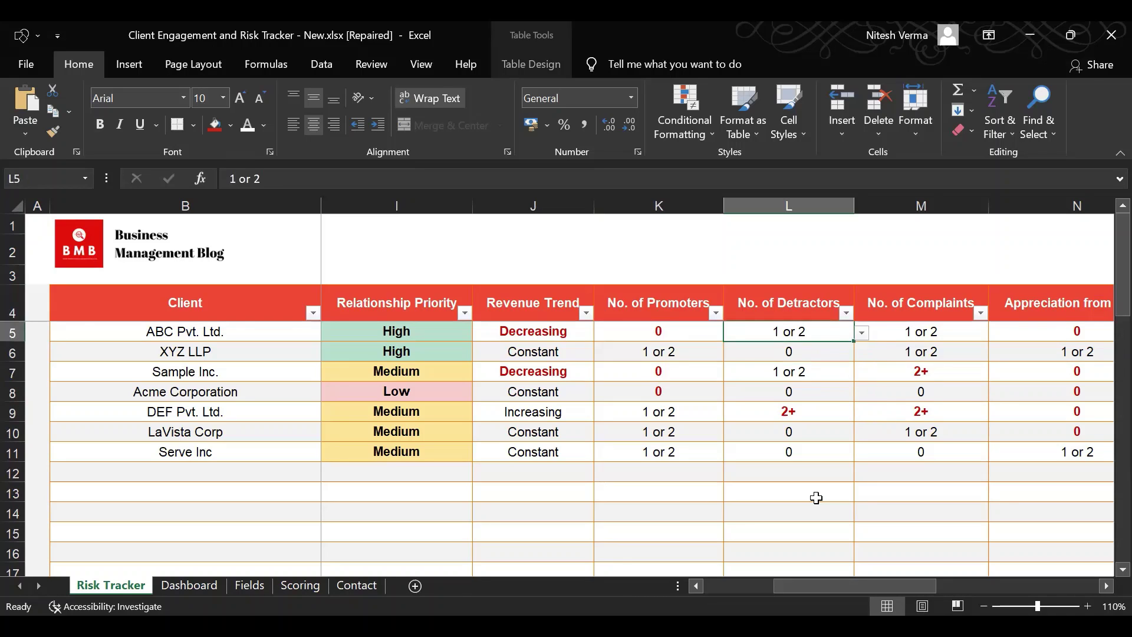
# Check the first client's No. of Complaints dropdown choices, leaving the value at 1 or 2
pyautogui.press('Right')
pyautogui.press('Right')
pyautogui.press('Right')
pyautogui.press('Right')
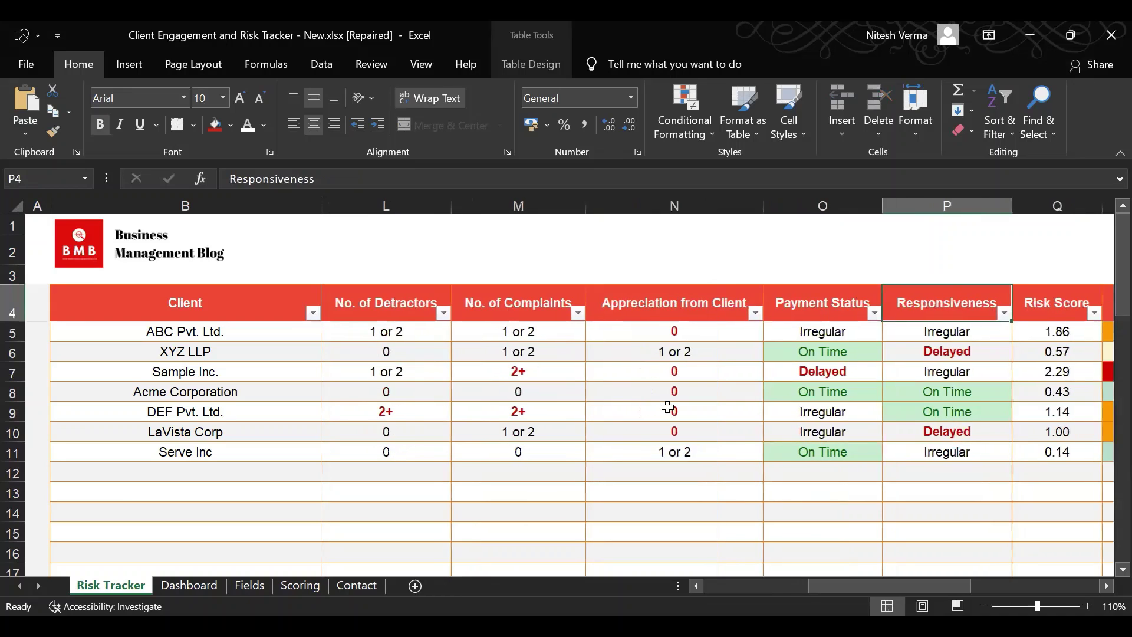
pyautogui.click(546, 310)
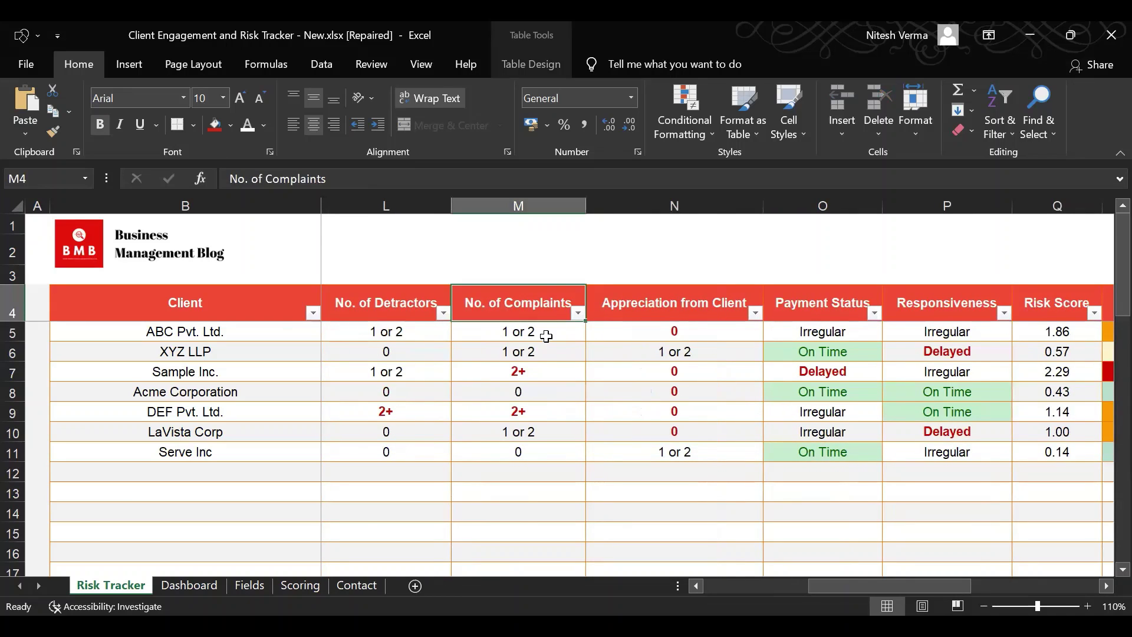
pyautogui.click(546, 333)
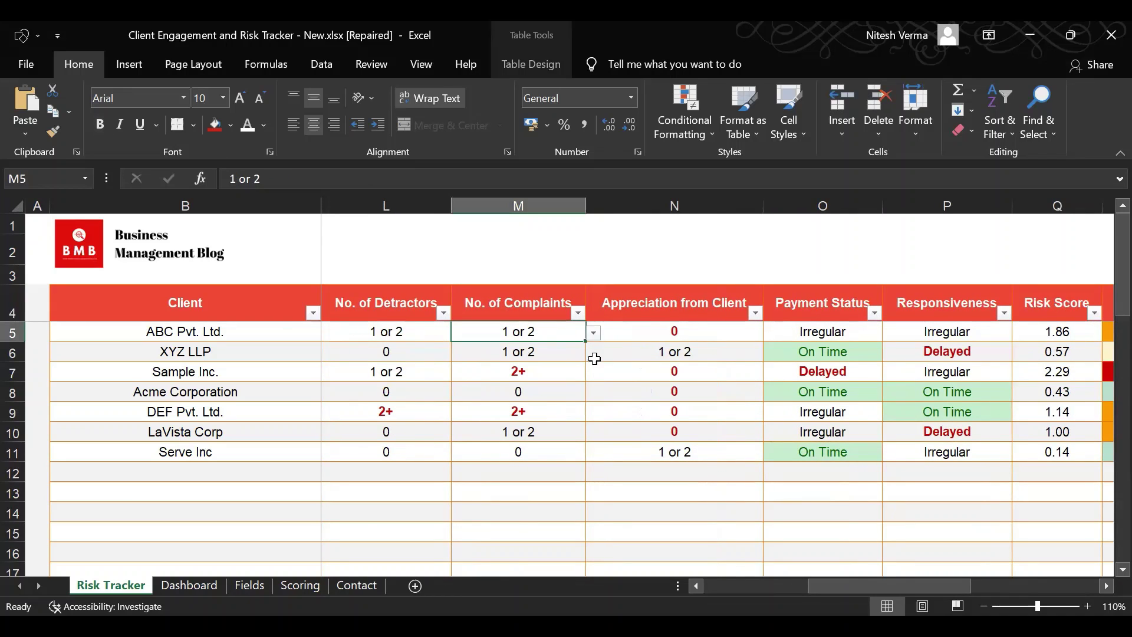
pyautogui.click(593, 334)
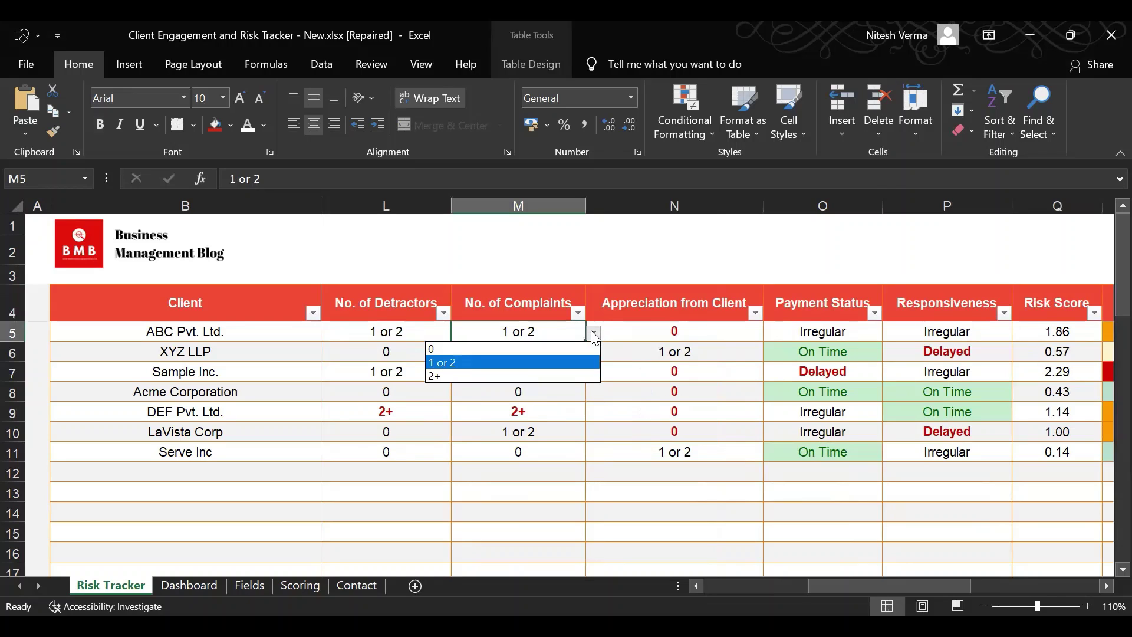
pyautogui.click(593, 335)
# Check the first client's Appreciation from Client dropdown choices, leaving 0 unchanged
pyautogui.click(657, 308)
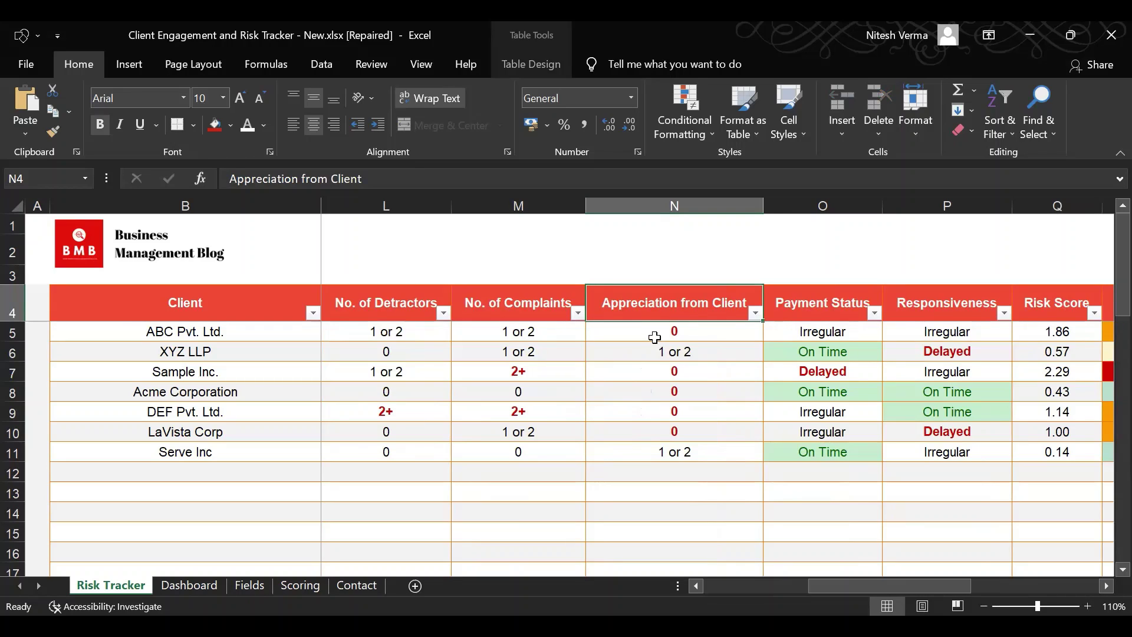
pyautogui.click(654, 337)
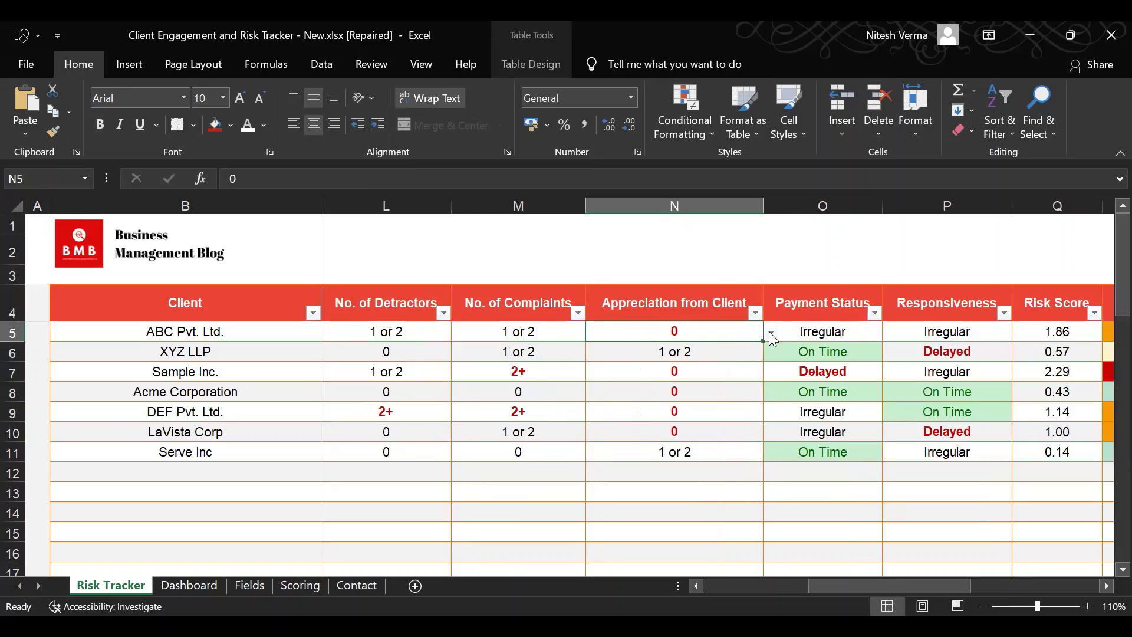
pyautogui.click(772, 336)
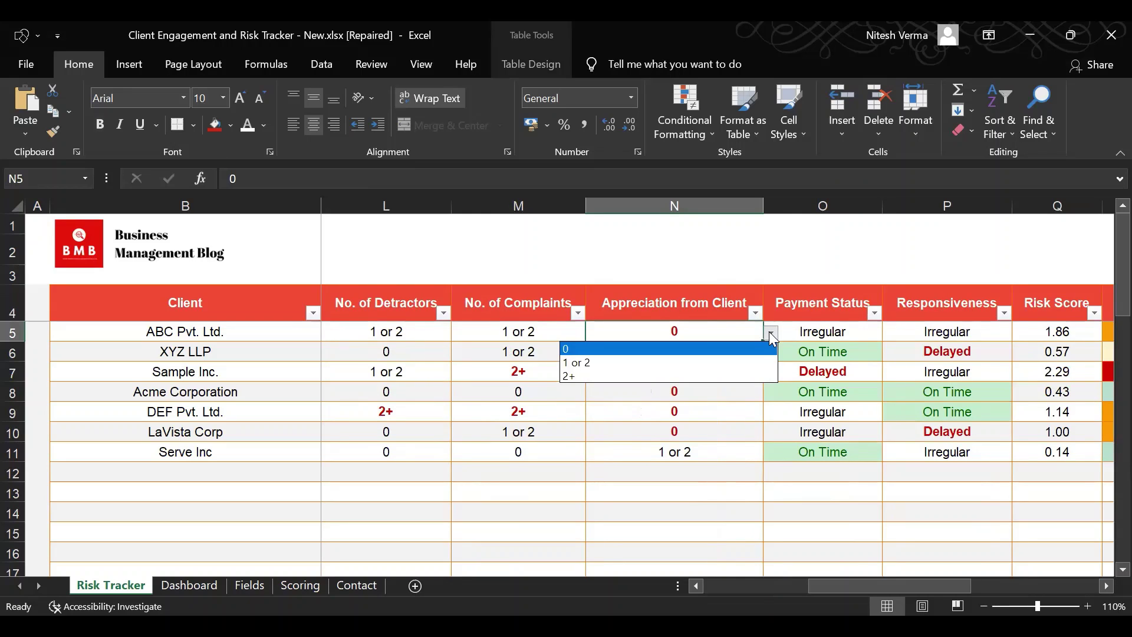
pyautogui.click(772, 335)
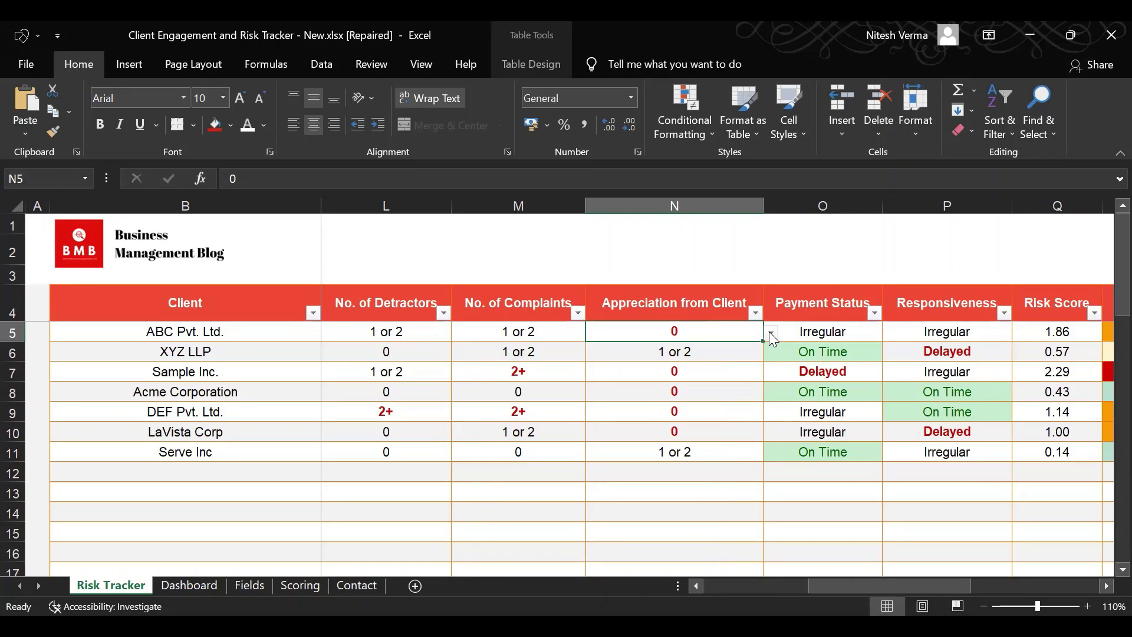
# Review the first client's Payment Status choices (On Time, Irregular, Delayed), keeping Irregular
pyautogui.click(824, 305)
pyautogui.press('Right')
pyautogui.press('Right')
pyautogui.press('Right')
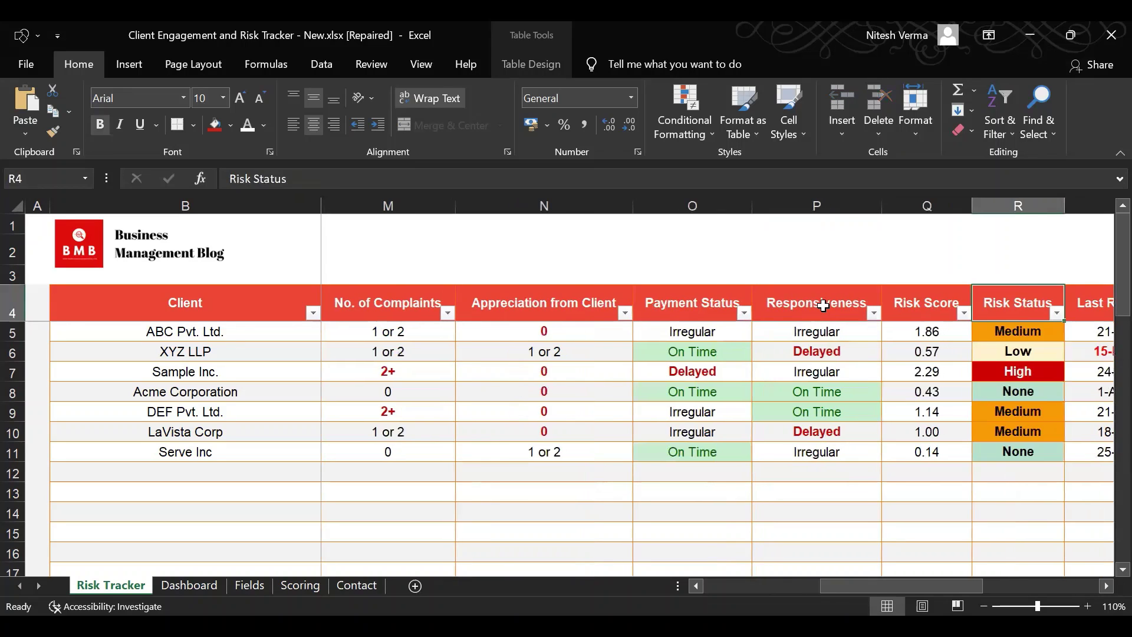
pyautogui.press('Left')
pyautogui.press('Left')
pyautogui.press('Down')
pyautogui.press('Left')
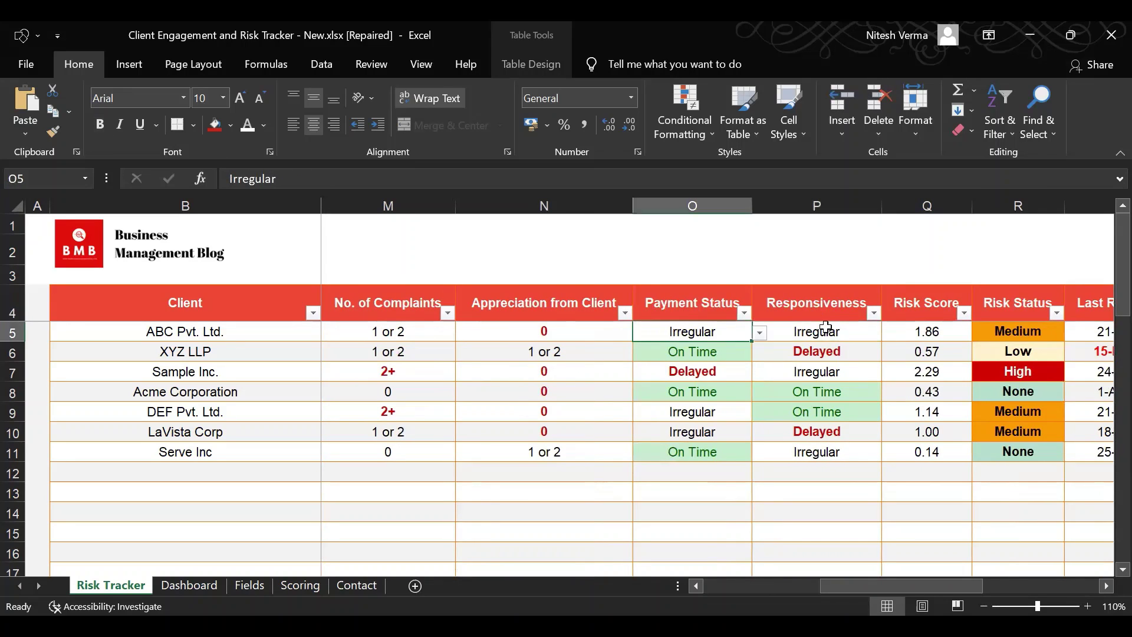
pyautogui.click(761, 335)
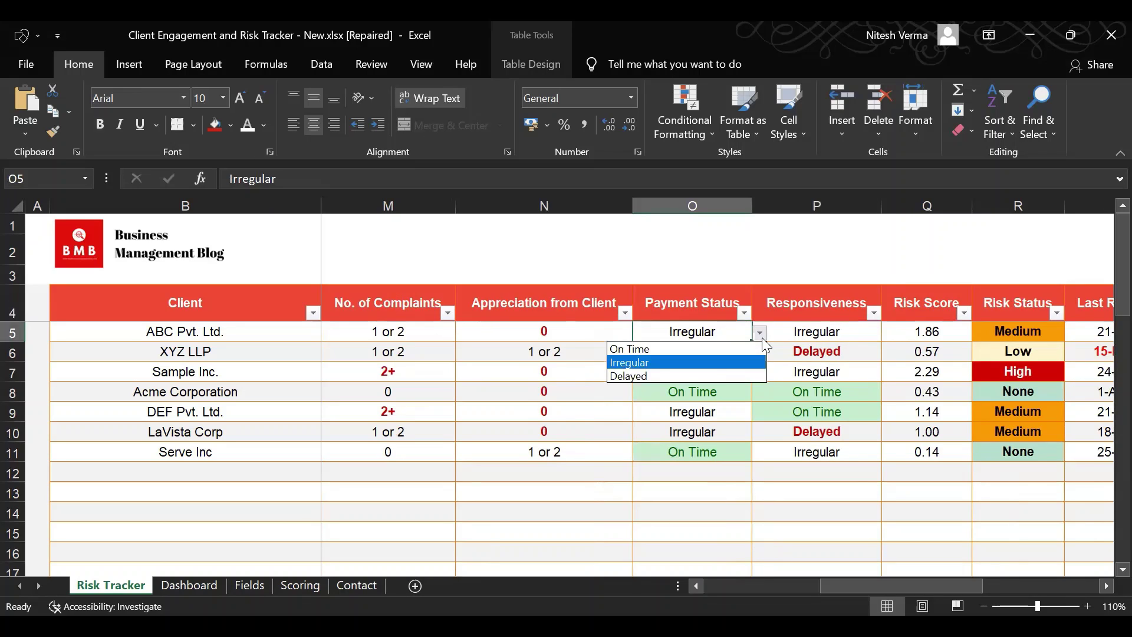
pyautogui.click(706, 361)
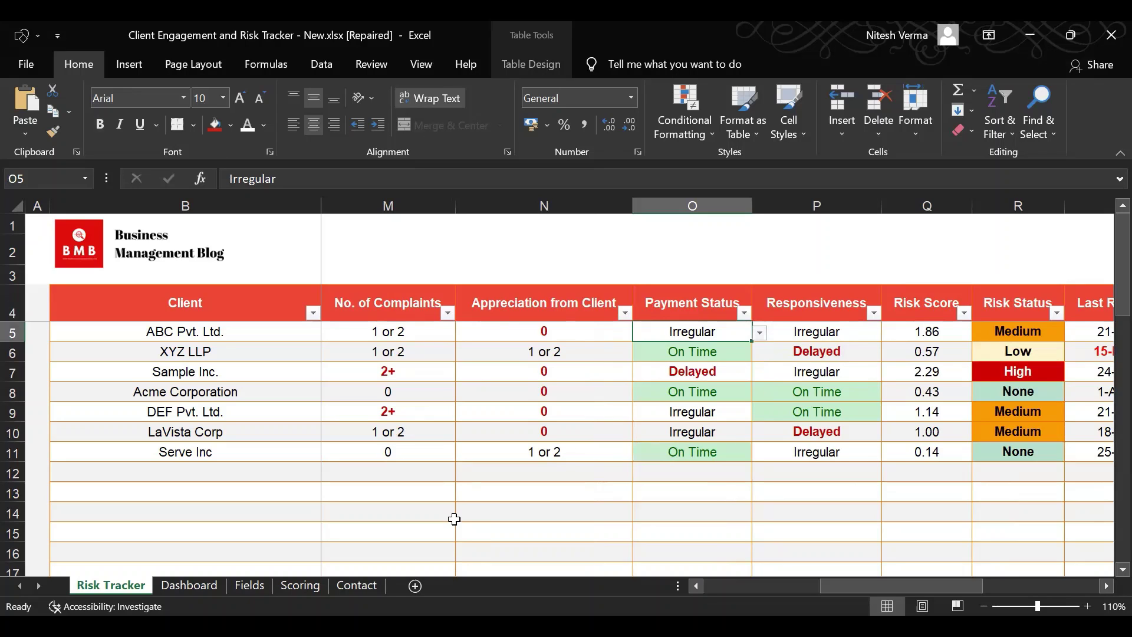
pyautogui.click(301, 588)
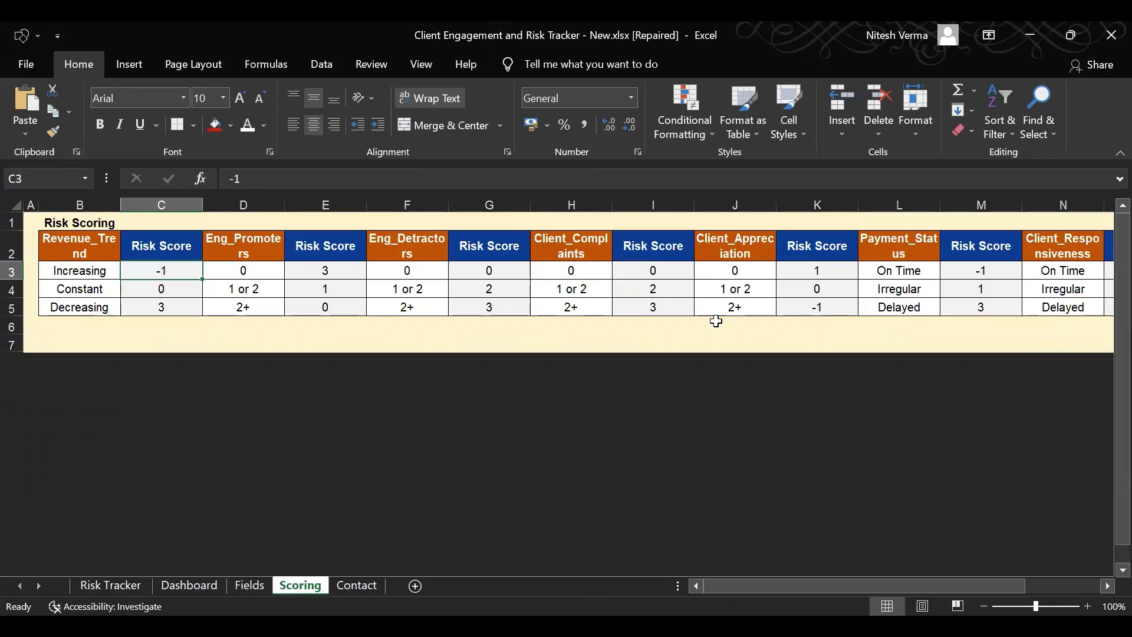
pyautogui.click(803, 286)
pyautogui.press('Right')
pyautogui.press('Right')
pyautogui.press('Right')
pyautogui.press('Left')
pyautogui.press('Left')
pyautogui.press('Down')
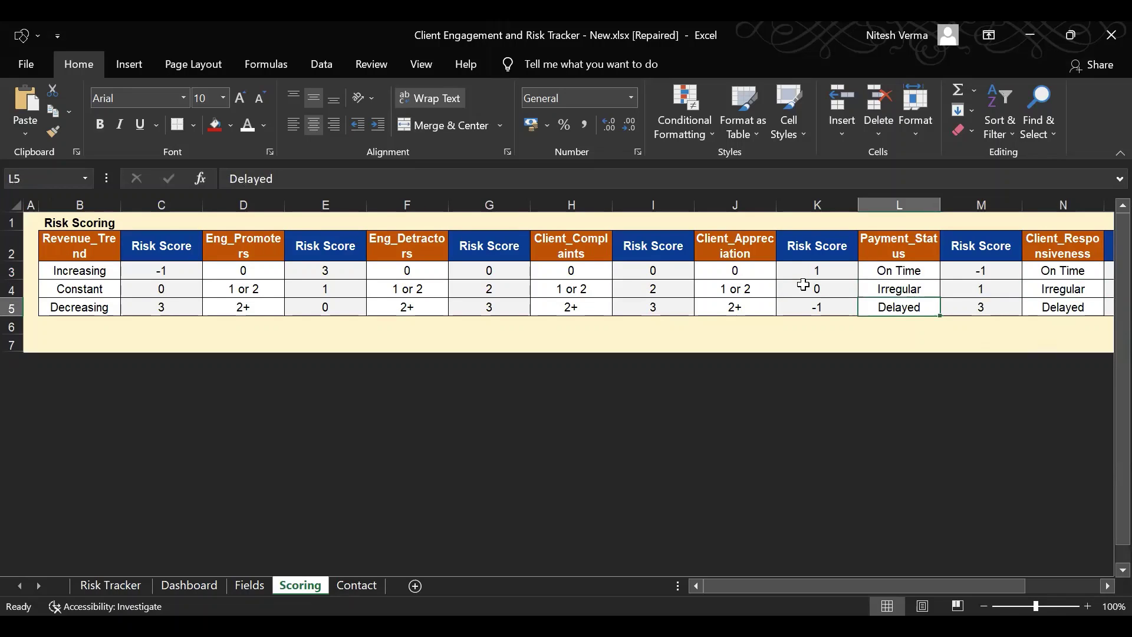
pyautogui.press('Right')
pyautogui.press('Up')
pyautogui.press('Left')
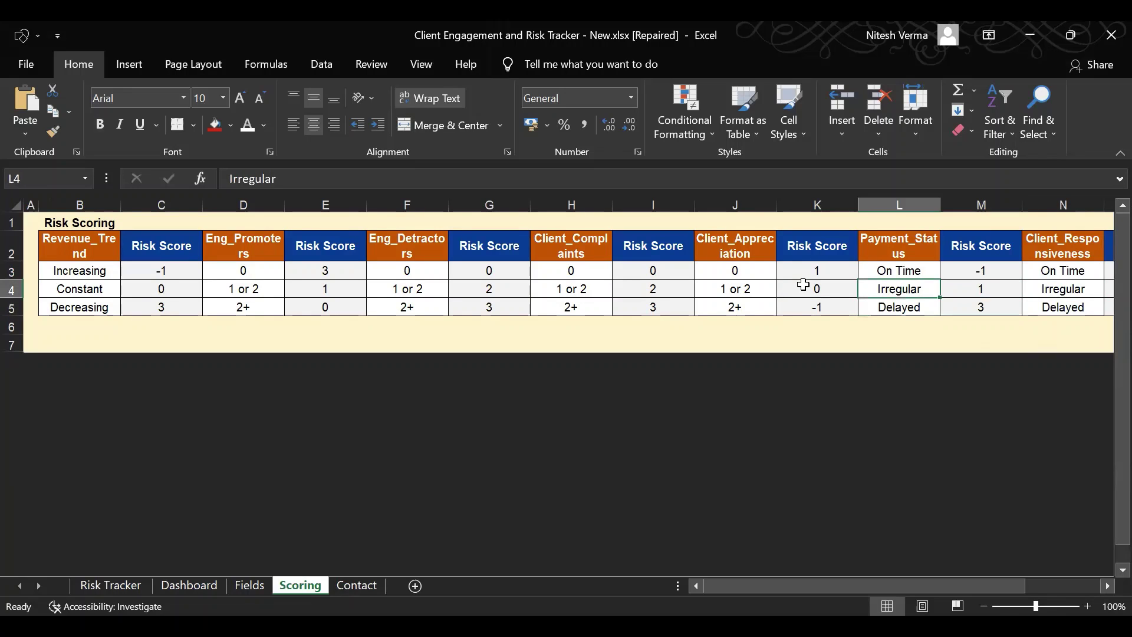
pyautogui.press('Right')
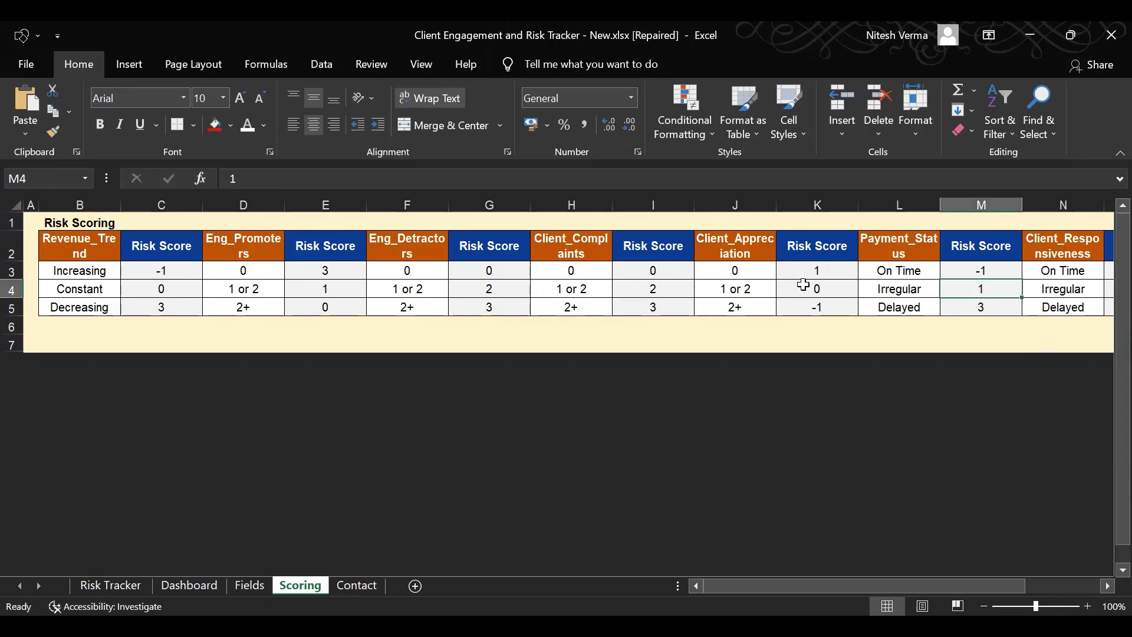
pyautogui.press('Left')
pyautogui.press('Up')
pyautogui.press('Right')
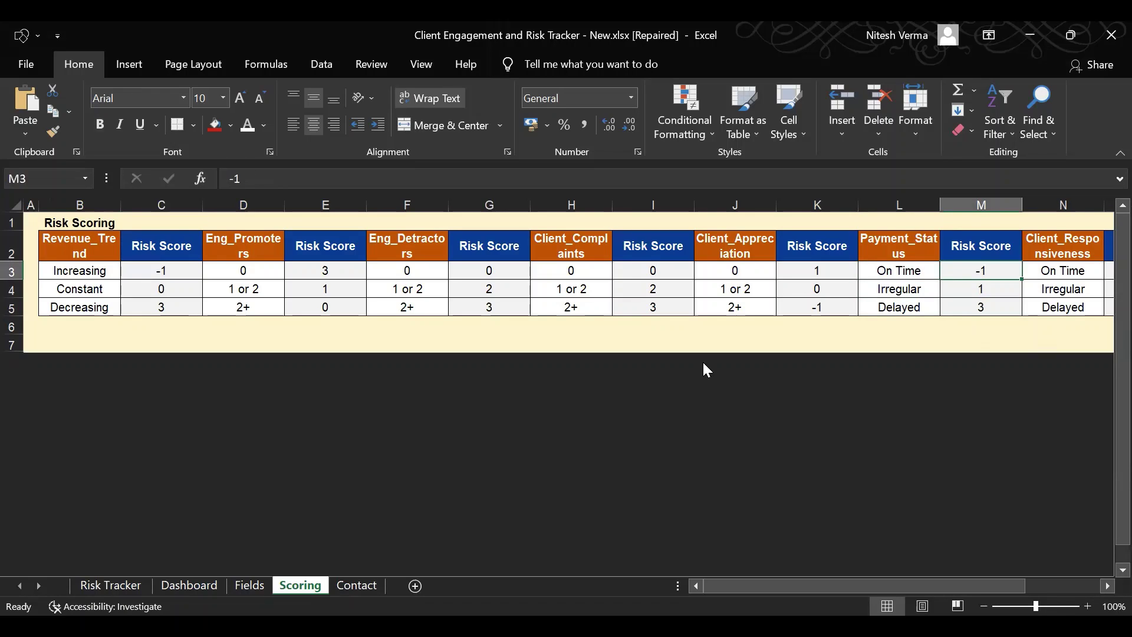
# Back on Risk Tracker, step through the clients' Responsiveness values
pyautogui.click(131, 582)
pyautogui.click(817, 307)
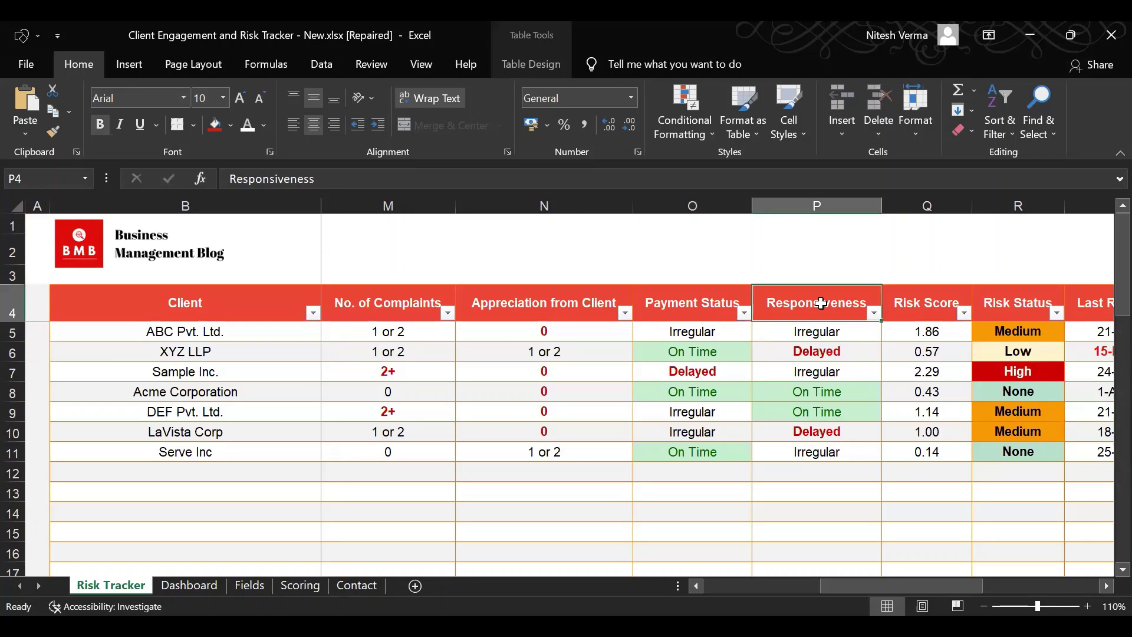
pyautogui.press('Down')
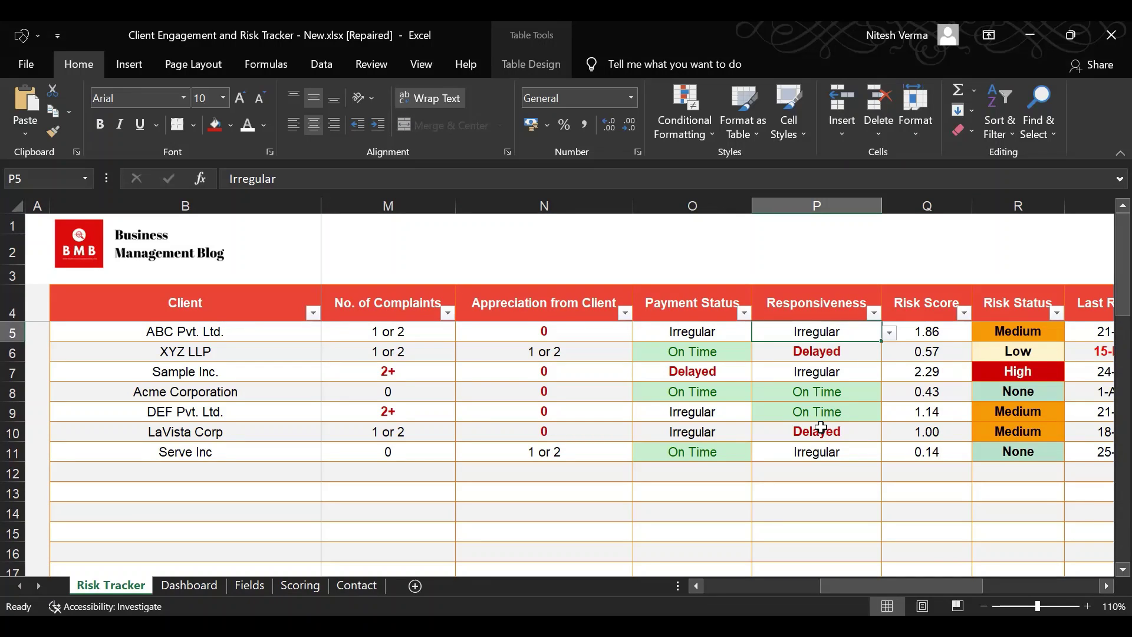
pyautogui.press('Down')
pyautogui.press('Down')
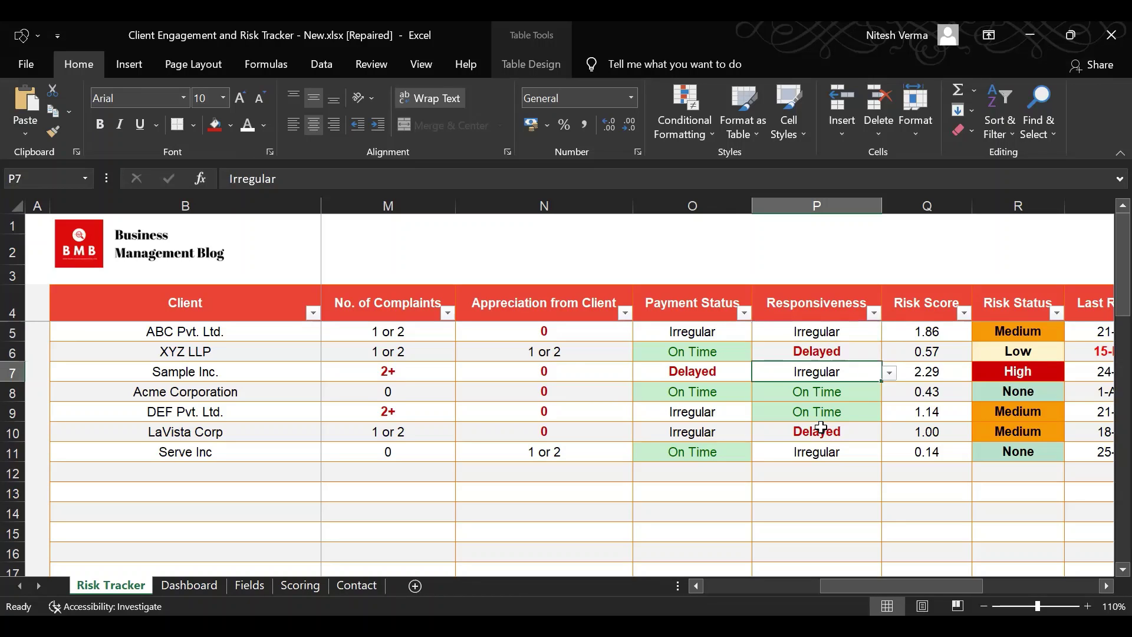
pyautogui.press('Up')
pyautogui.press('Up')
pyautogui.press('Up')
# Move across the headers to Risk Score, Risk Status and Last Review Date, then inspect the first client's Risk Score formula
pyautogui.press('Left')
pyautogui.press('Left')
pyautogui.press('Left')
pyautogui.press('Left')
pyautogui.press('Left')
pyautogui.press('Left')
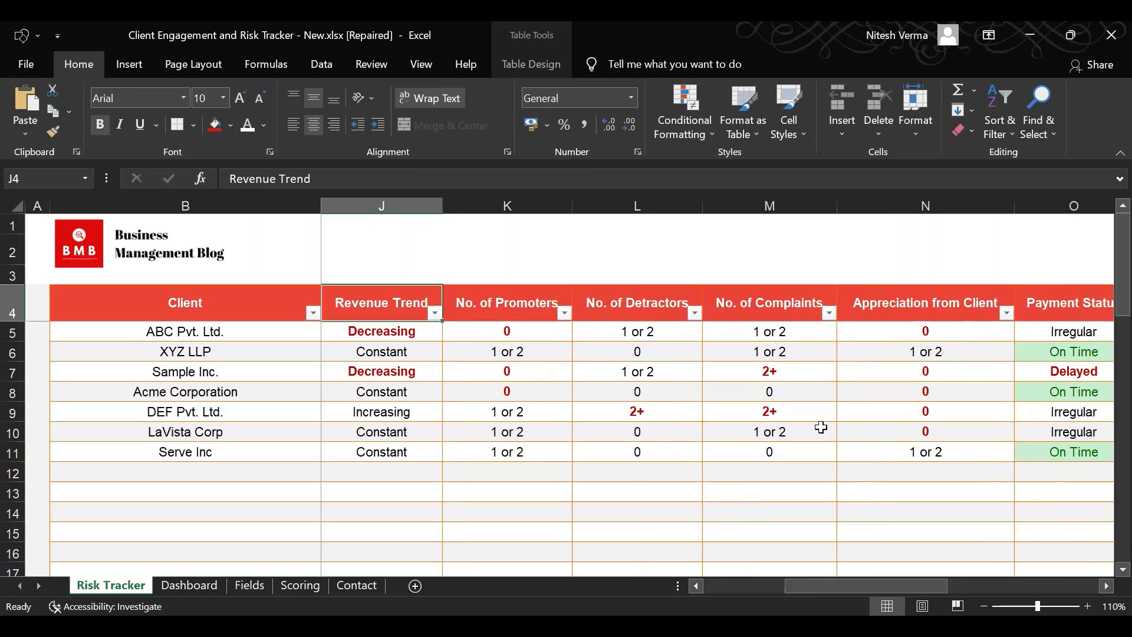
pyautogui.press('Right')
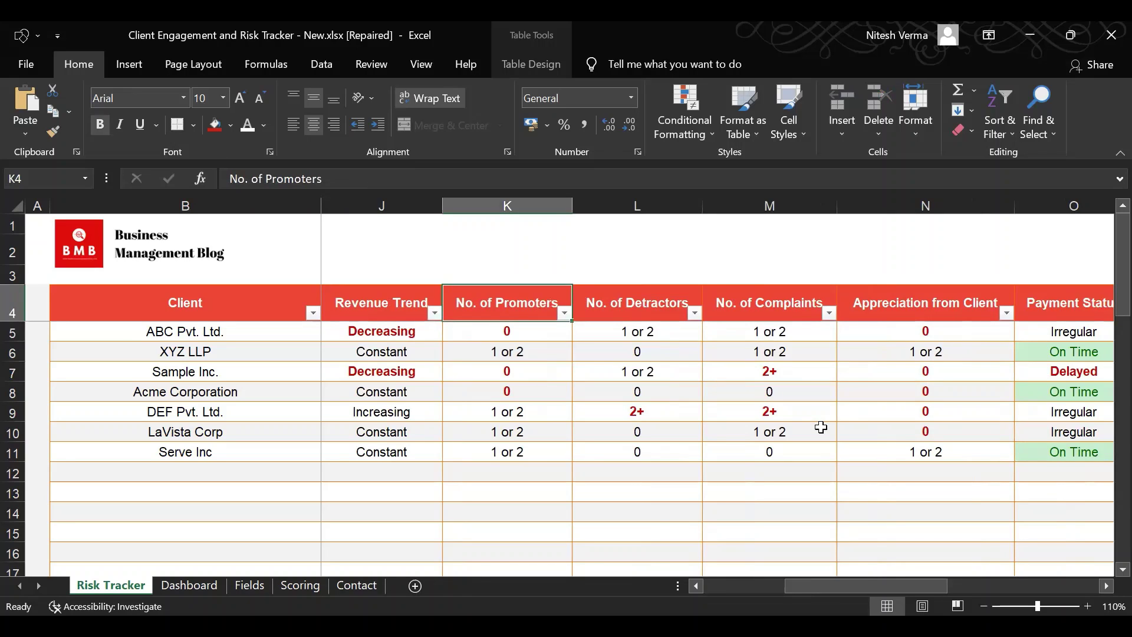
pyautogui.press('Right')
pyautogui.press('Right')
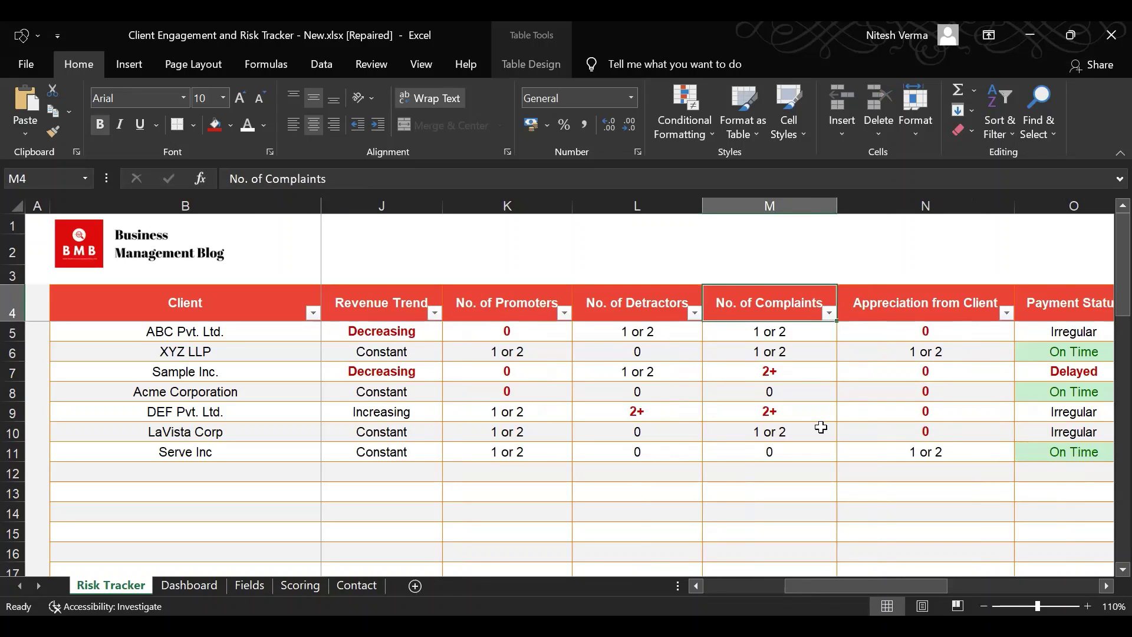
pyautogui.press('Right')
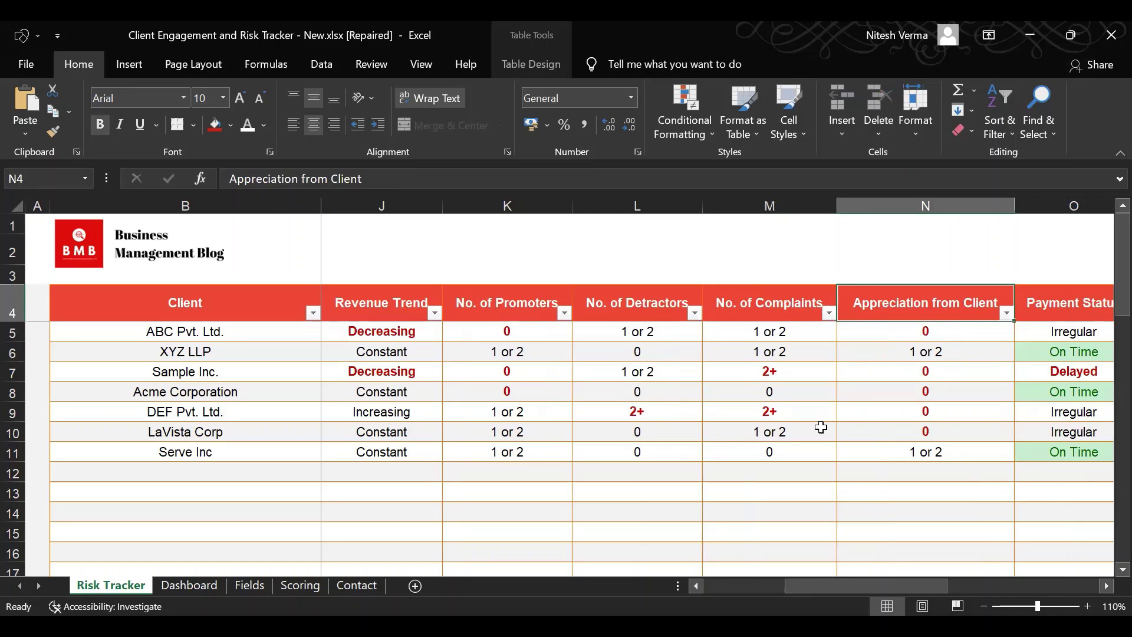
pyautogui.press('Right')
pyautogui.press('Right')
pyautogui.press('Right')
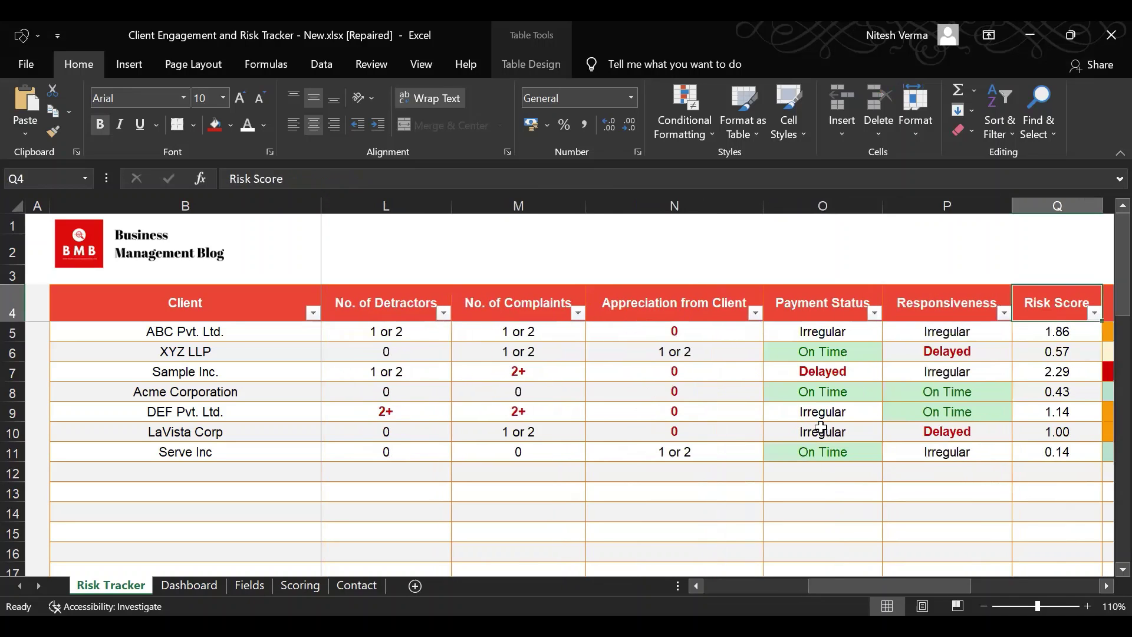
pyautogui.press('Left')
pyautogui.press('Left')
pyautogui.press('Right')
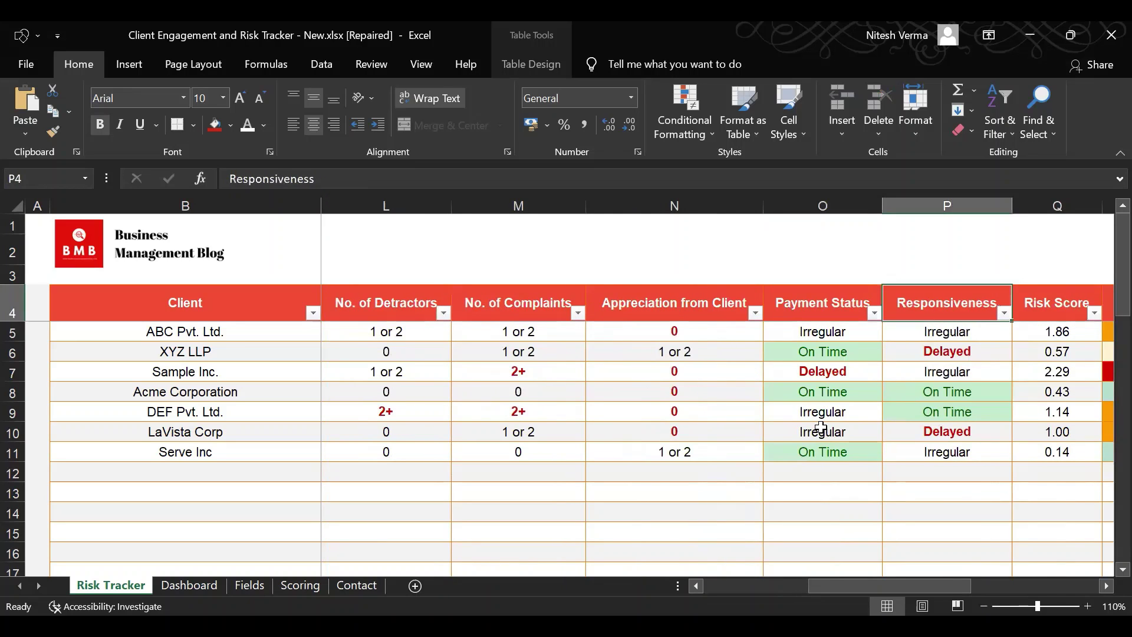
pyautogui.press('Right')
pyautogui.press('Right')
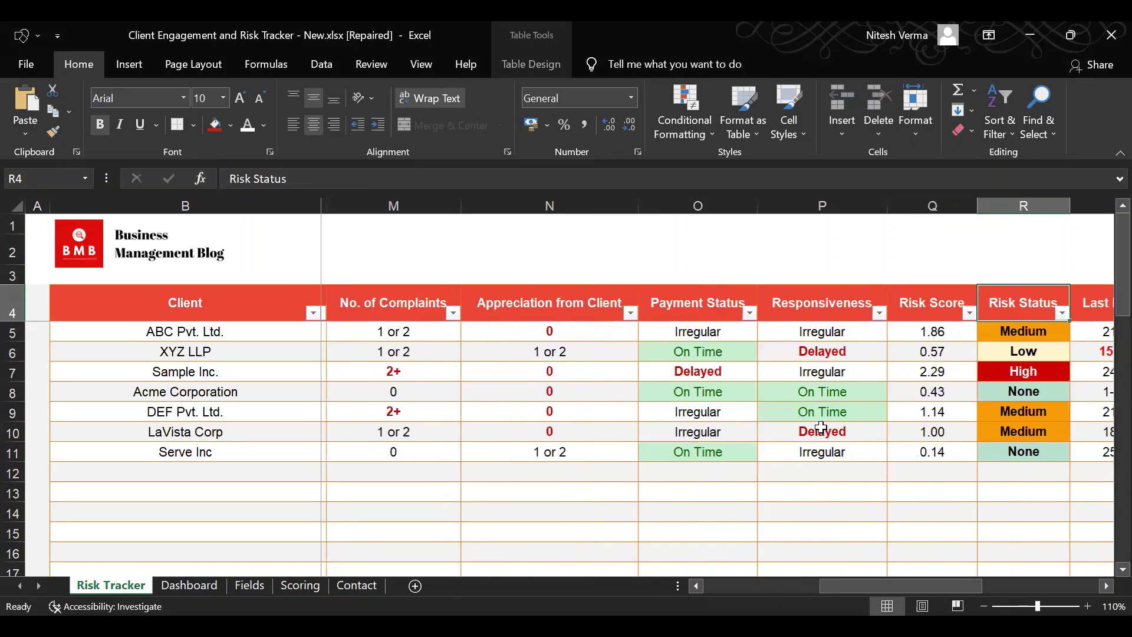
pyautogui.press('Right')
pyautogui.press('Left')
pyautogui.press('Down')
pyautogui.press('Left')
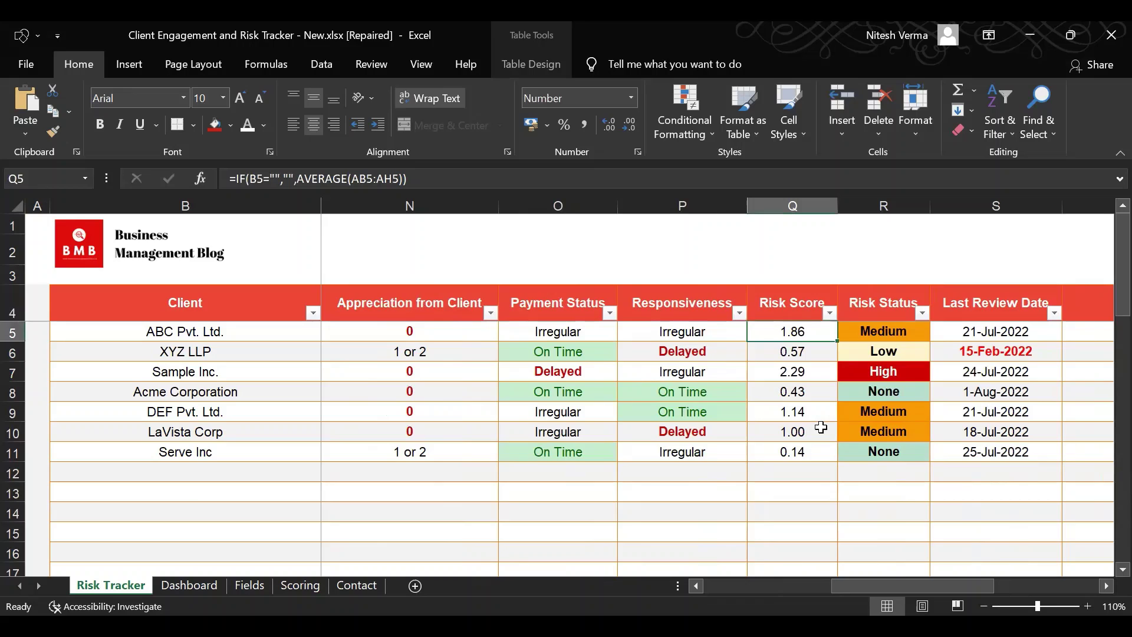
pyautogui.press('Right')
pyautogui.press('Up')
pyautogui.press('Down')
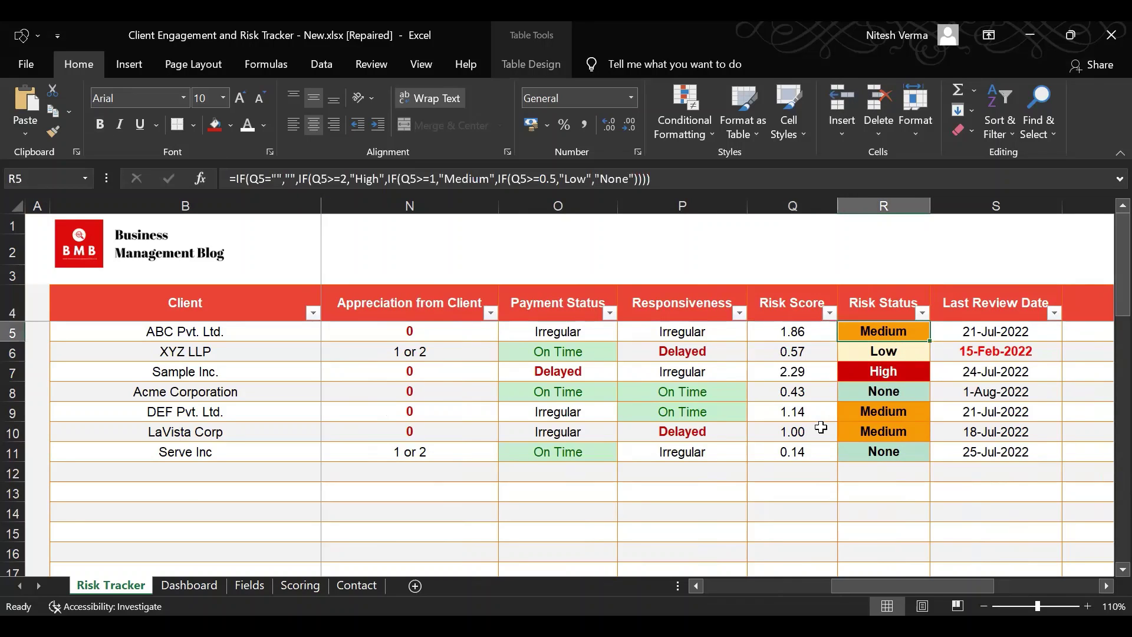
pyautogui.press('Down')
pyautogui.press('Left')
pyautogui.press('Up')
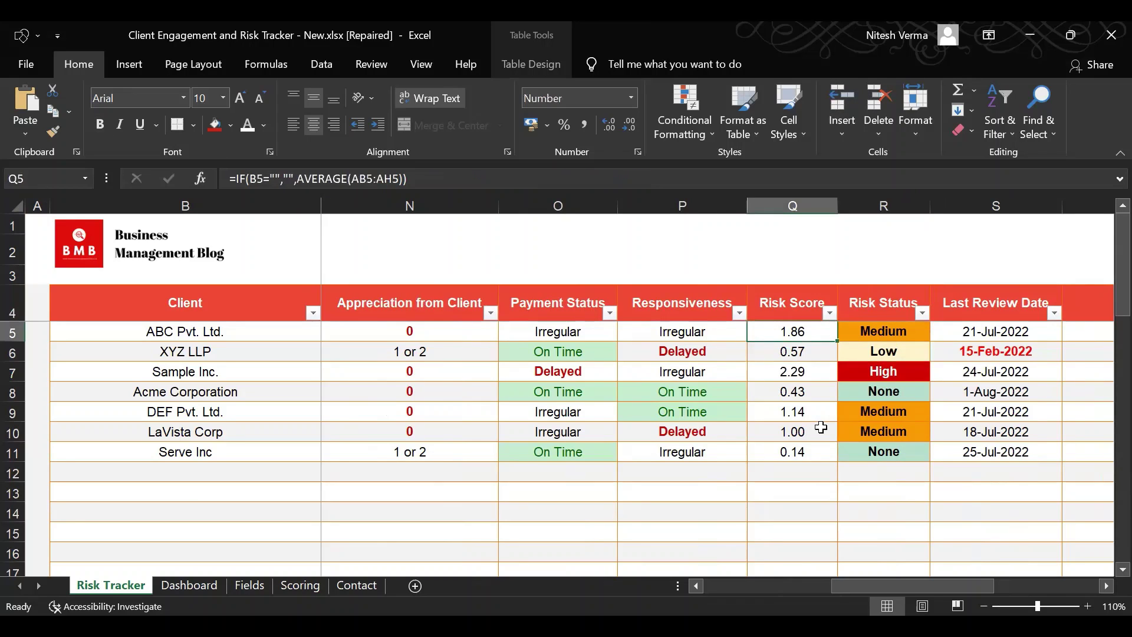
pyautogui.press('Right')
pyautogui.press('Down')
pyautogui.press('Down')
pyautogui.press('Down')
pyautogui.press('Up')
pyautogui.press('Left')
pyautogui.press('Up')
pyautogui.press('Up')
pyautogui.press('Right')
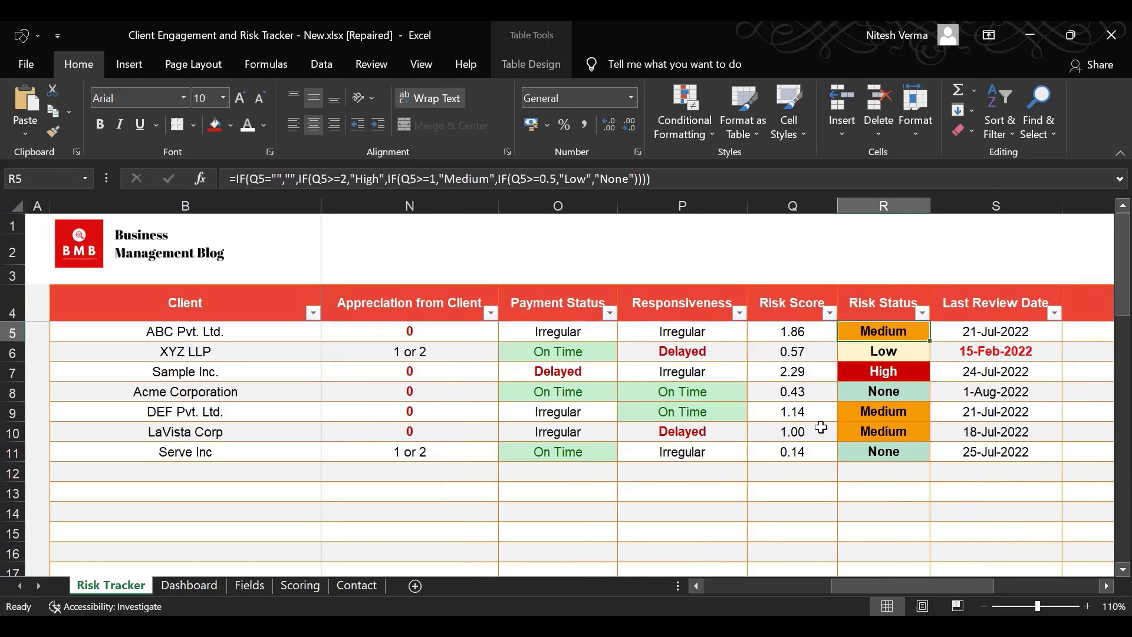
pyautogui.press('Down')
pyautogui.press('Down')
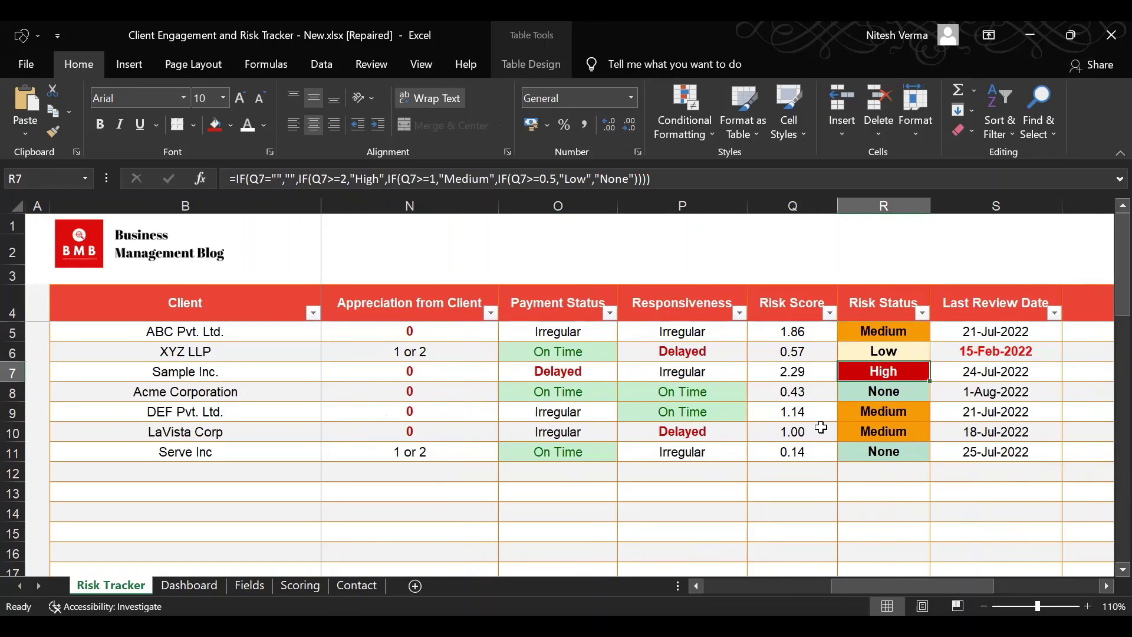
pyautogui.press('Up')
pyautogui.press('Left')
pyautogui.press('Right')
pyautogui.press('Left')
pyautogui.press('Down')
pyautogui.press('Down')
pyautogui.press('Down')
pyautogui.press('Down')
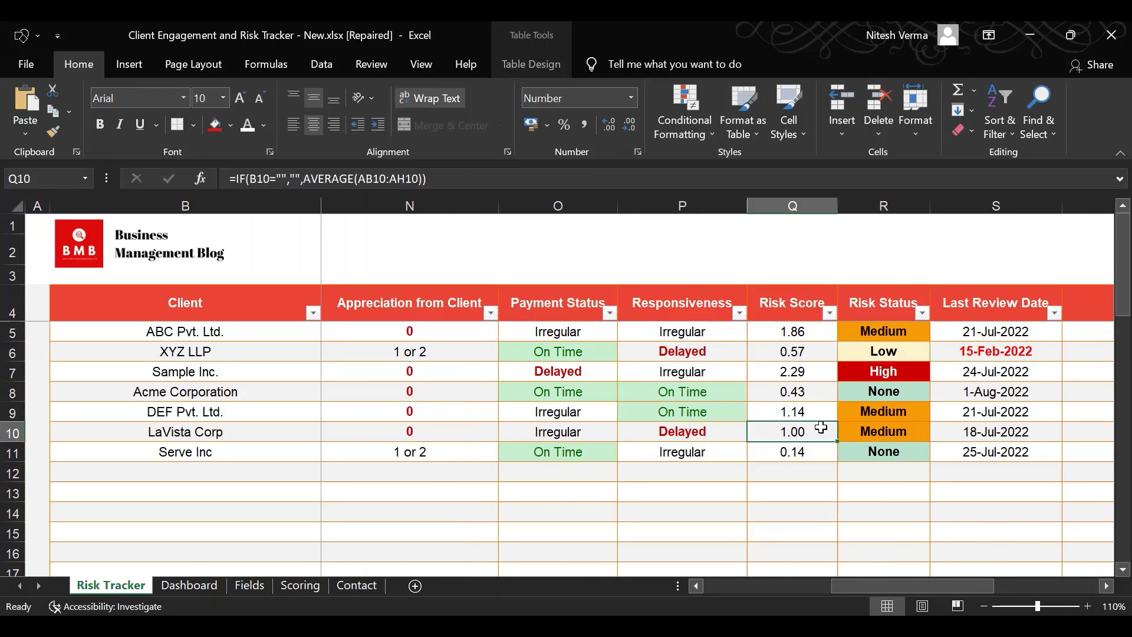
pyautogui.press('Down')
pyautogui.press('Right')
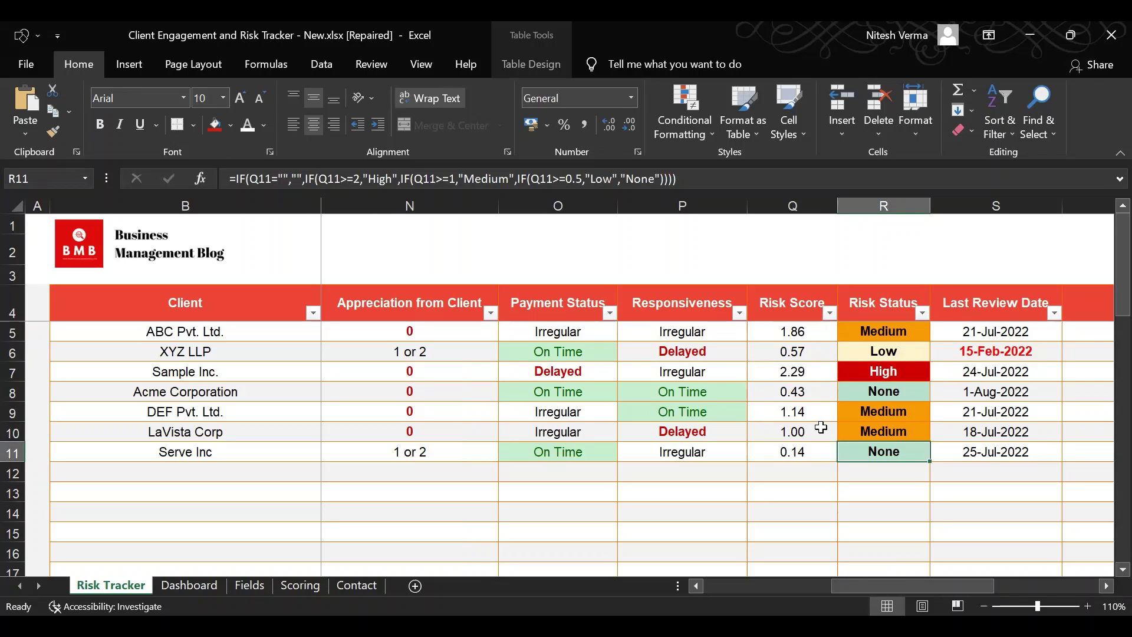
pyautogui.click(893, 196)
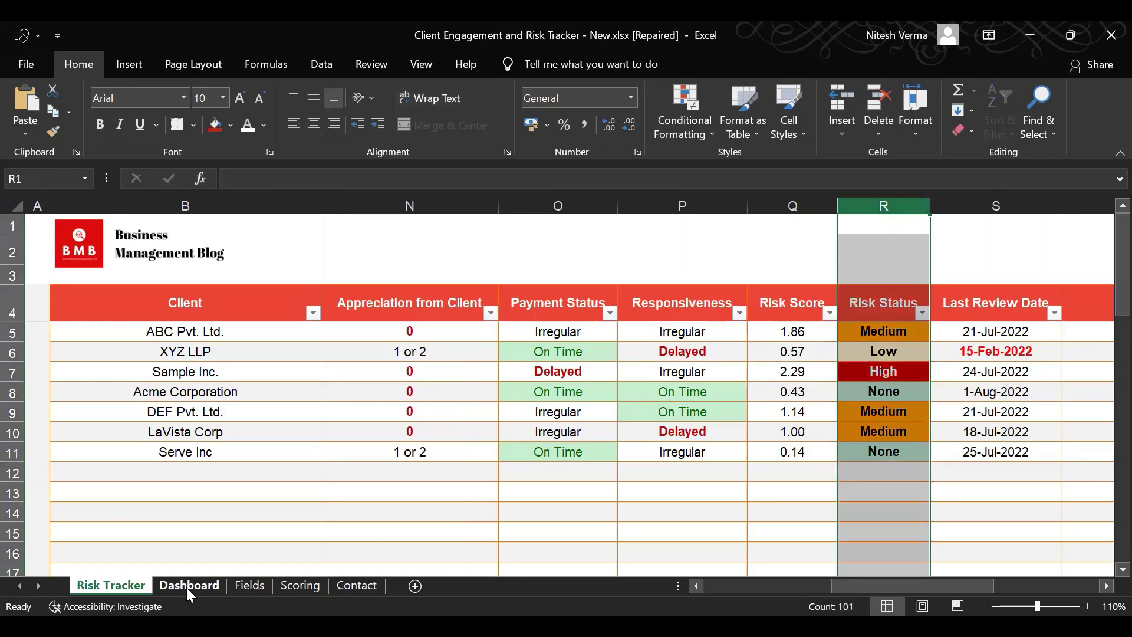
pyautogui.click(186, 586)
pyautogui.click(415, 351)
pyautogui.click(414, 366)
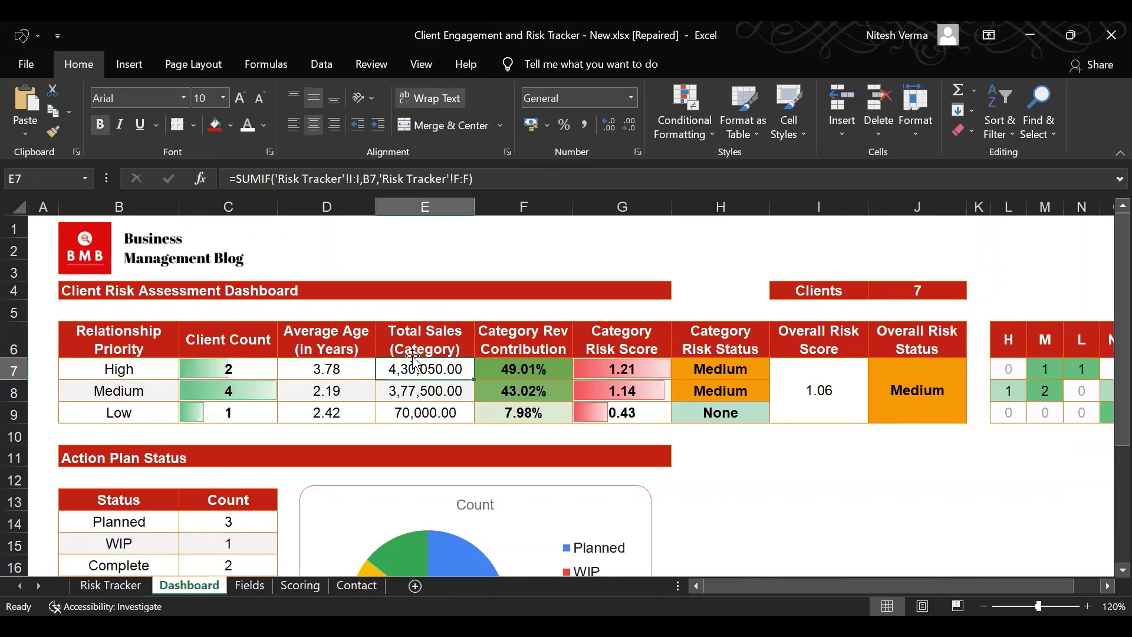
pyautogui.press('Right')
pyautogui.press('Right')
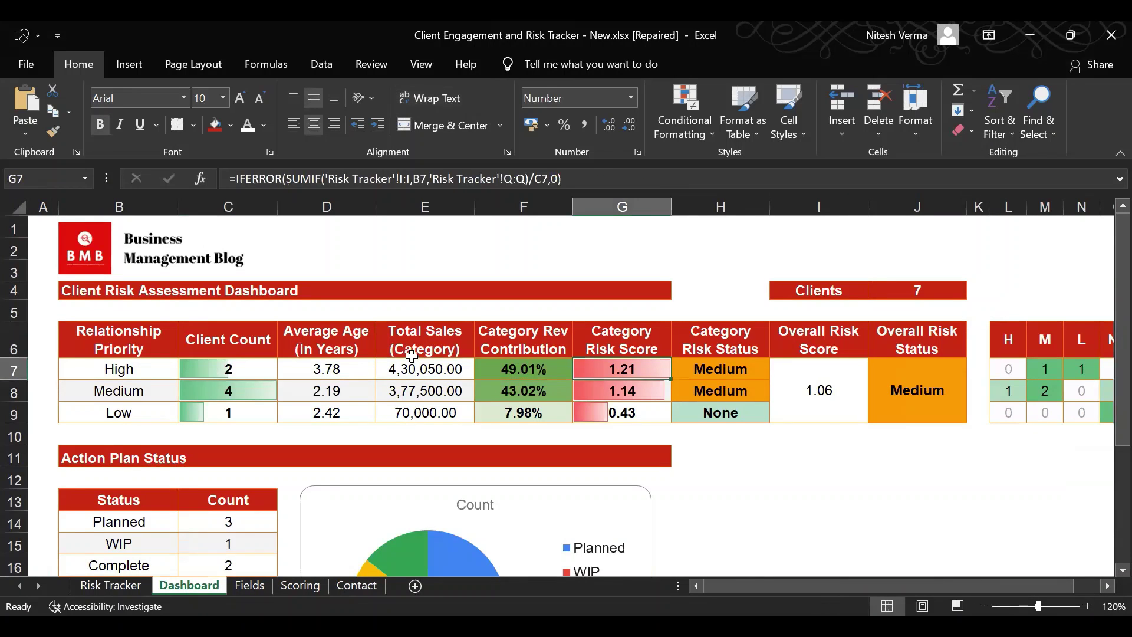
pyautogui.press('Right')
pyautogui.press('Right')
pyautogui.press('Right')
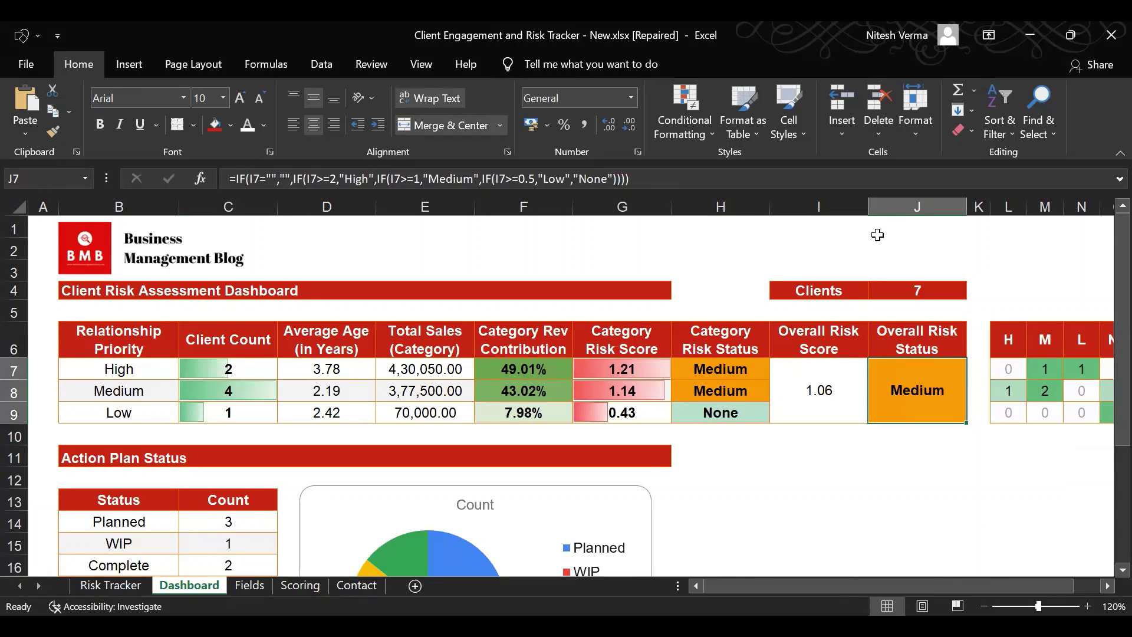
pyautogui.click(924, 200)
pyautogui.click(813, 502)
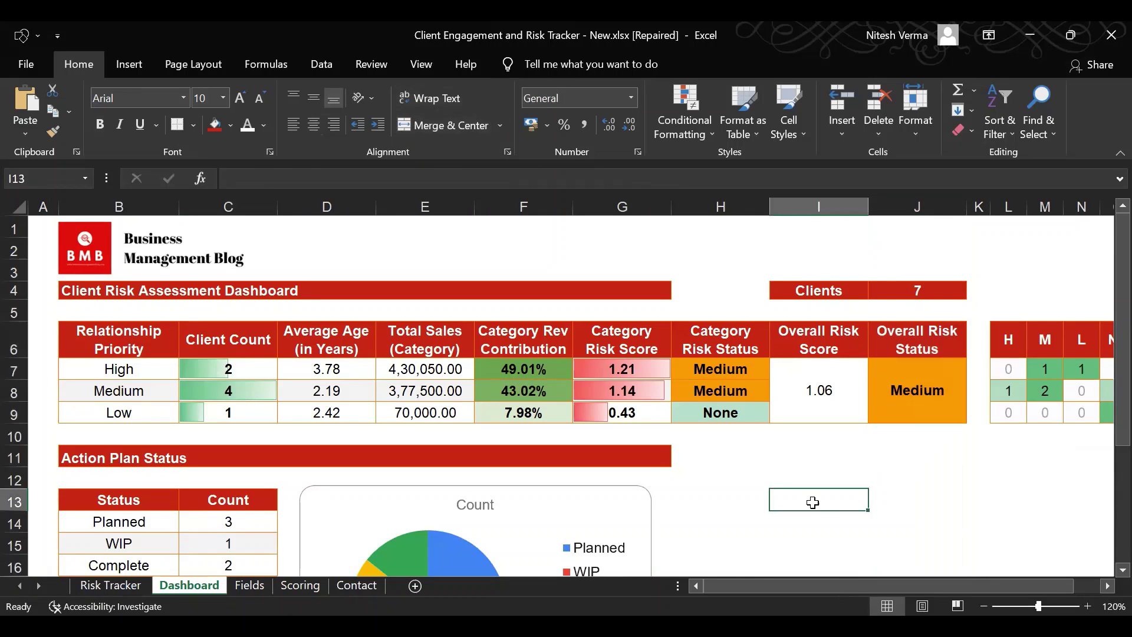
pyautogui.press('Up')
pyautogui.press('Up')
pyautogui.press('Up')
pyautogui.press('Up')
pyautogui.press('Right')
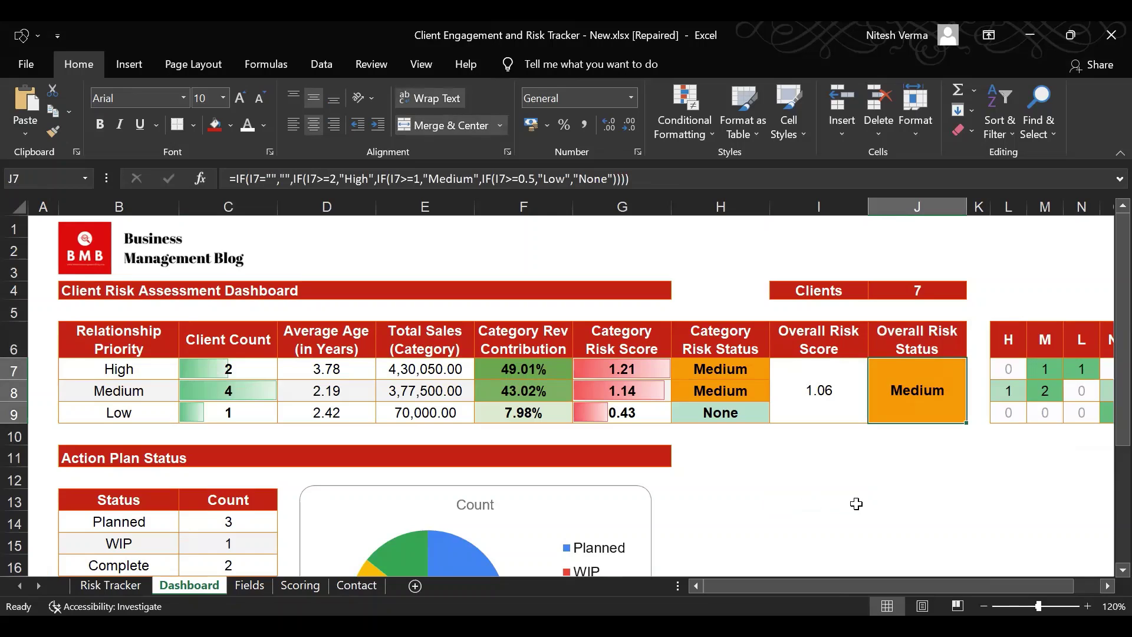
pyautogui.click(827, 393)
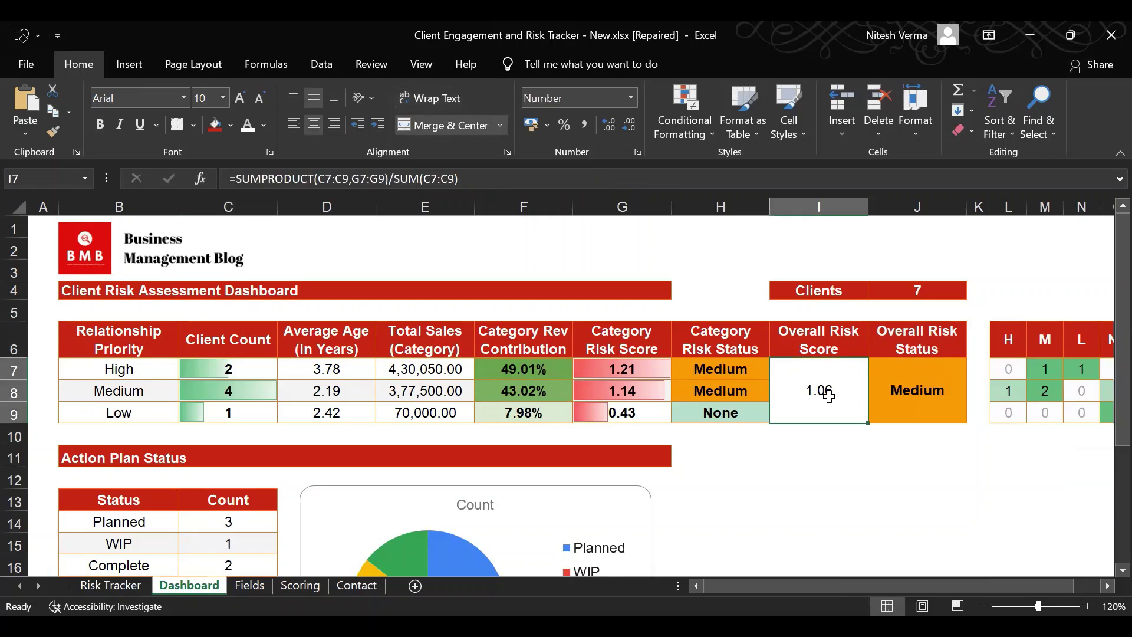
pyautogui.press('Right')
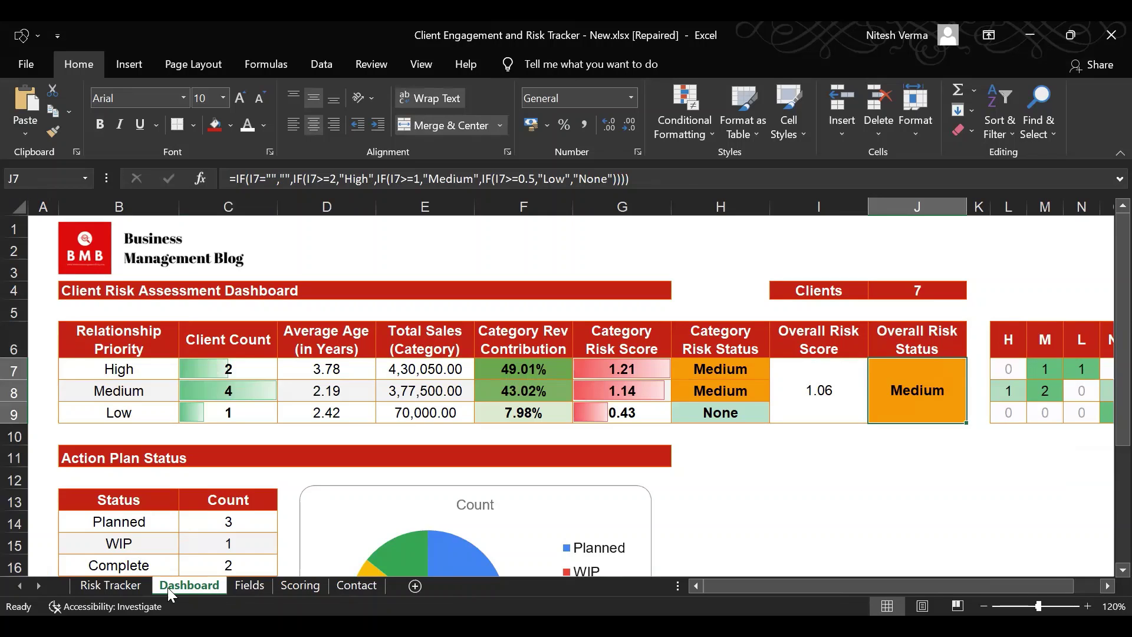
# On Risk Tracker, check the Last Review Date values, including XYZ LLP's red date
pyautogui.click(124, 587)
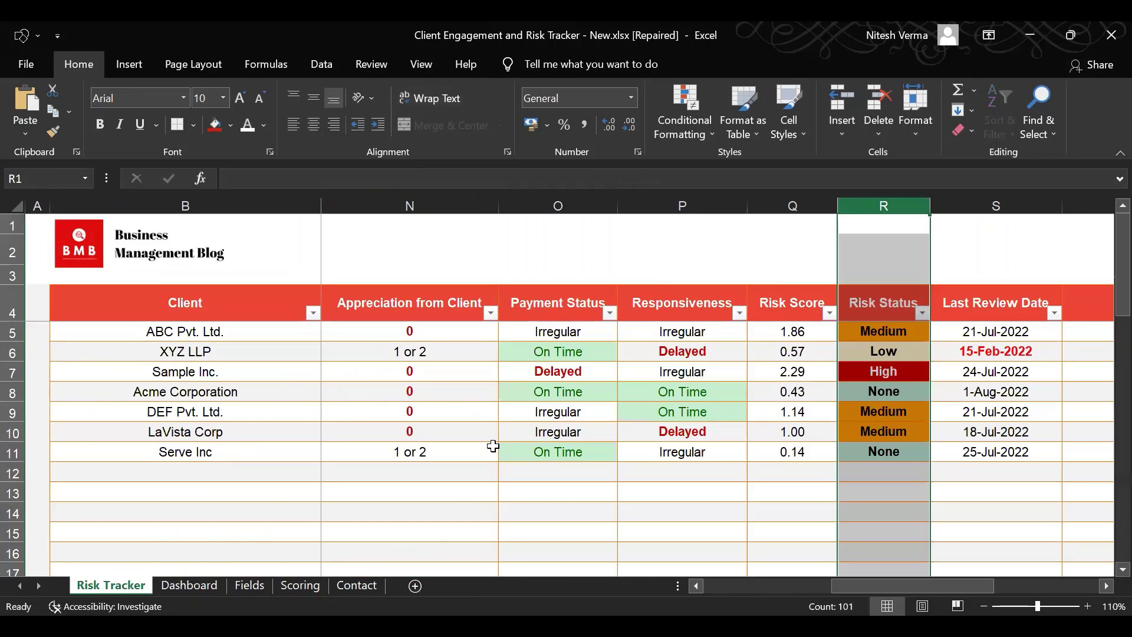
pyautogui.click(773, 253)
pyautogui.press('Right')
pyautogui.press('Right')
pyautogui.press('Right')
pyautogui.press('Right')
pyautogui.press('Right')
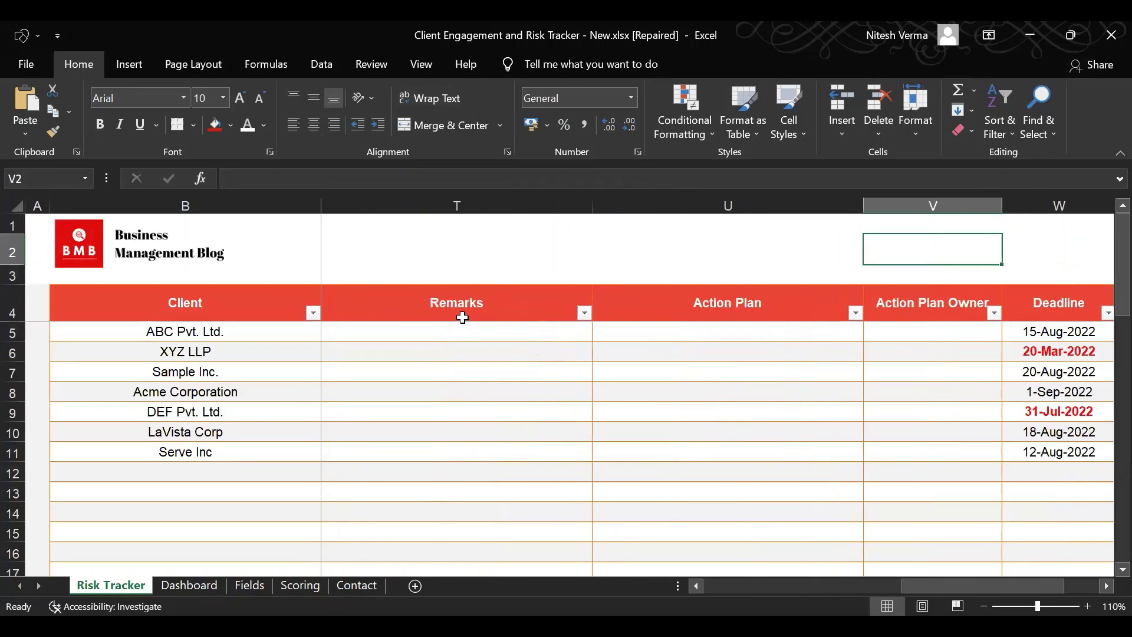
pyautogui.press('Left')
pyautogui.press('Left')
pyautogui.press('Left')
pyautogui.press('Left')
pyautogui.press('Down')
pyautogui.press('Down')
pyautogui.press('Down')
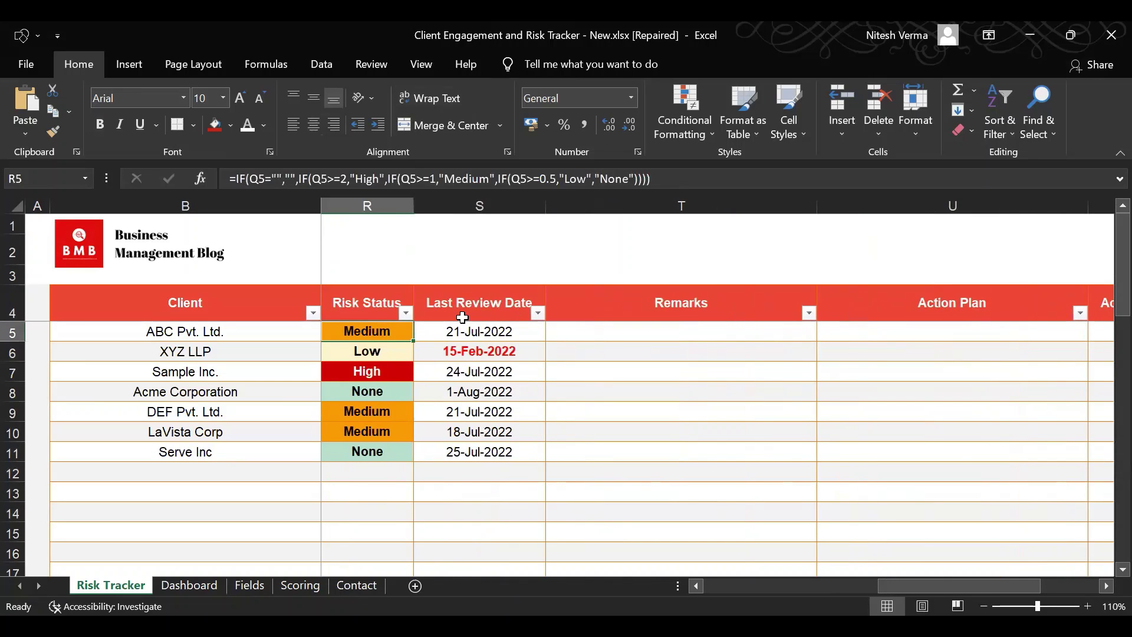
pyautogui.press('Right')
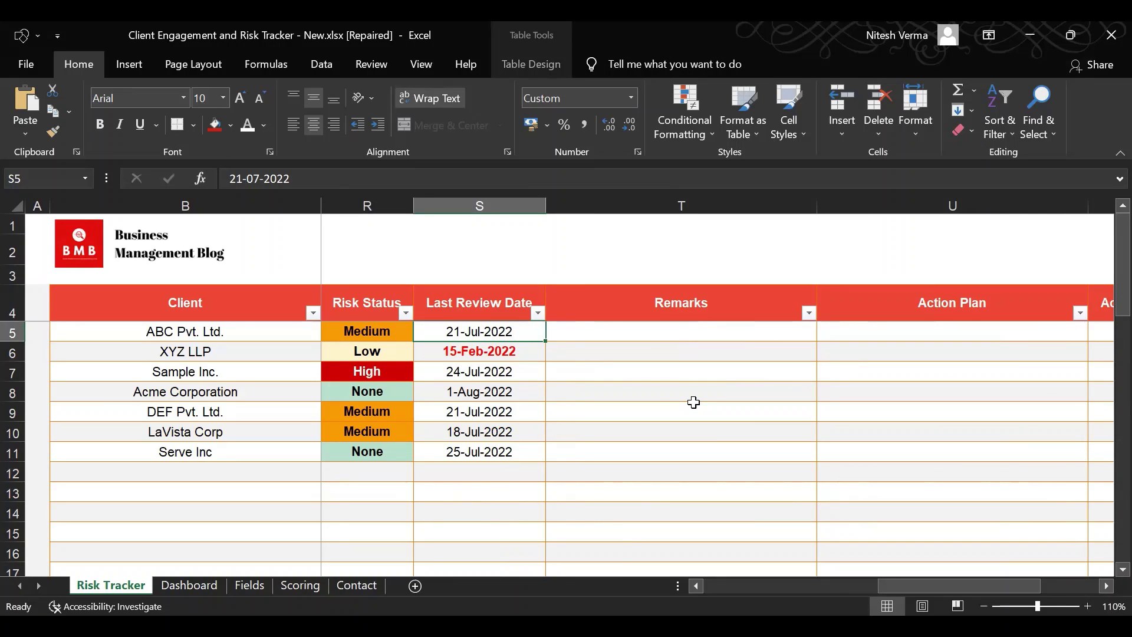
pyautogui.click(530, 353)
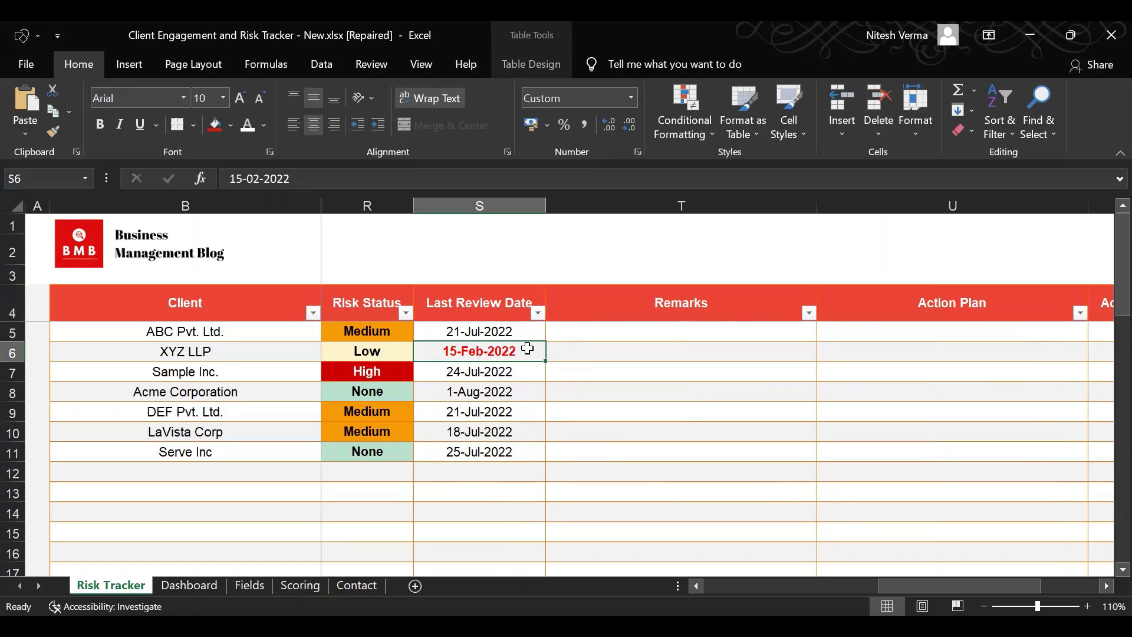
# Check the empty Remarks and Action Plan cells and the Risk Status formulas for four clients
pyautogui.press('Right')
pyautogui.press('Up')
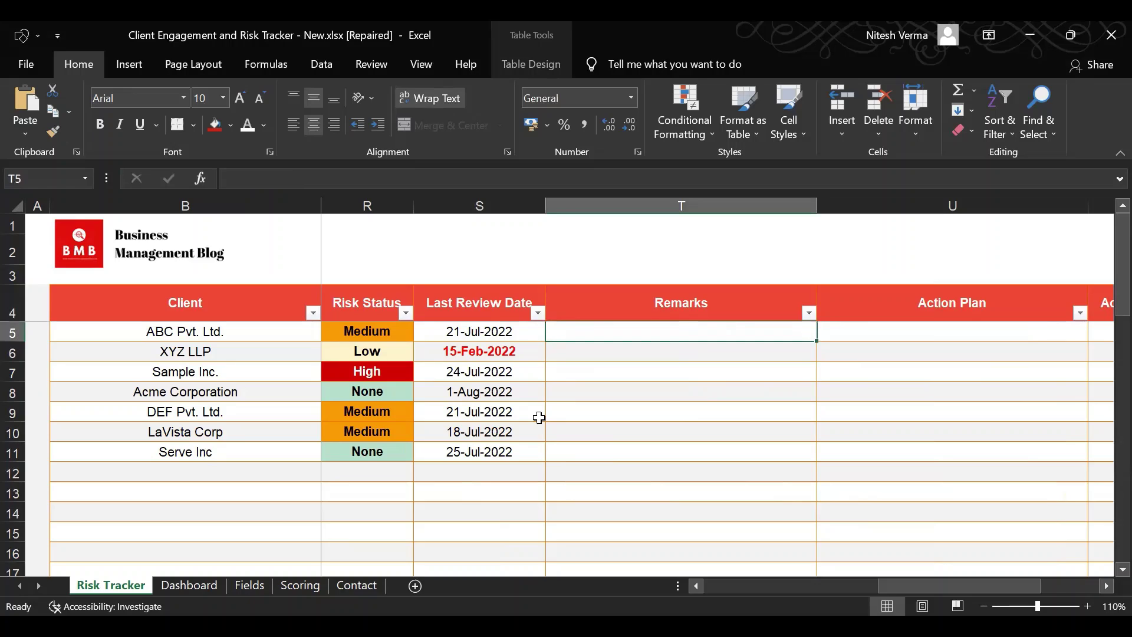
pyautogui.press('Right')
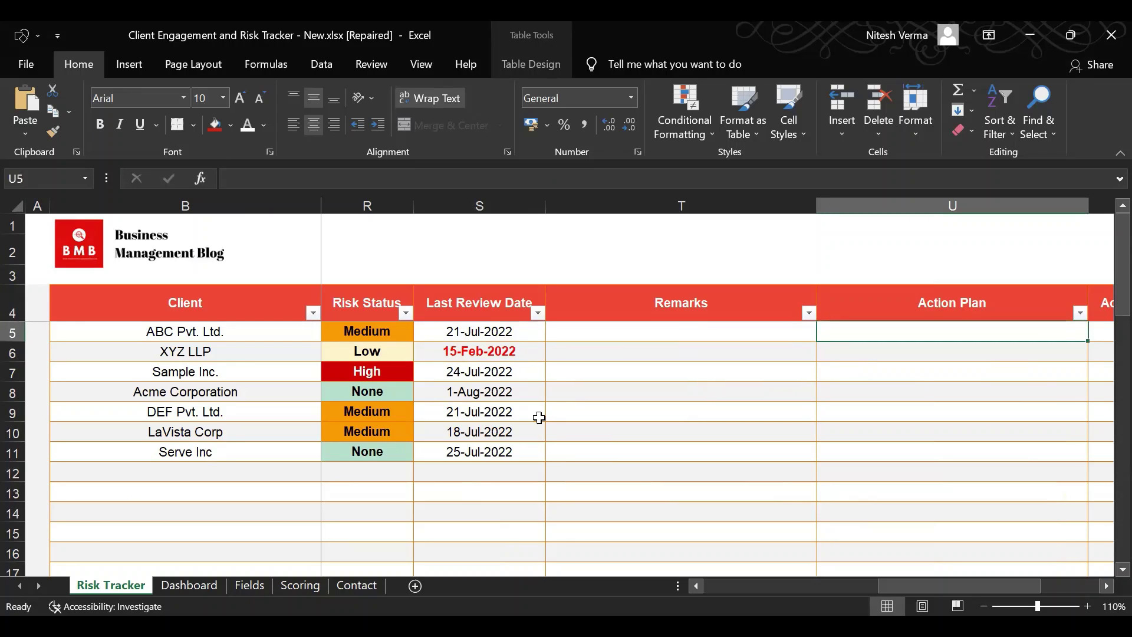
pyautogui.click(391, 337)
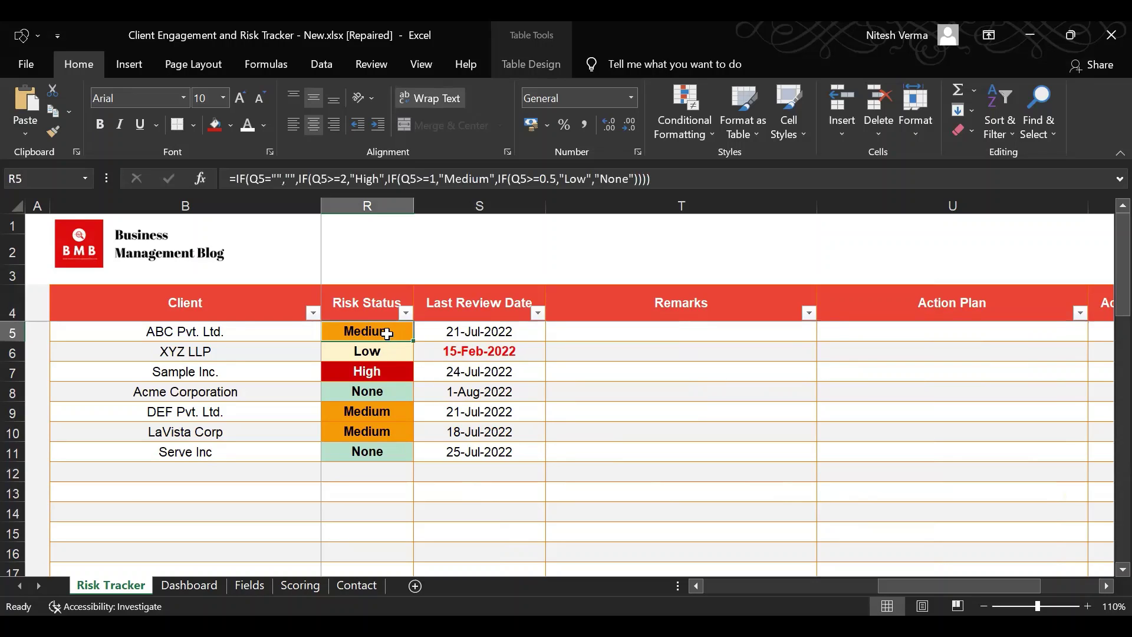
pyautogui.click(387, 351)
pyautogui.click(391, 369)
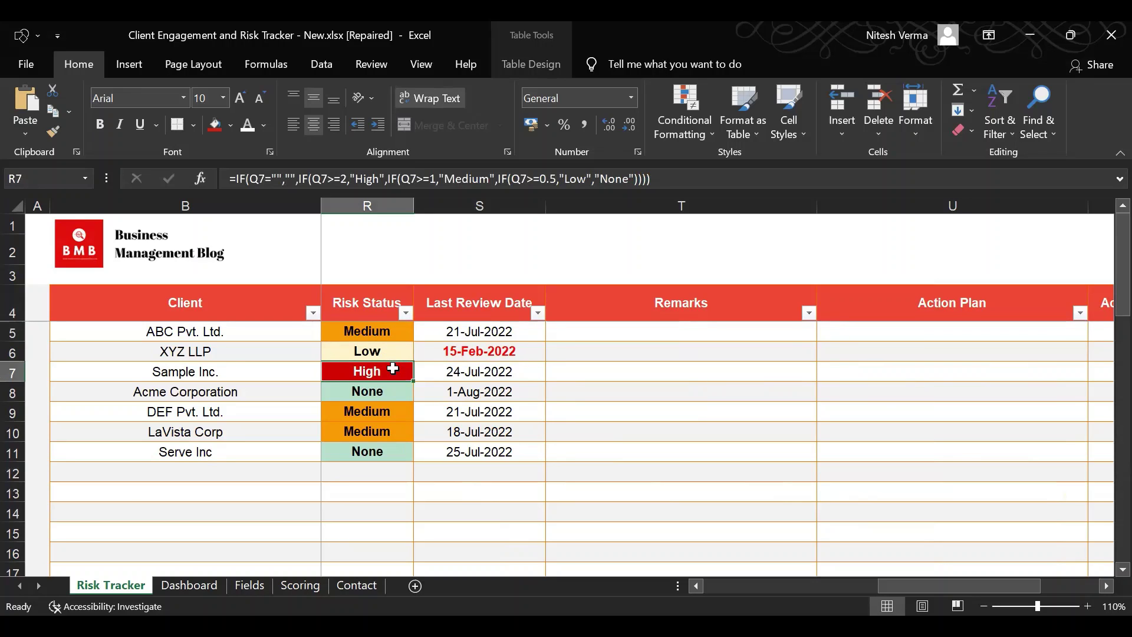
pyautogui.click(389, 415)
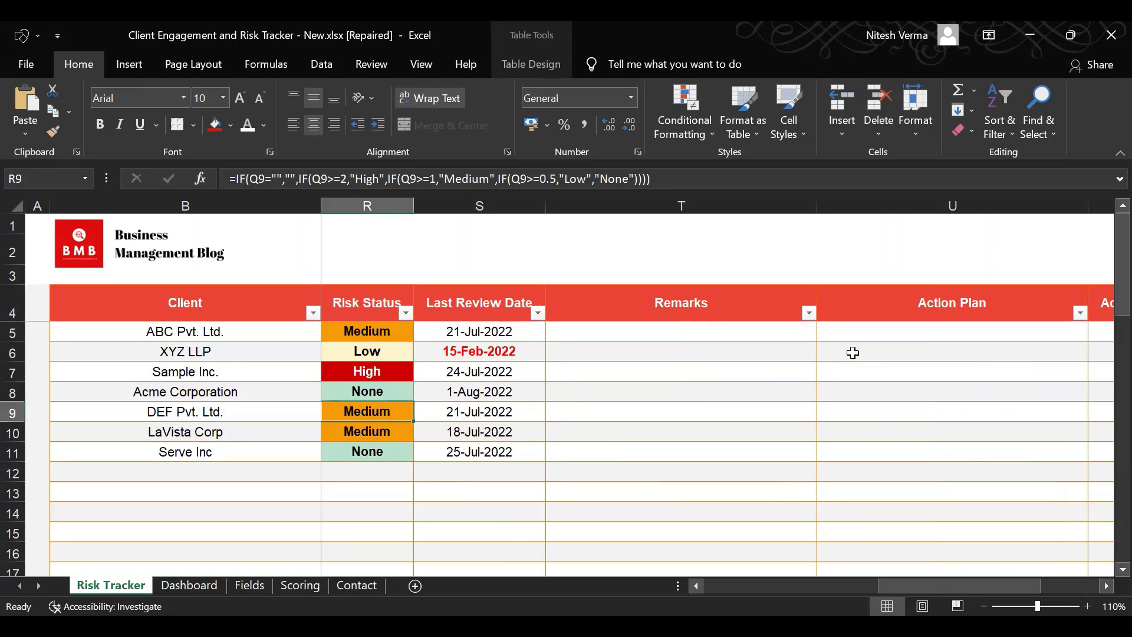
pyautogui.click(891, 352)
pyautogui.press('Right')
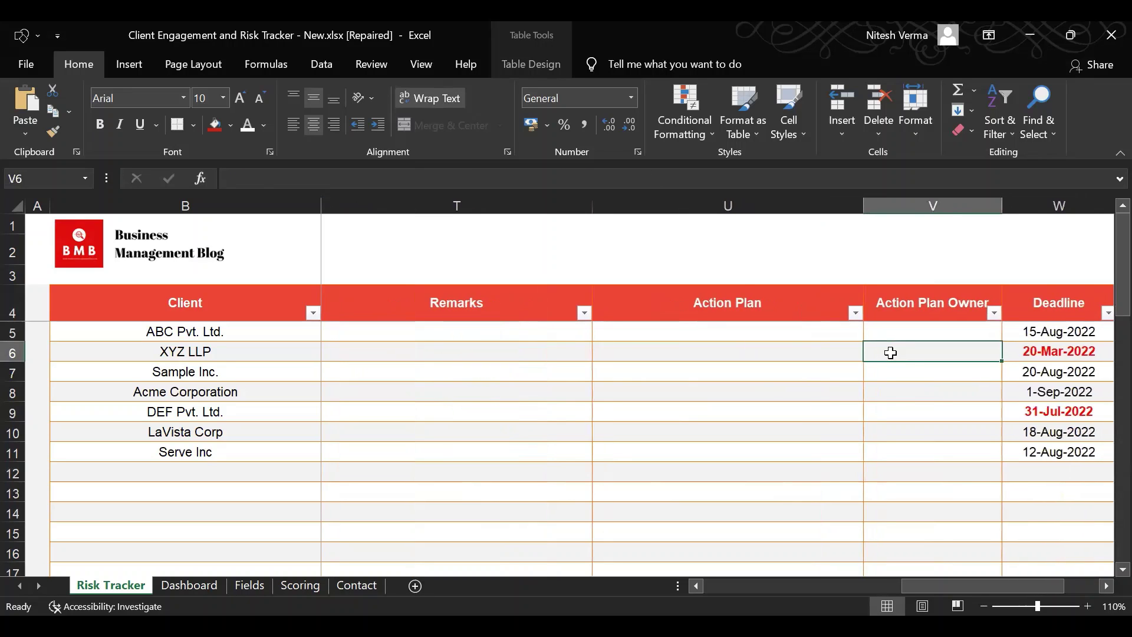
pyautogui.press('Right')
pyautogui.press('Right')
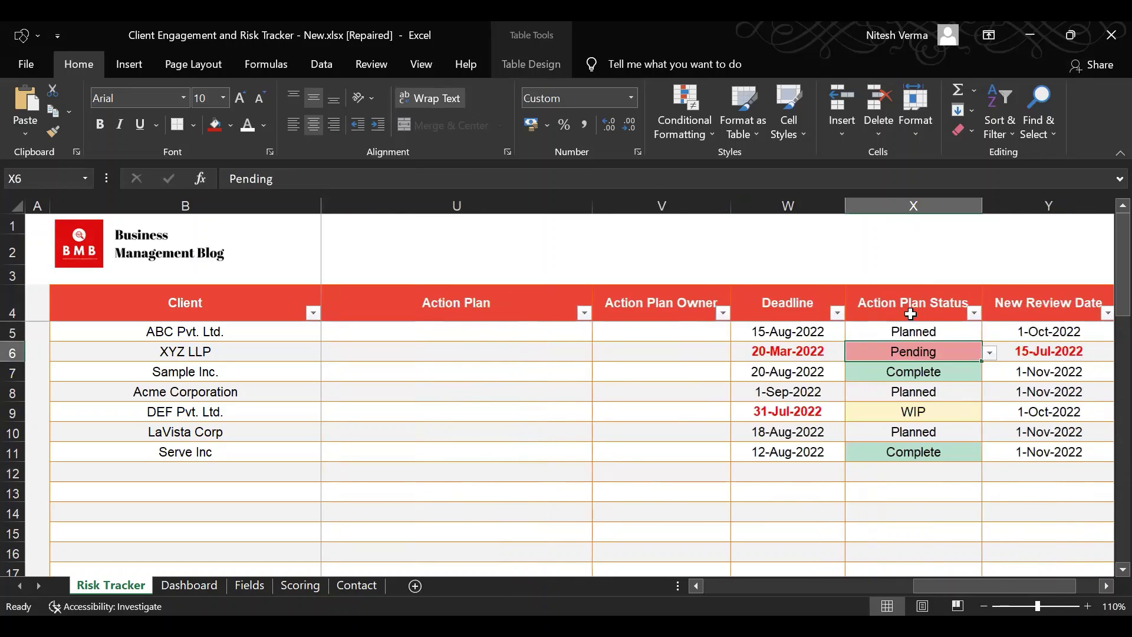
pyautogui.press('Left')
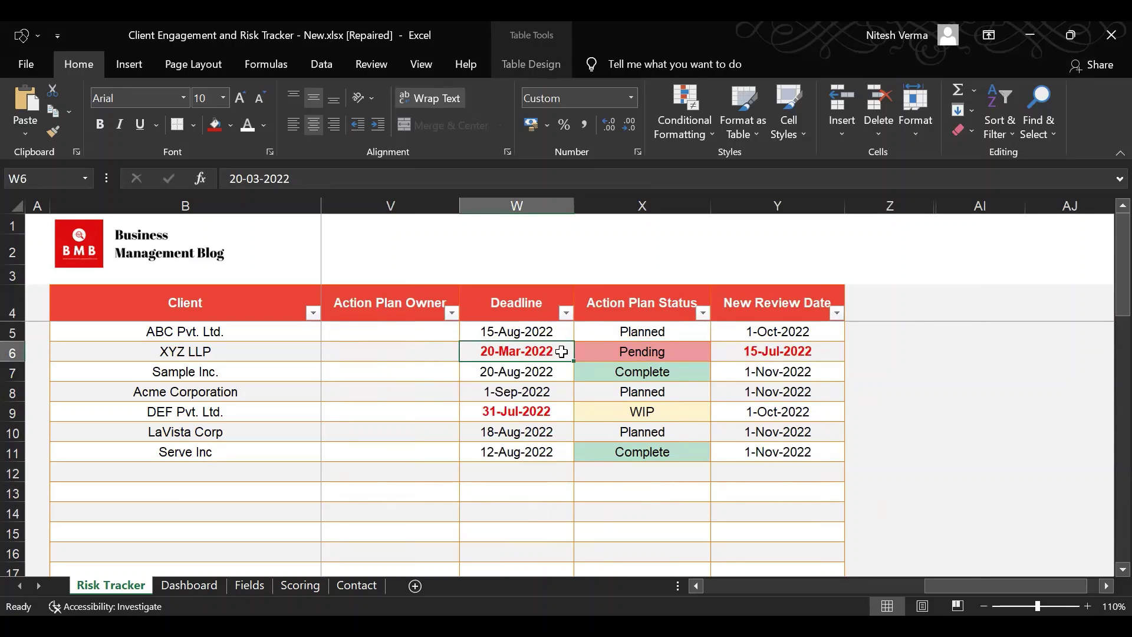
pyautogui.click(645, 331)
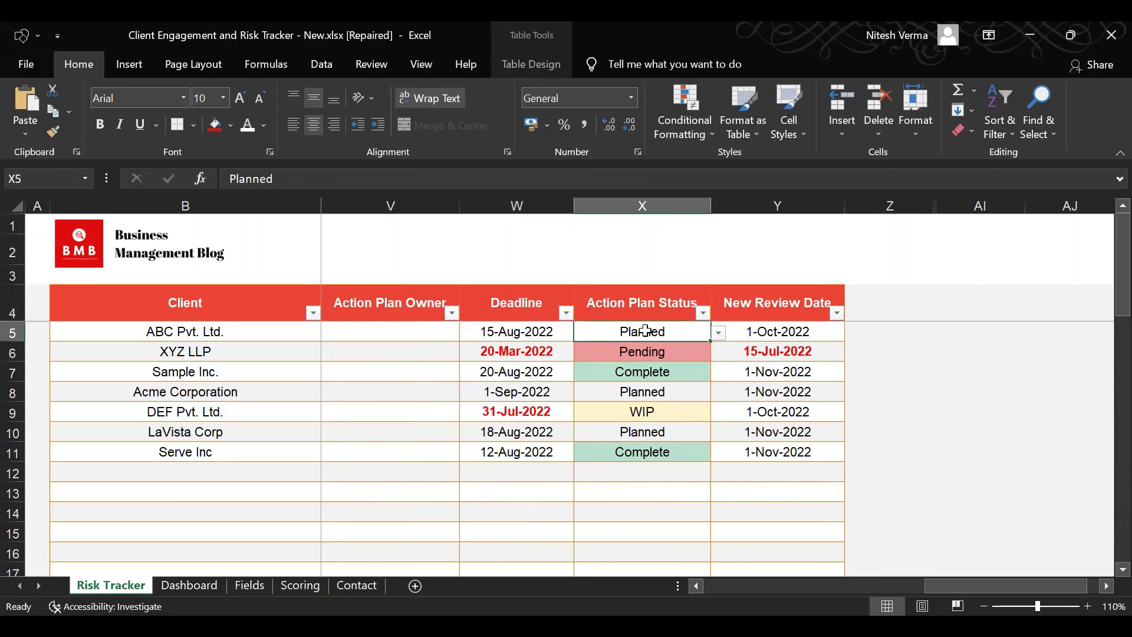
pyautogui.click(721, 333)
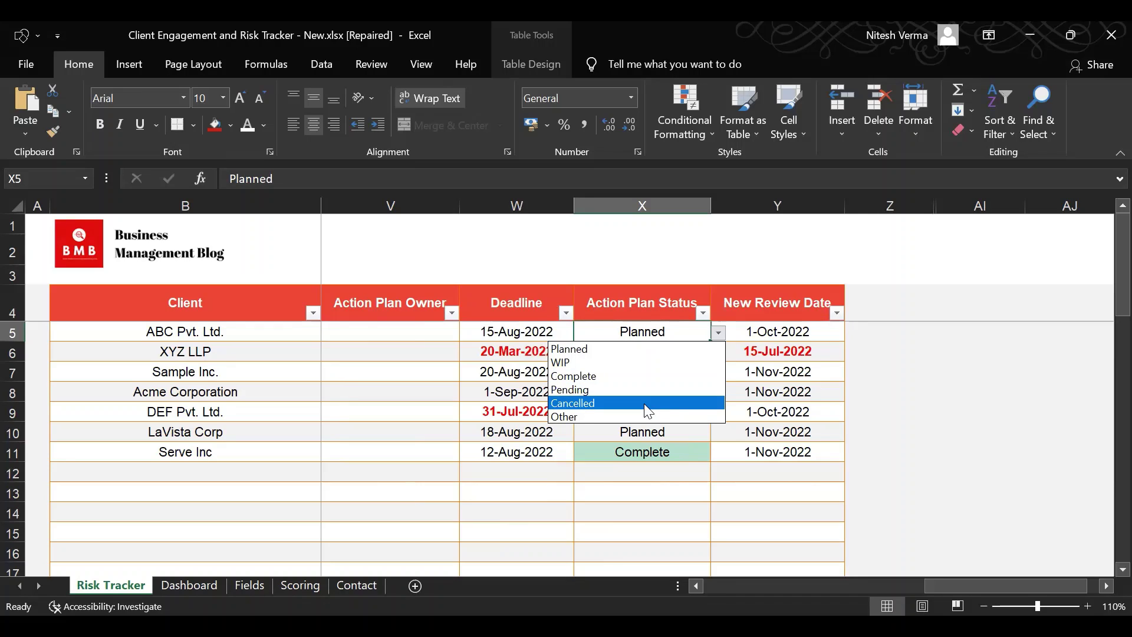
pyautogui.press('Escape')
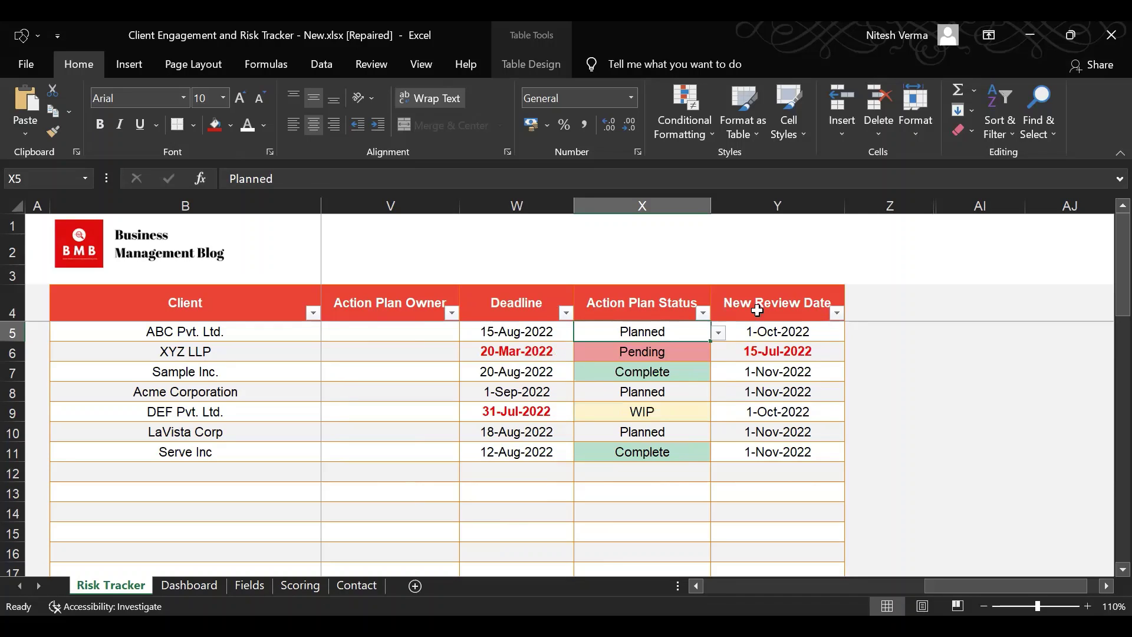
pyautogui.click(759, 303)
pyautogui.click(774, 334)
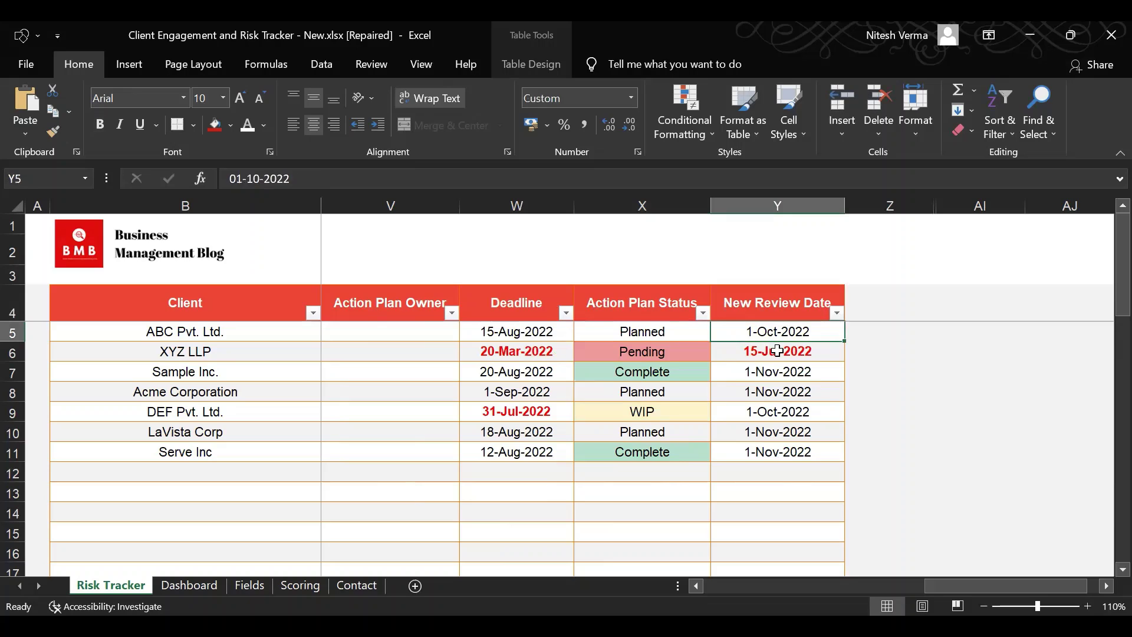
pyautogui.click(774, 352)
pyautogui.click(780, 371)
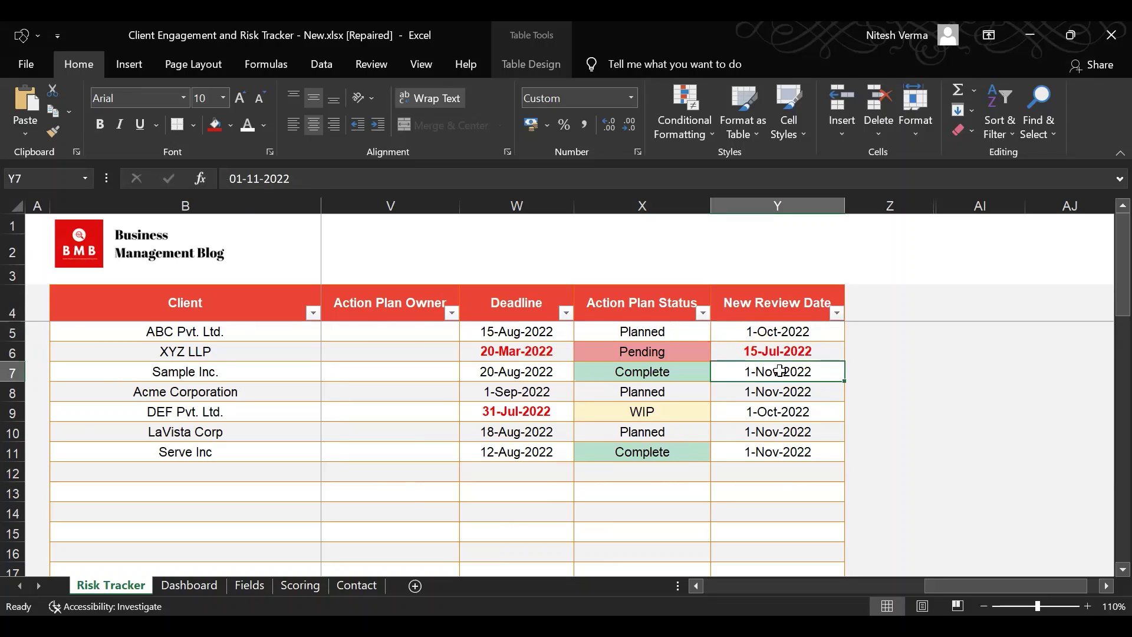
pyautogui.click(815, 348)
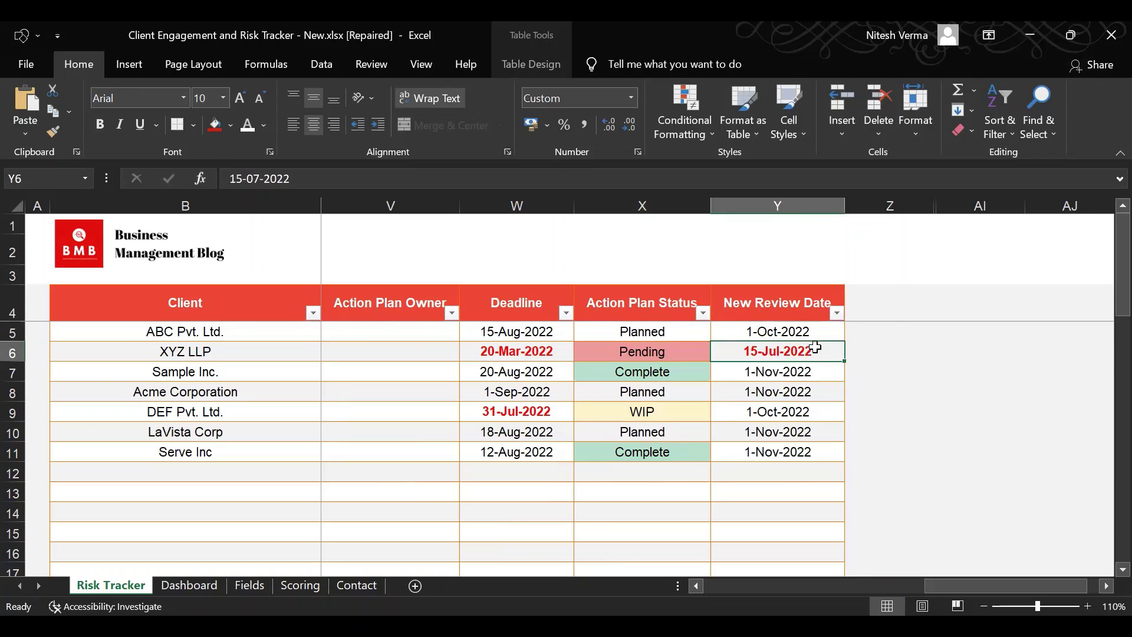
pyautogui.press('Left')
pyautogui.press('Left')
pyautogui.press('Left')
pyautogui.press('Left')
pyautogui.press('Left')
pyautogui.press('Left')
pyautogui.press('Left')
pyautogui.press('Left')
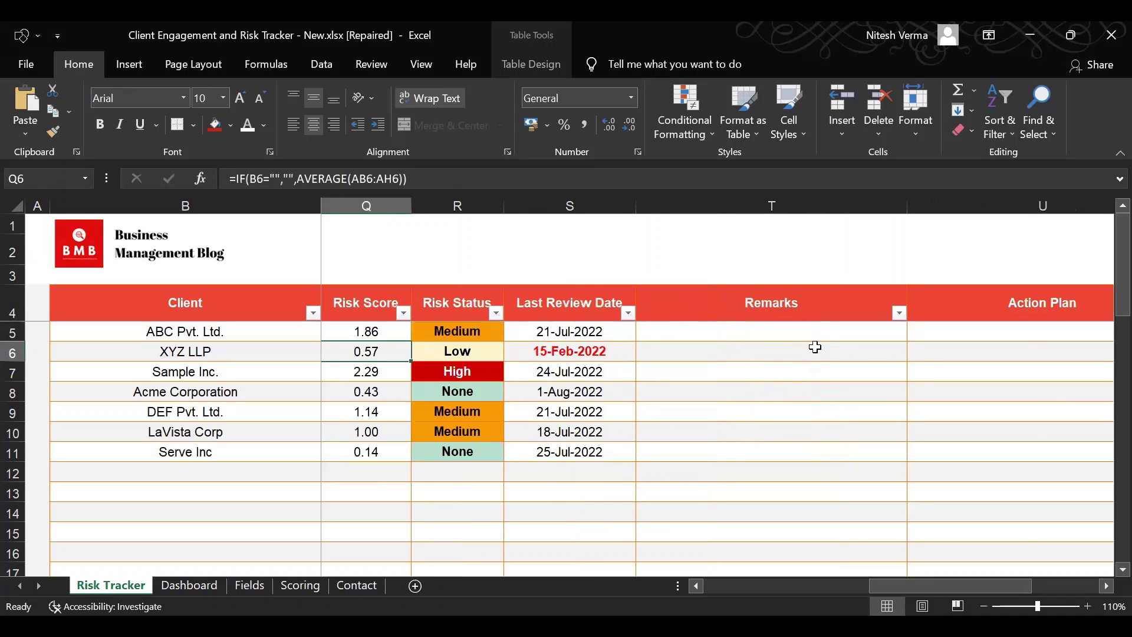
pyautogui.press('Left')
pyautogui.press('Left')
pyautogui.press('Left')
pyautogui.press('Left')
pyautogui.press('Left')
pyautogui.press('Left')
pyautogui.press('Left')
pyautogui.press('Left')
pyautogui.press('Left')
pyautogui.press('Left')
pyautogui.press('Left')
pyautogui.press('Left')
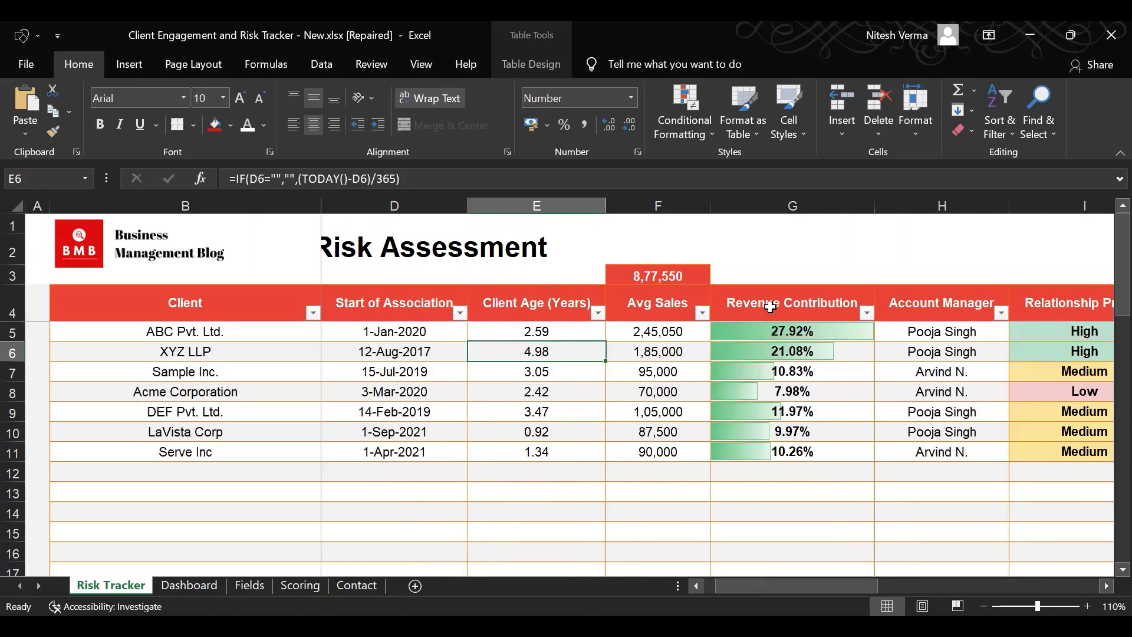
# On the Dashboard, inspect the High client count formula and the overall risk status formula
pyautogui.click(175, 586)
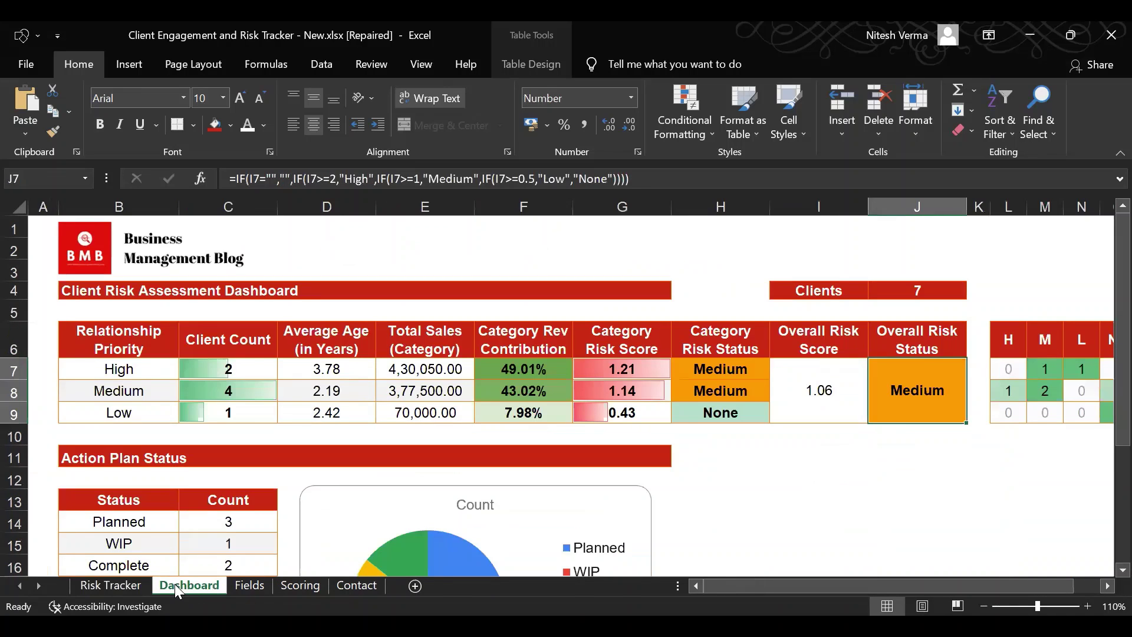
pyautogui.click(148, 373)
pyautogui.click(239, 375)
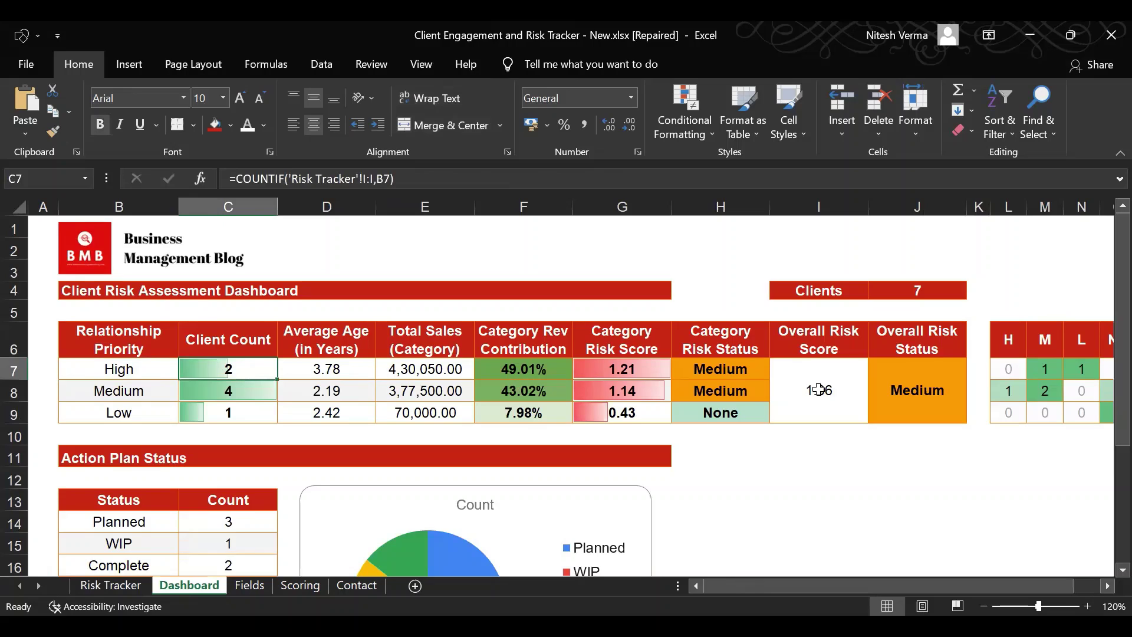
pyautogui.hotkey('ctrl', 'Right')
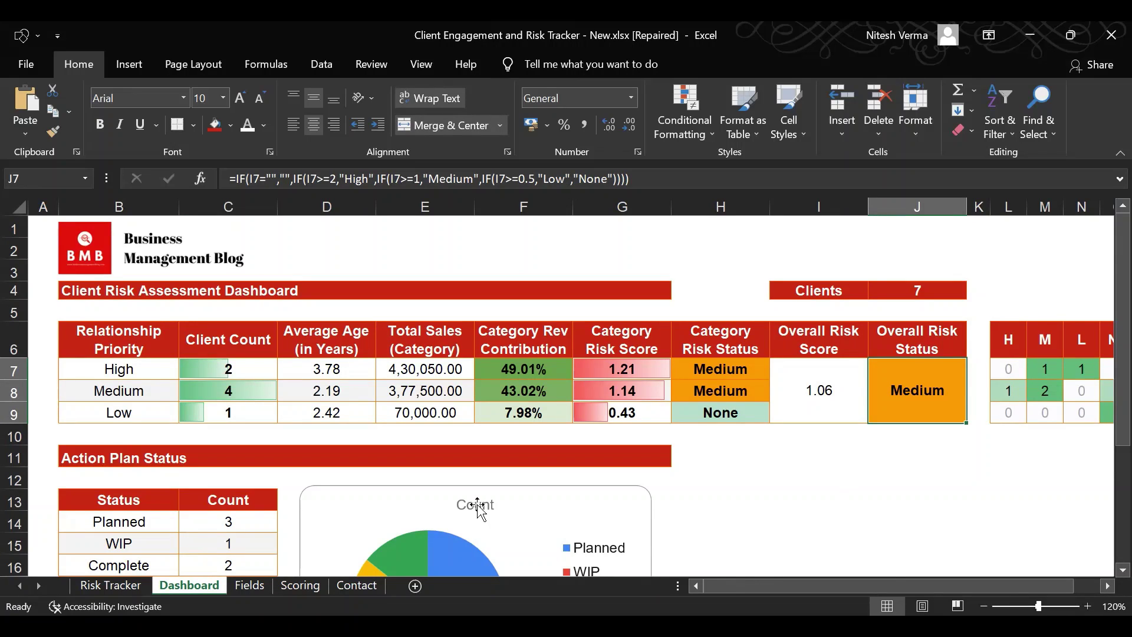
pyautogui.click(152, 365)
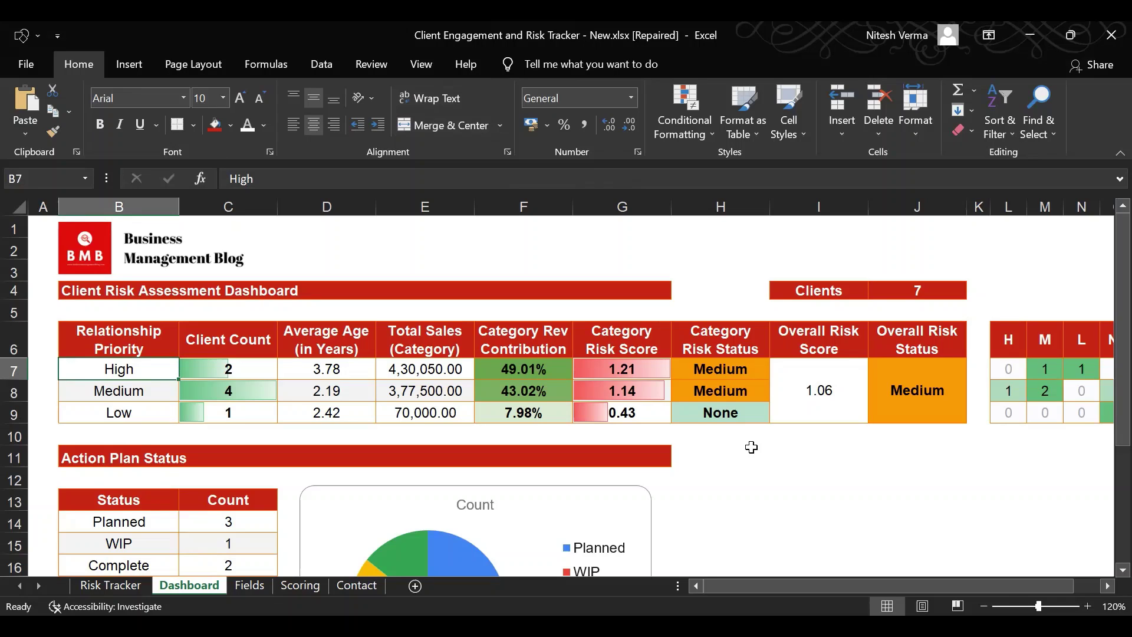
# Read through the Fields sheet definitions, from Client down to Account Manager
pyautogui.click(250, 585)
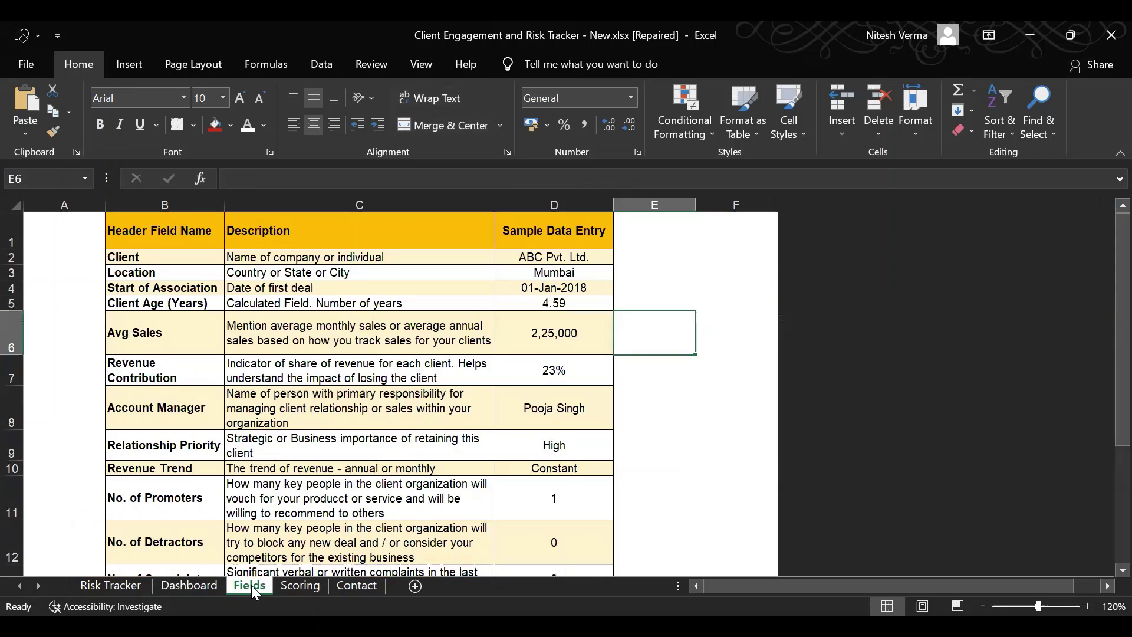
pyautogui.click(186, 261)
pyautogui.press('Right')
pyautogui.press('Down')
pyautogui.press('Down')
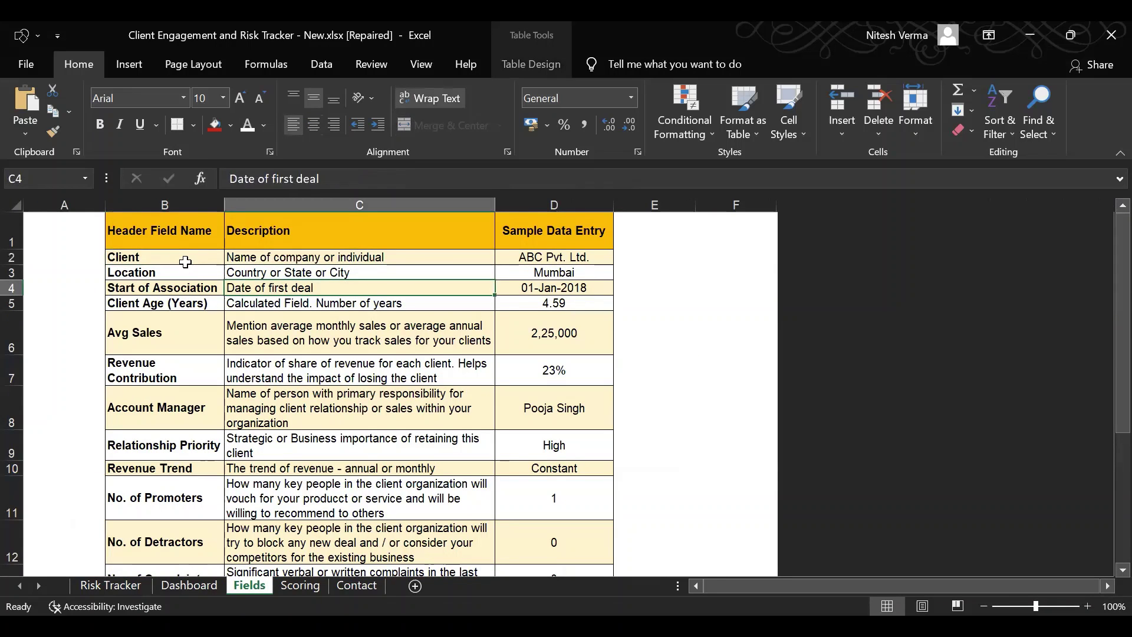
pyautogui.press('Left')
pyautogui.press('Down')
pyautogui.press('Down')
pyautogui.press('Down')
pyautogui.press('Down')
pyautogui.press('Right')
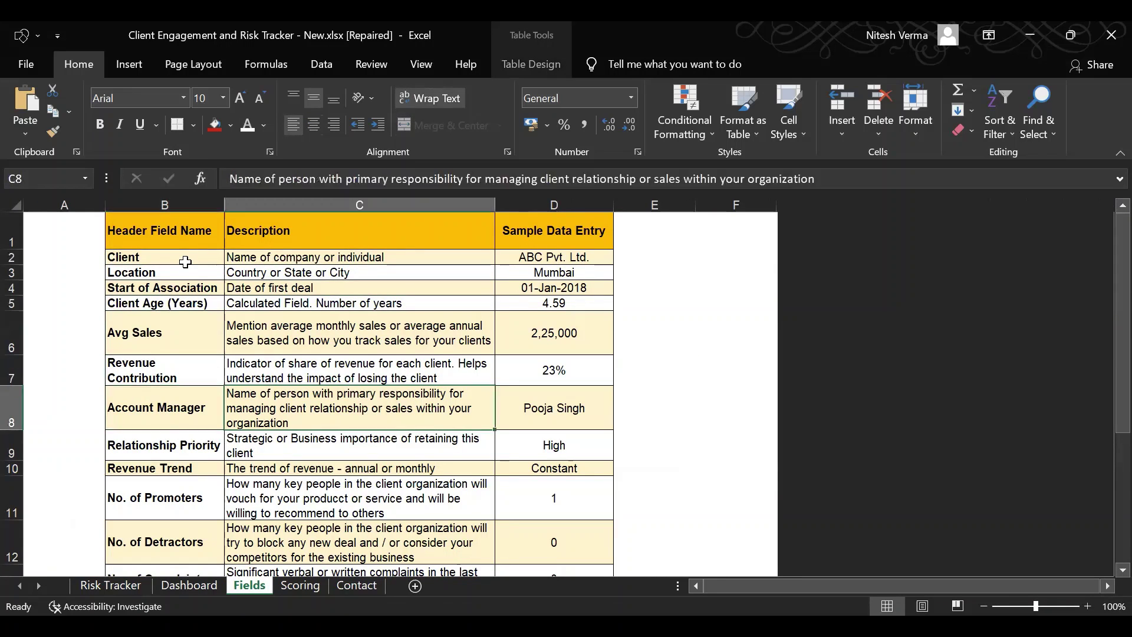
# Check the Revenue Contribution description and sample entries, glance at the Scoring table, then return to Risk Tracker
pyautogui.press('Up')
pyautogui.press('Right')
pyautogui.press('Up')
pyautogui.press('Up')
pyautogui.press('Up')
pyautogui.press('Up')
pyautogui.press('Up')
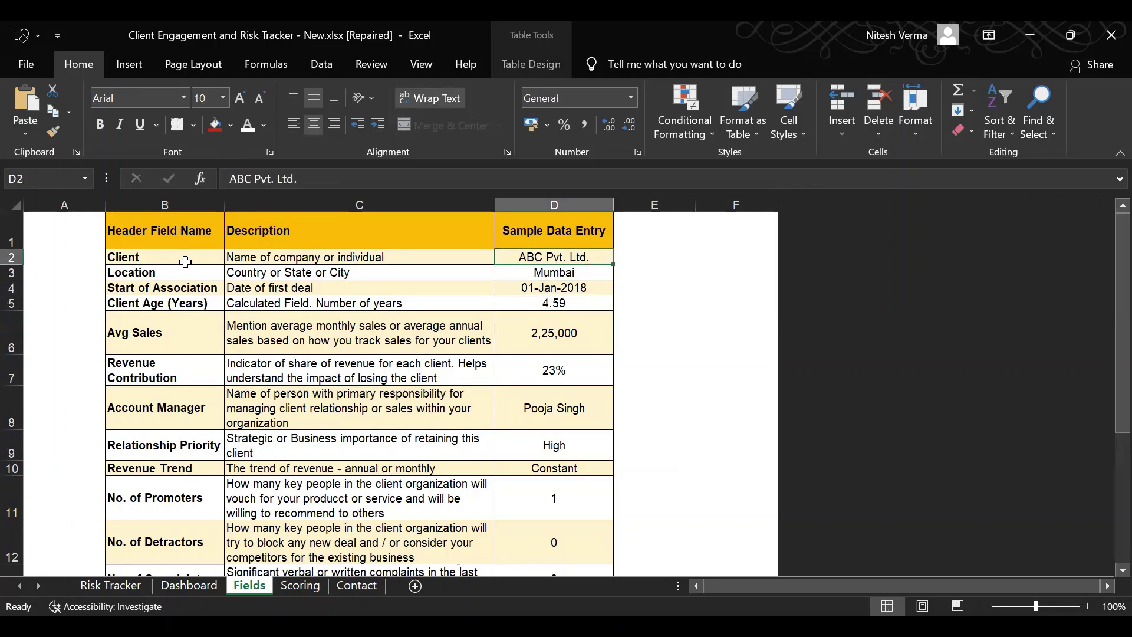
pyautogui.press('Down')
pyautogui.press('Down')
pyautogui.press('Down')
pyautogui.press('Down')
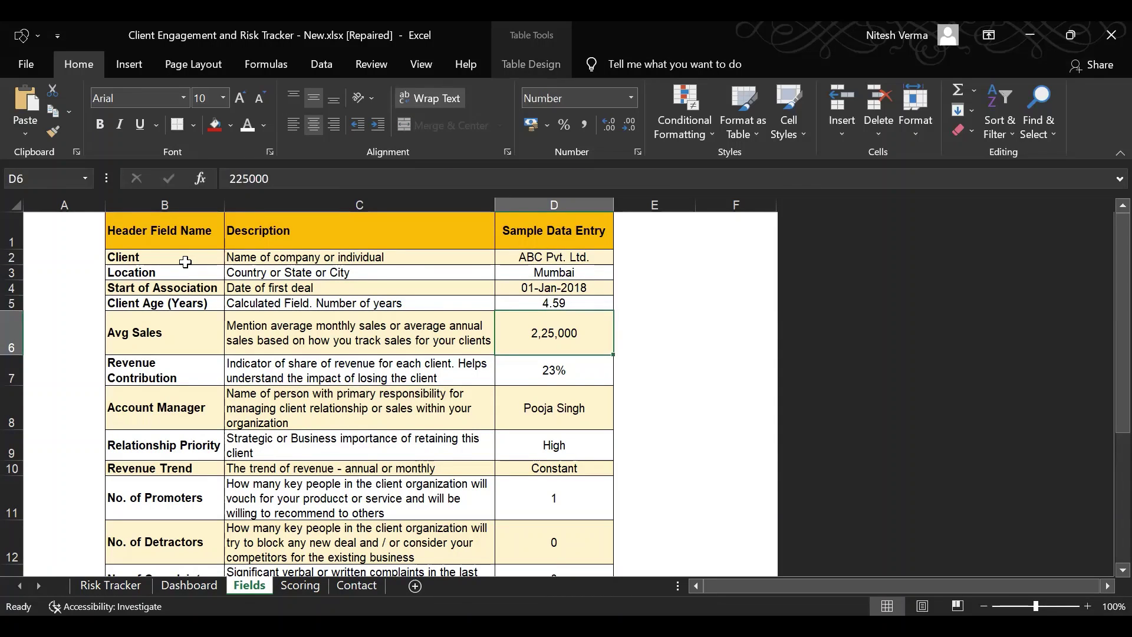
pyautogui.click(295, 585)
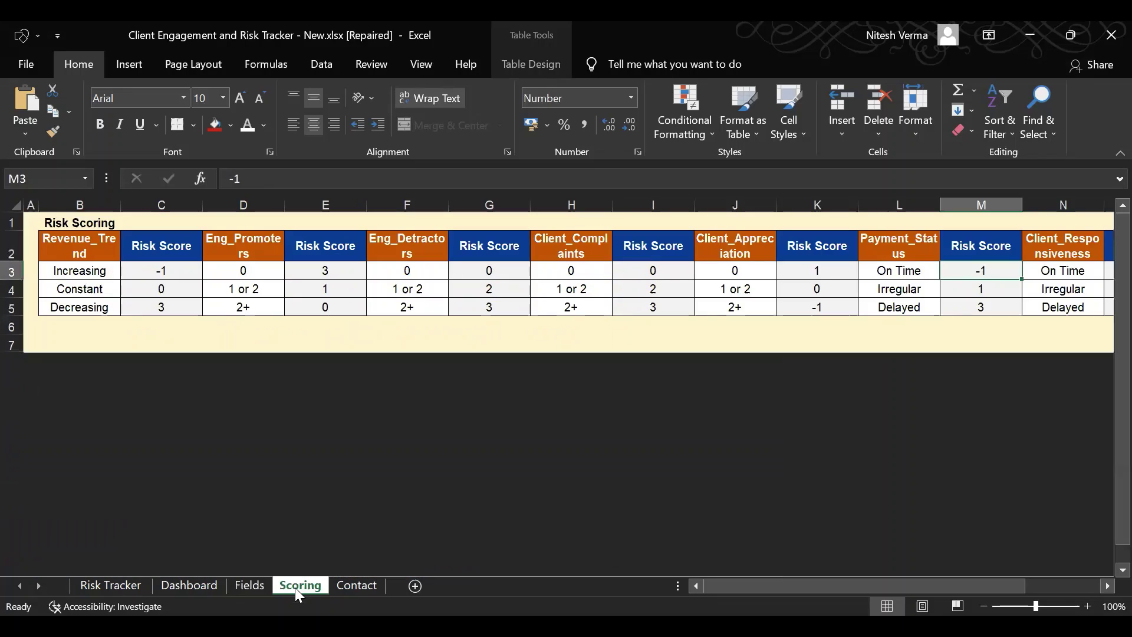
pyautogui.click(116, 585)
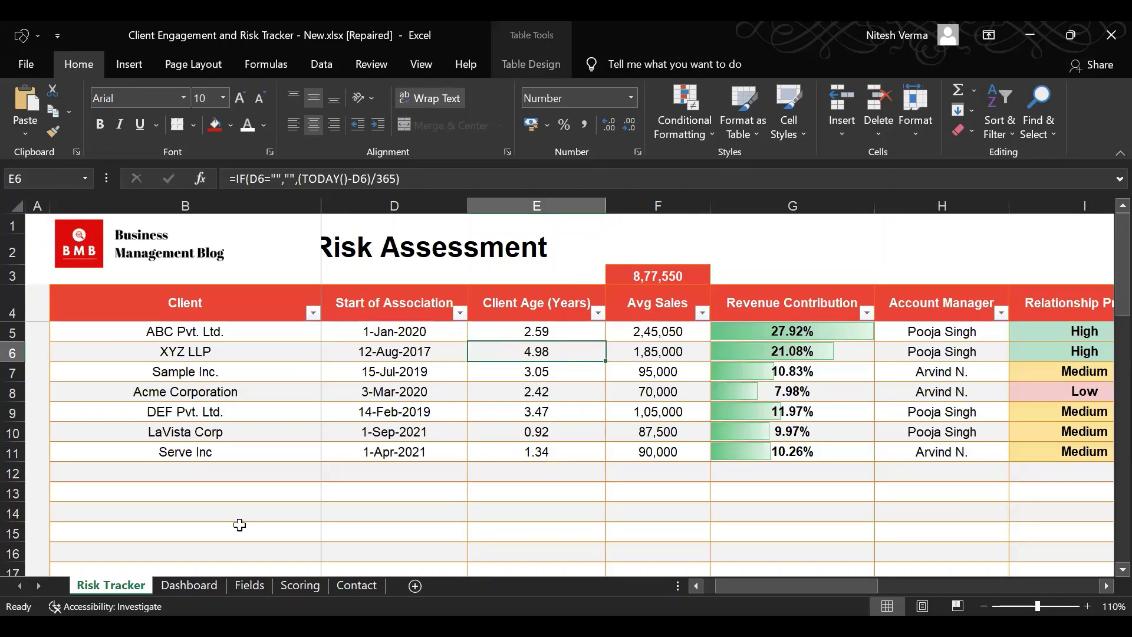
# Check the unprotect password in Contact cell D9 alongside the Review protection commands, then go to the Dashboard
pyautogui.click(804, 337)
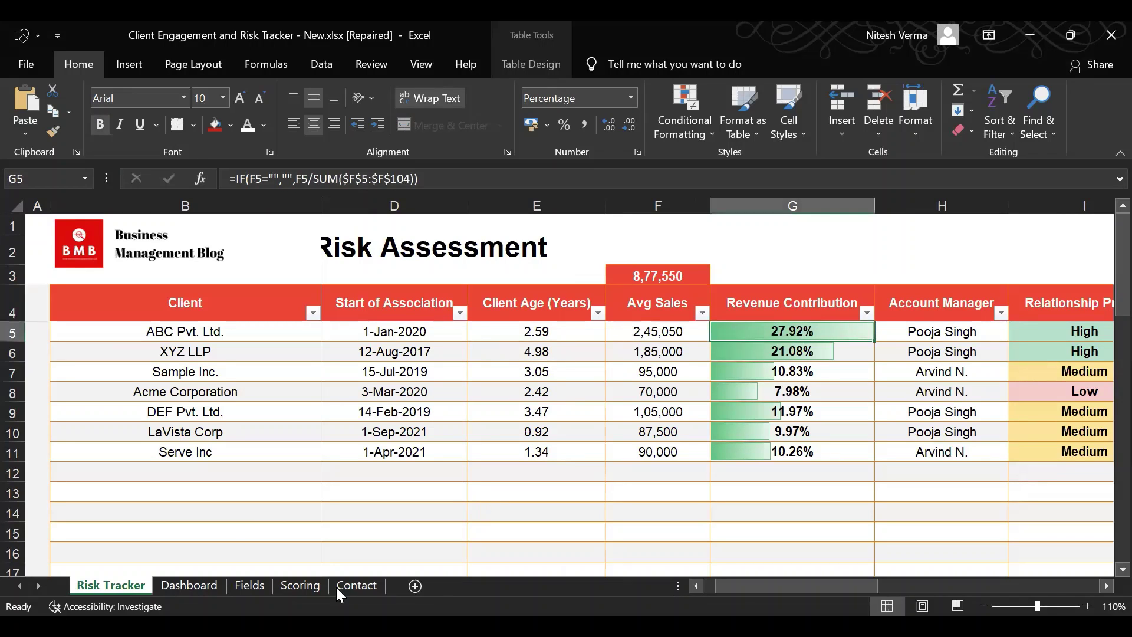
pyautogui.click(365, 586)
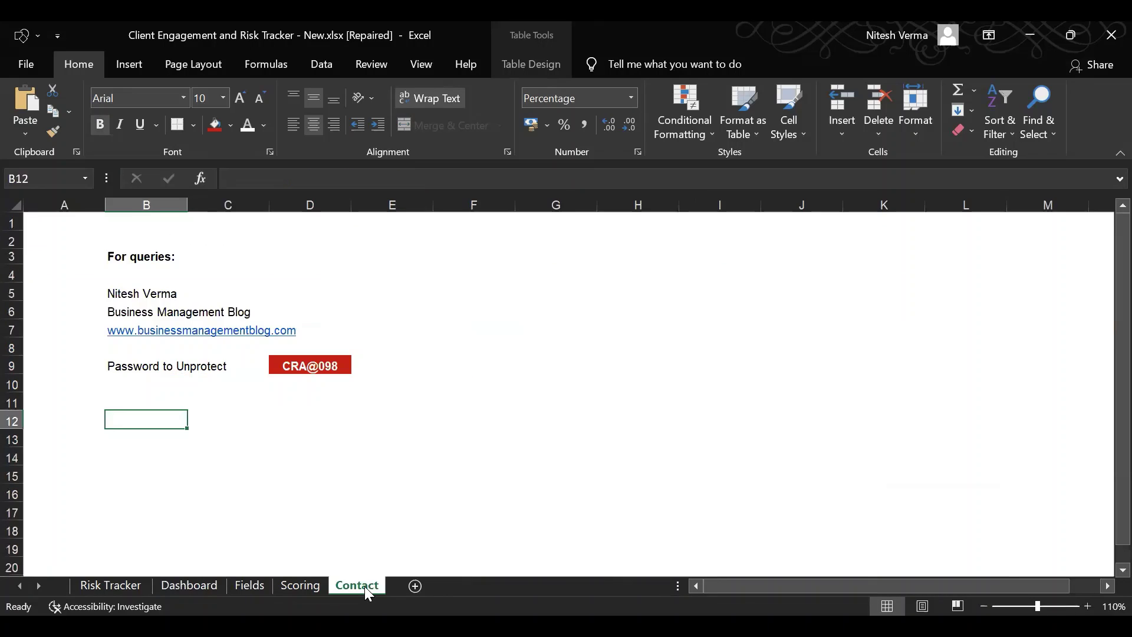
pyautogui.click(321, 367)
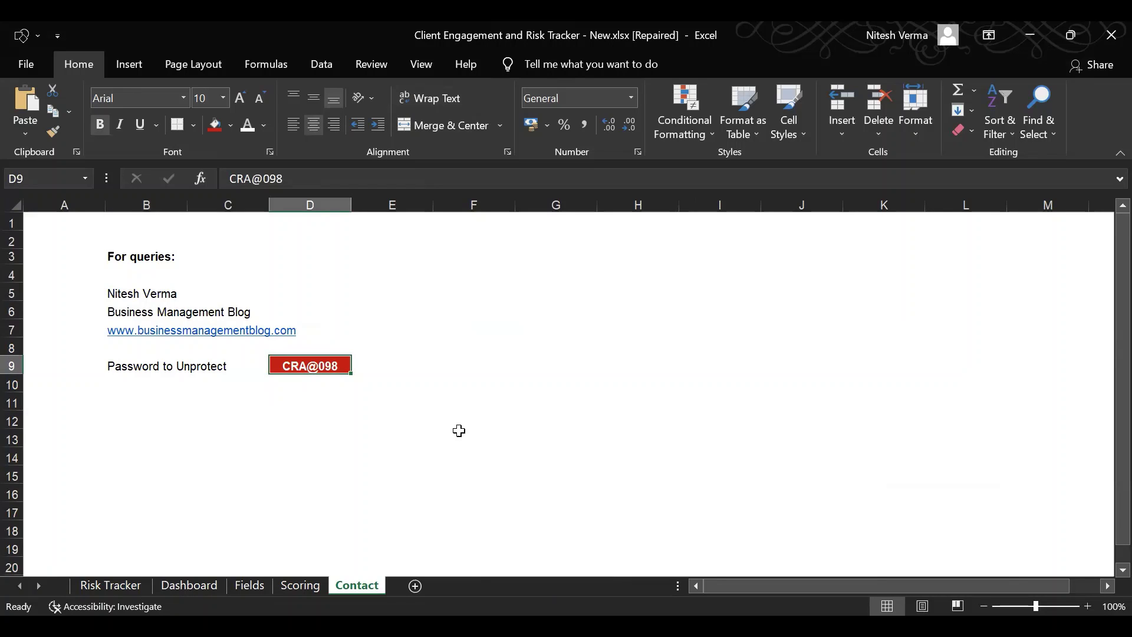
pyautogui.click(373, 63)
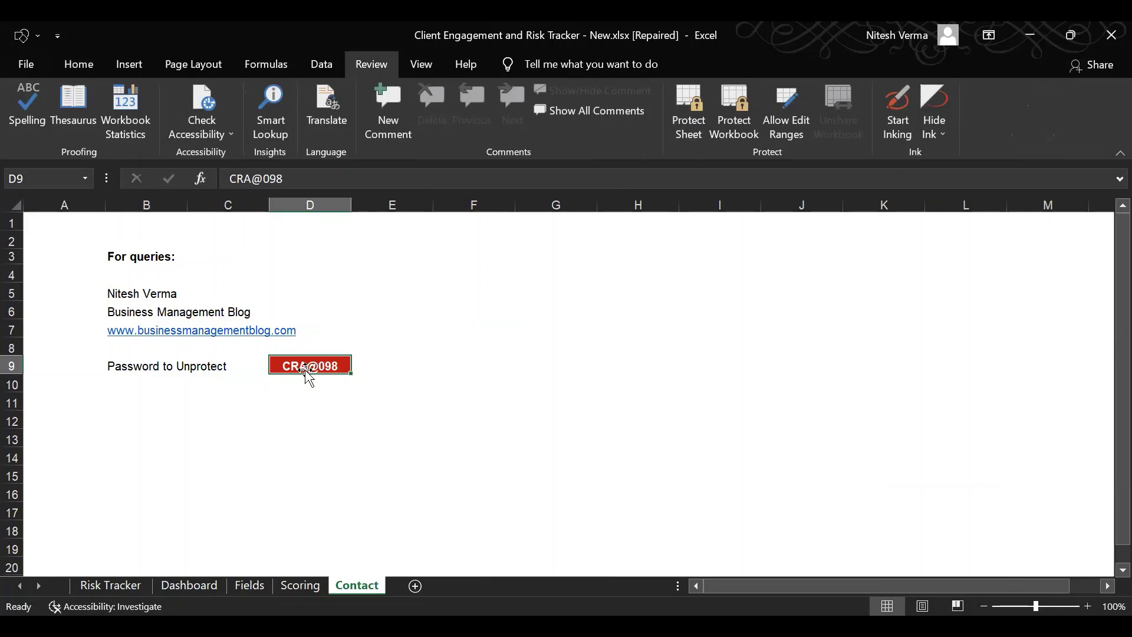
pyautogui.click(314, 408)
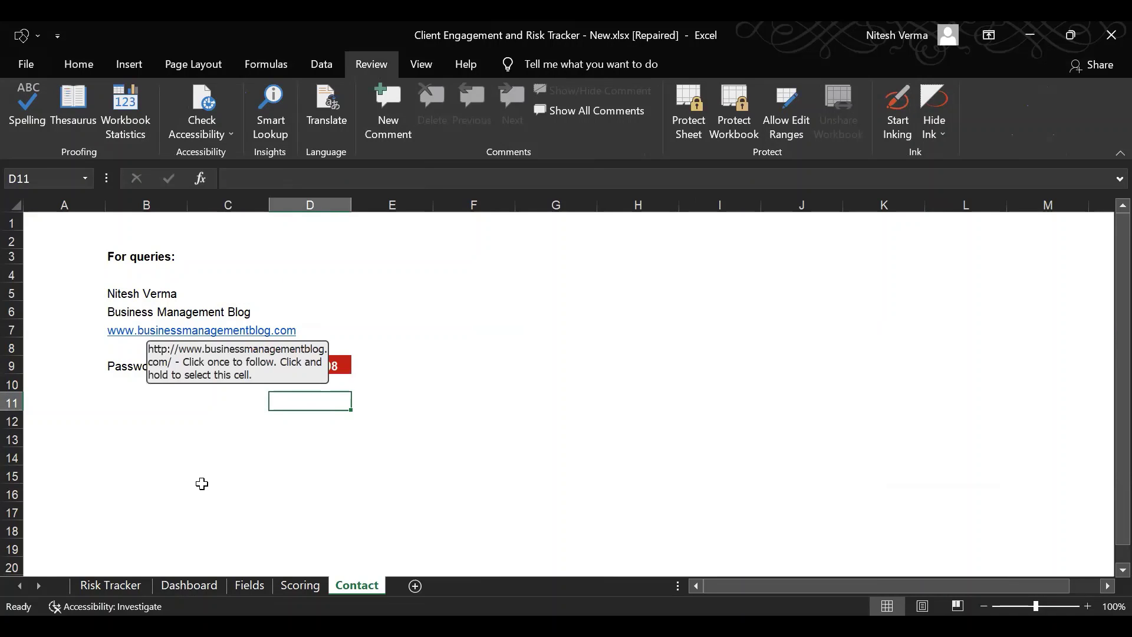
pyautogui.click(134, 583)
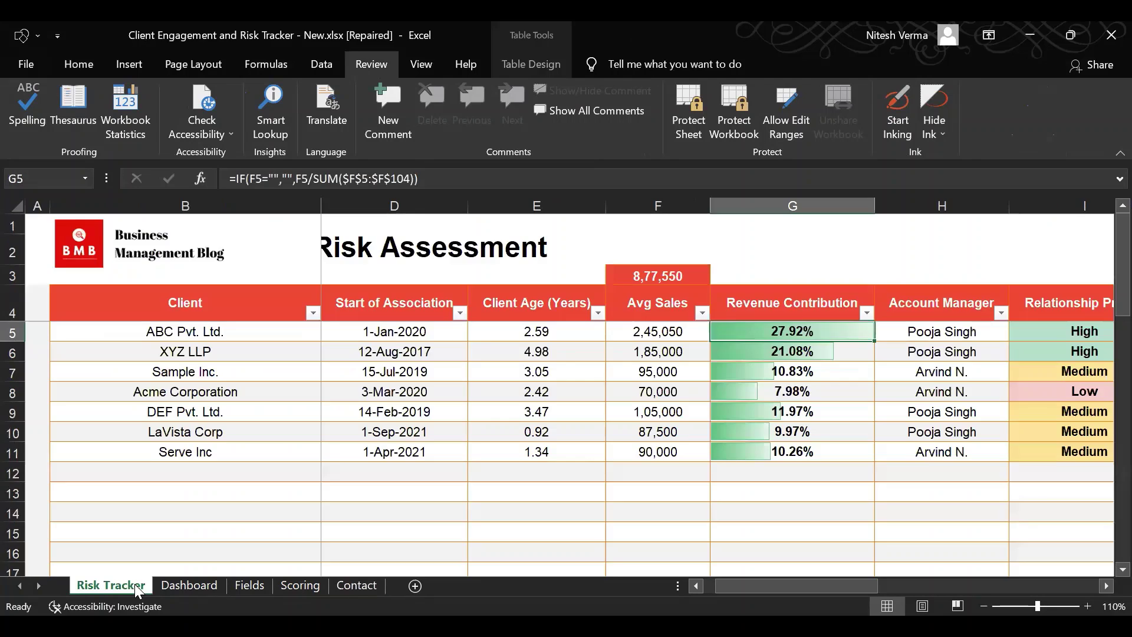
pyautogui.click(197, 587)
# Zoom the Dashboard from 120% to 90% so the Action Plan Status table and pie chart fit
pyautogui.click(838, 510)
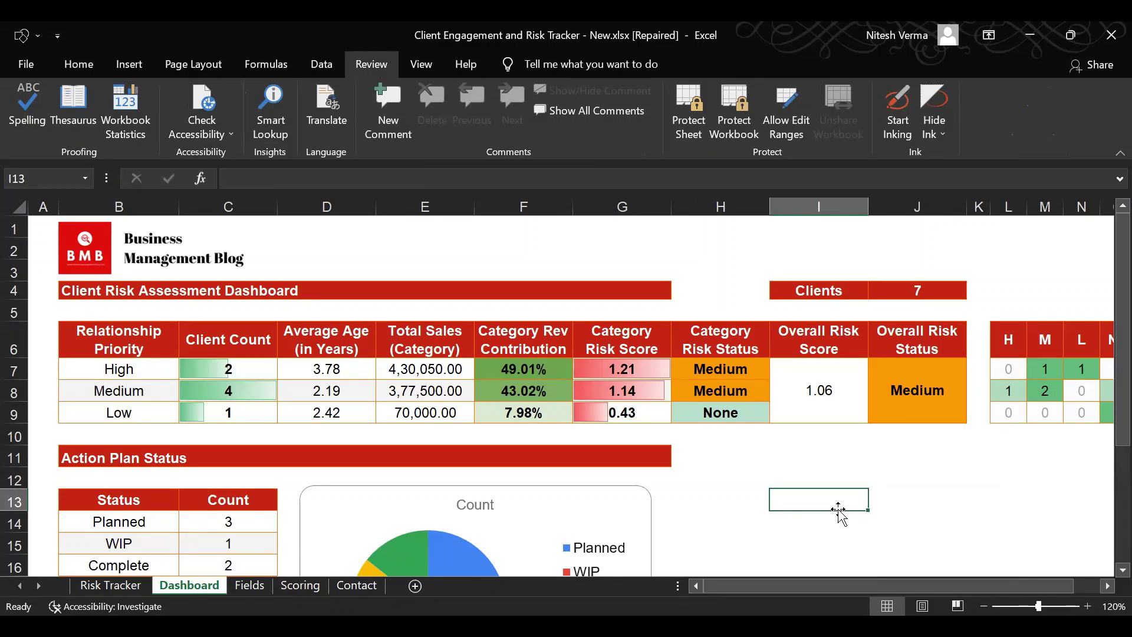
pyautogui.keyDown('ctrl'); pyautogui.scroll(-2, 838, 510); pyautogui.keyUp('ctrl')
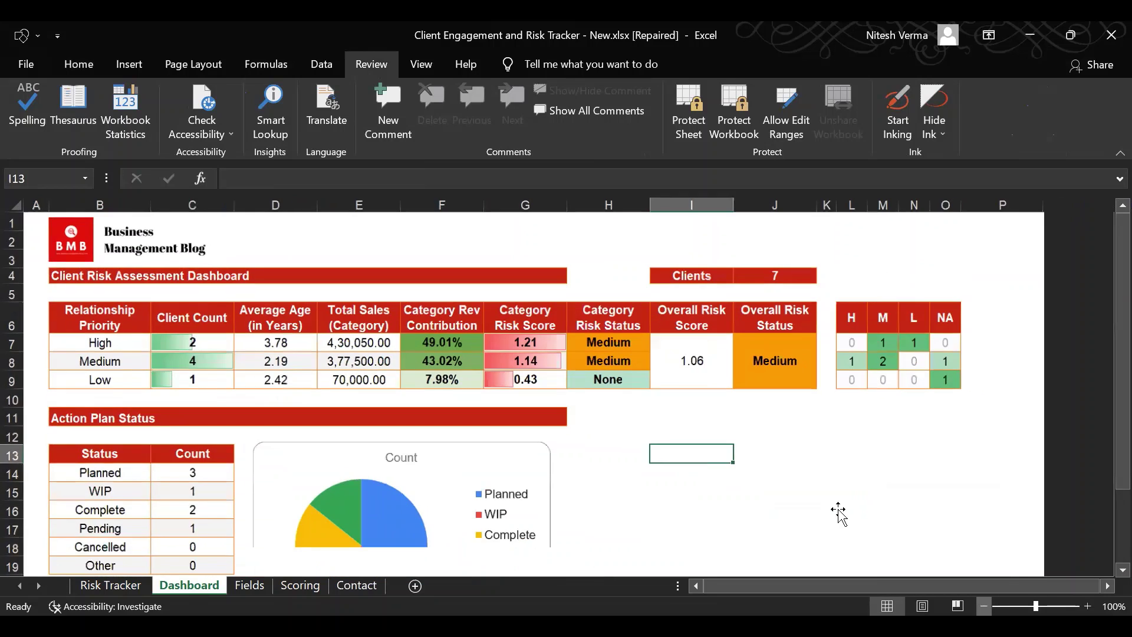
pyautogui.keyDown('ctrl'); pyautogui.scroll(-1, 838, 510); pyautogui.keyUp('ctrl')
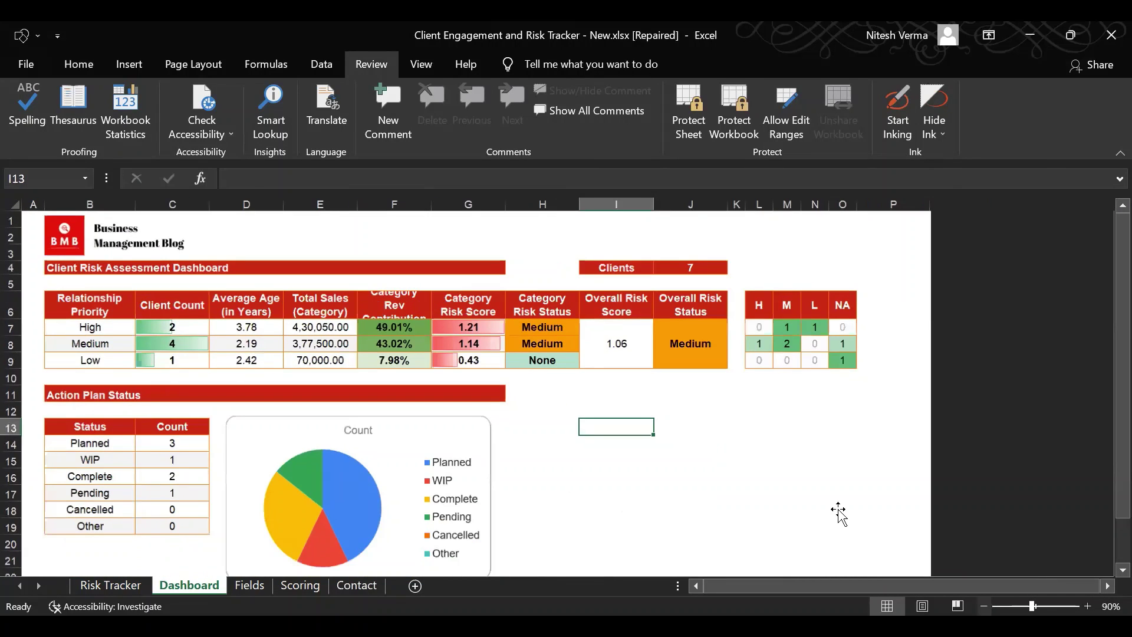